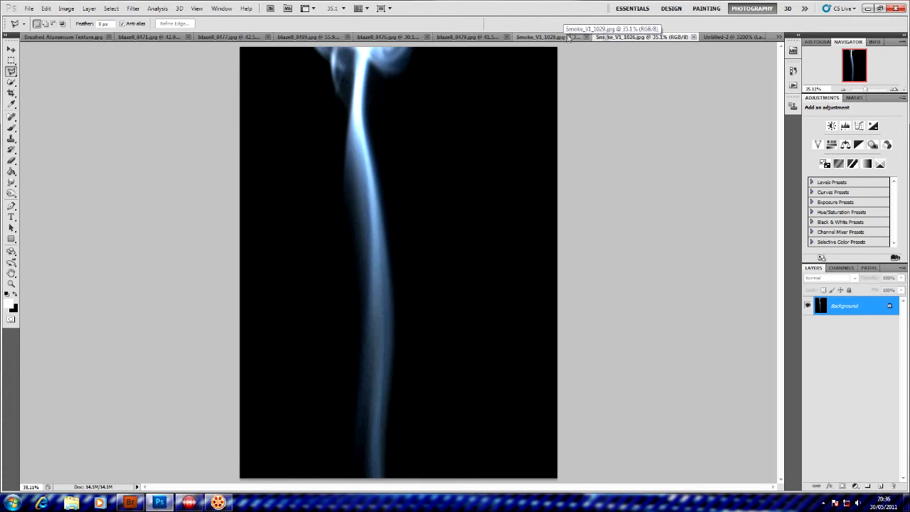
Create a new document from the 1920 px X 1080 px preset with a white background.
click(705, 38)
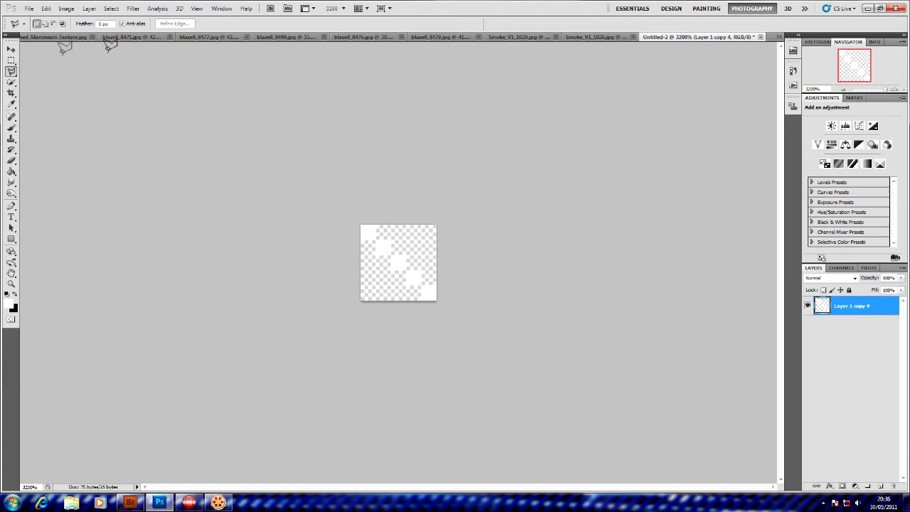
click(29, 8)
click(38, 19)
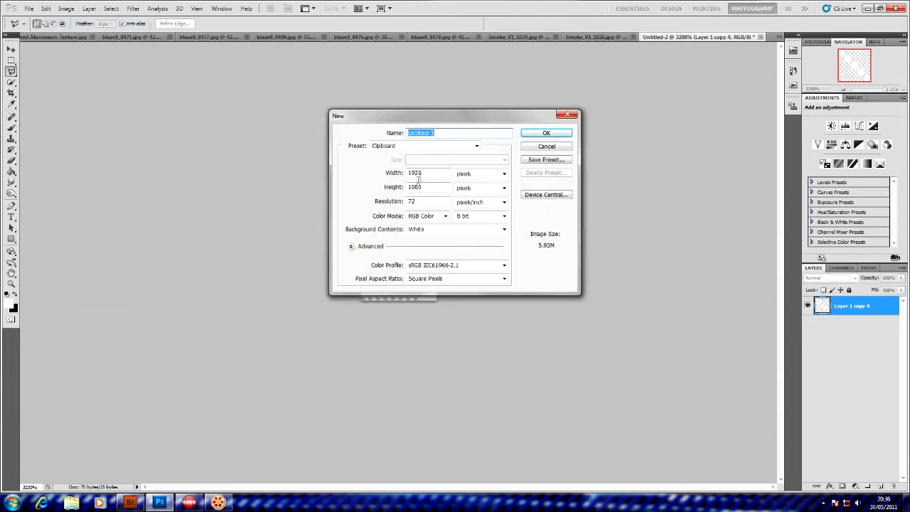
click(437, 145)
click(397, 176)
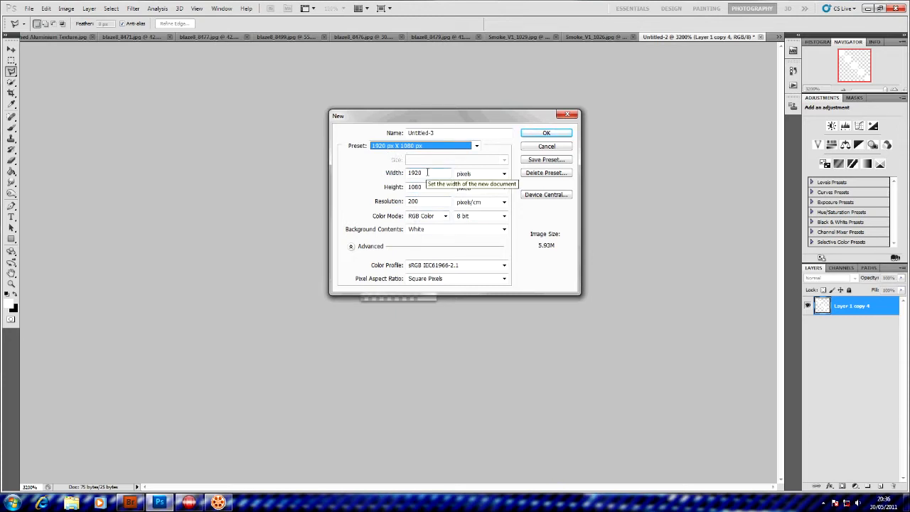
click(543, 134)
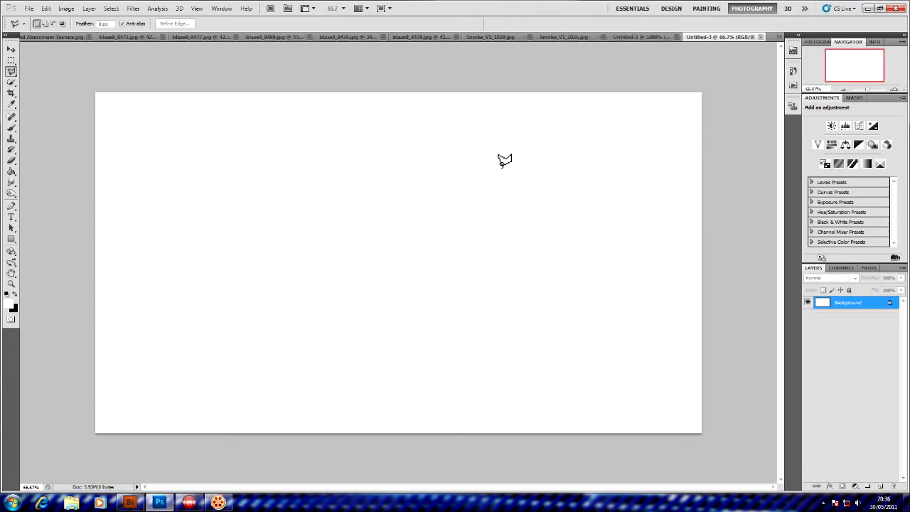
Fill the background of the new document with black and convert it into a regular, unlocked layer.
click(12, 171)
click(8, 295)
click(118, 244)
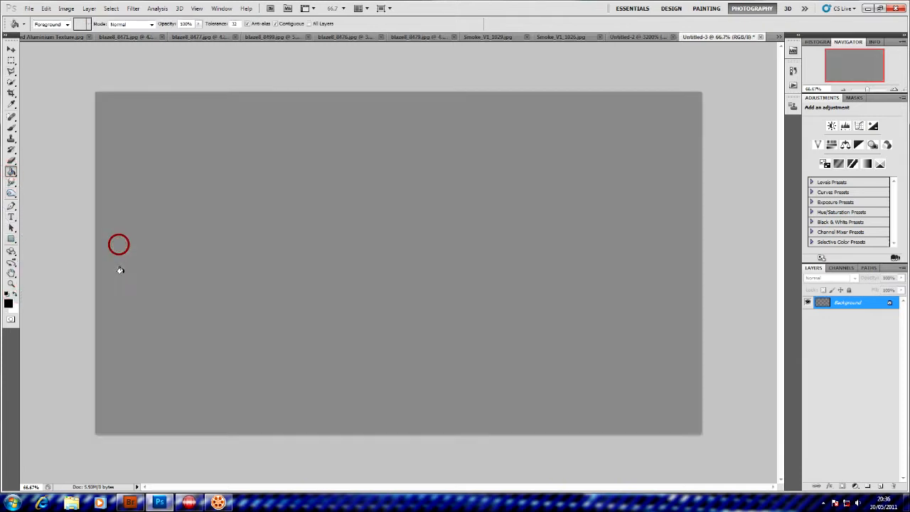
mouse_move(857, 303)
mouse_down()
mouse_move(861, 311)
mouse_move(857, 301)
mouse_up()
double_click(853, 302)
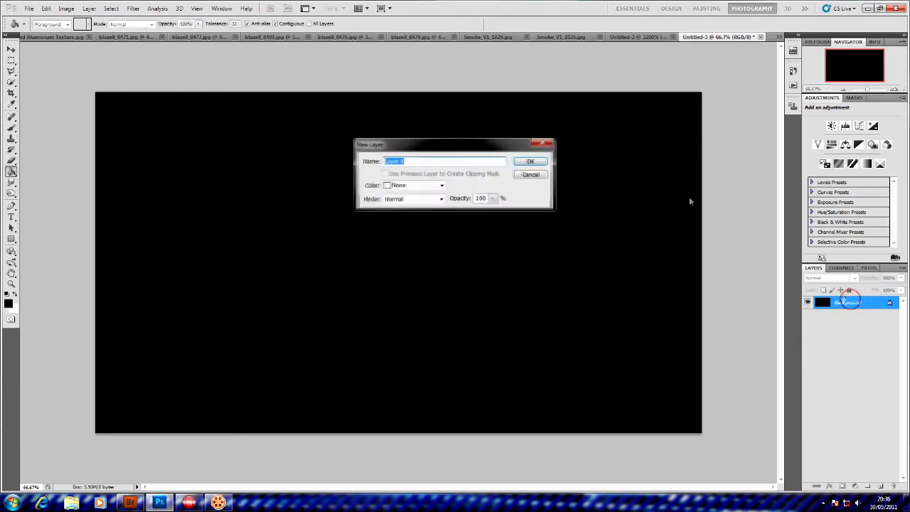
click(544, 163)
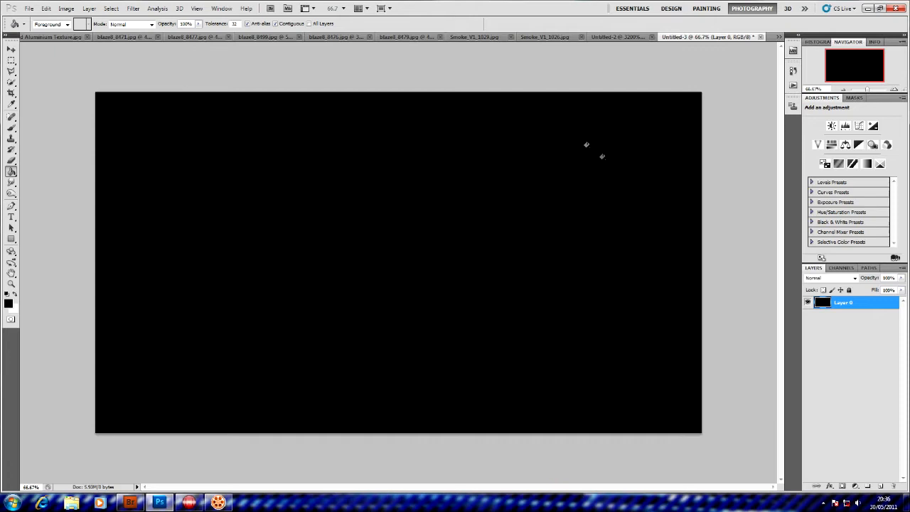
click(607, 36)
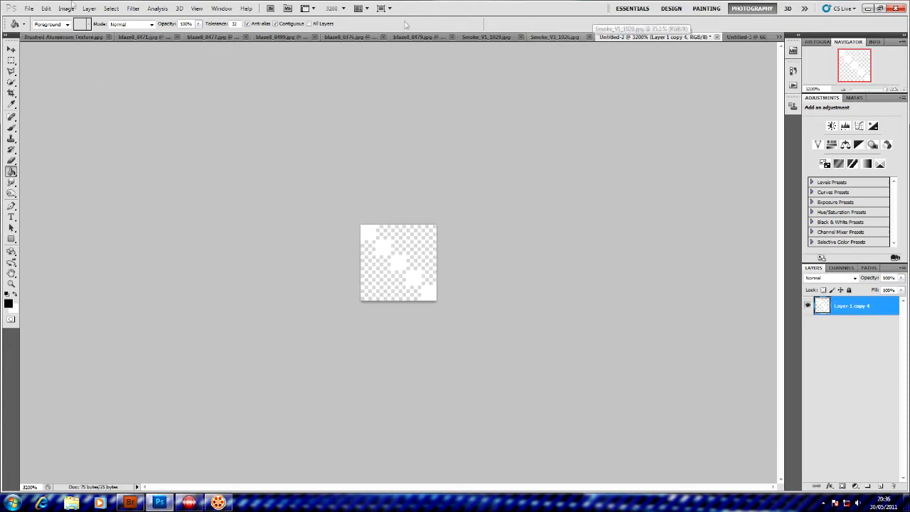
click(29, 8)
click(43, 16)
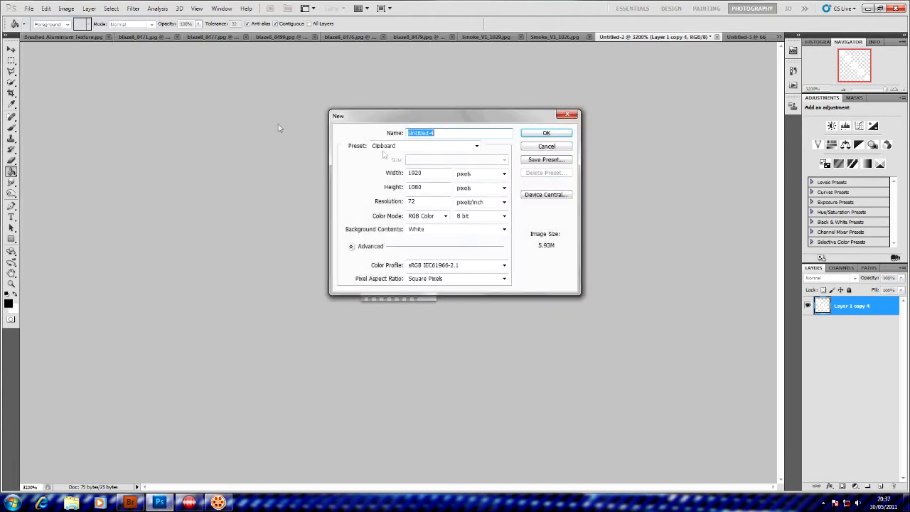
double_click(430, 173)
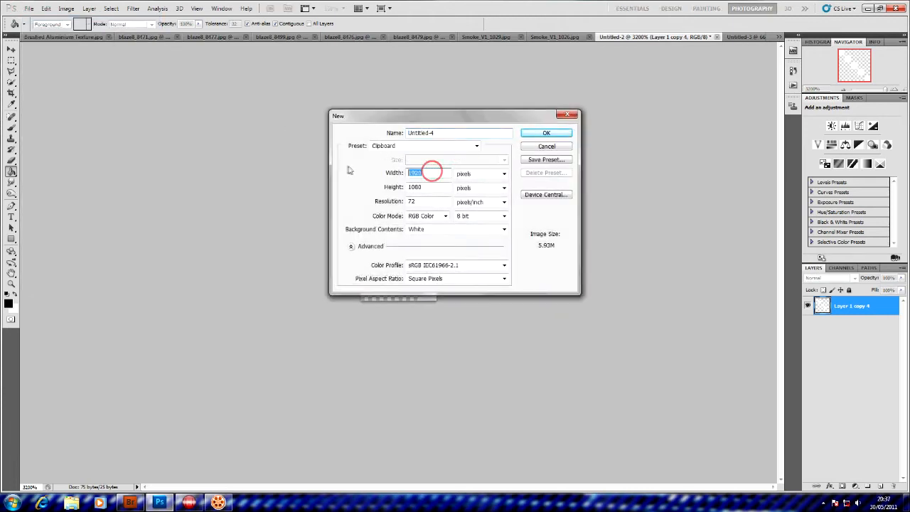
text(5)
double_click(422, 187)
text(5)
click(545, 135)
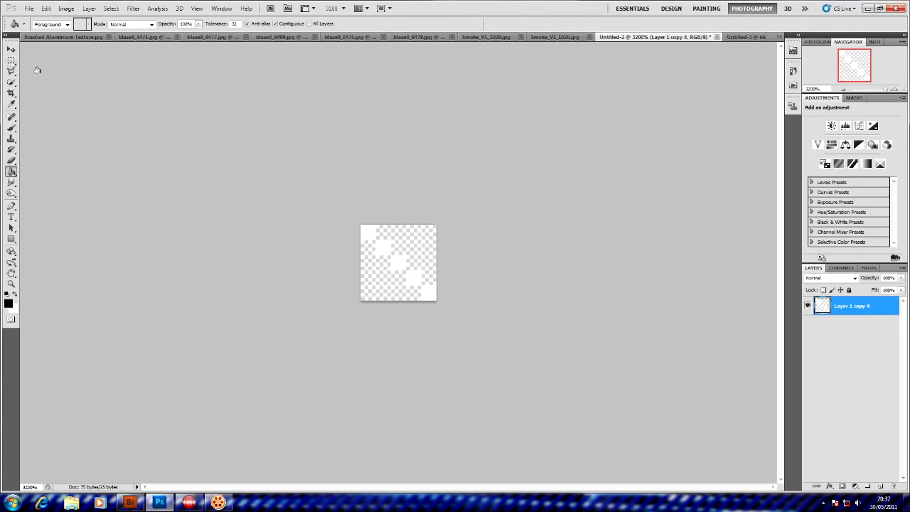
In Untitled-2, select the upper-left pixel of the 5 x 5 tile, fill it with white and clear the selection.
click(12, 61)
drag(361, 223, 376, 236)
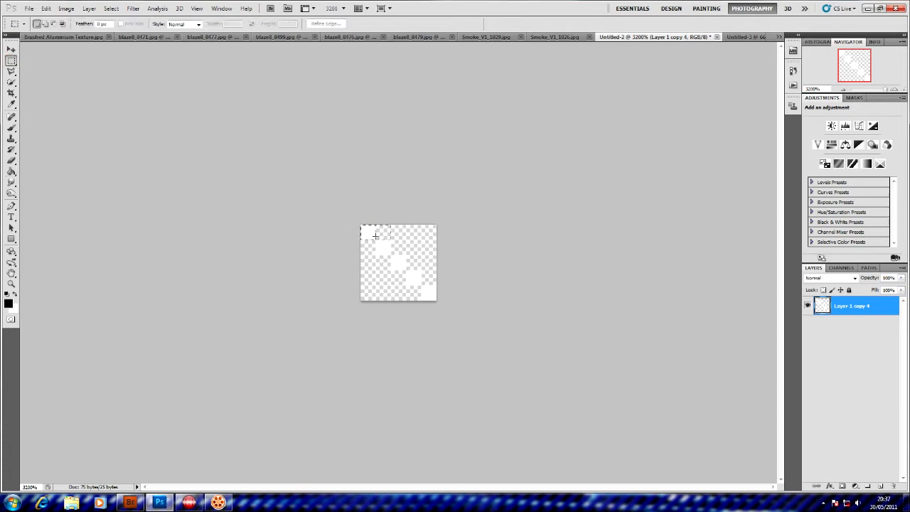
click(12, 171)
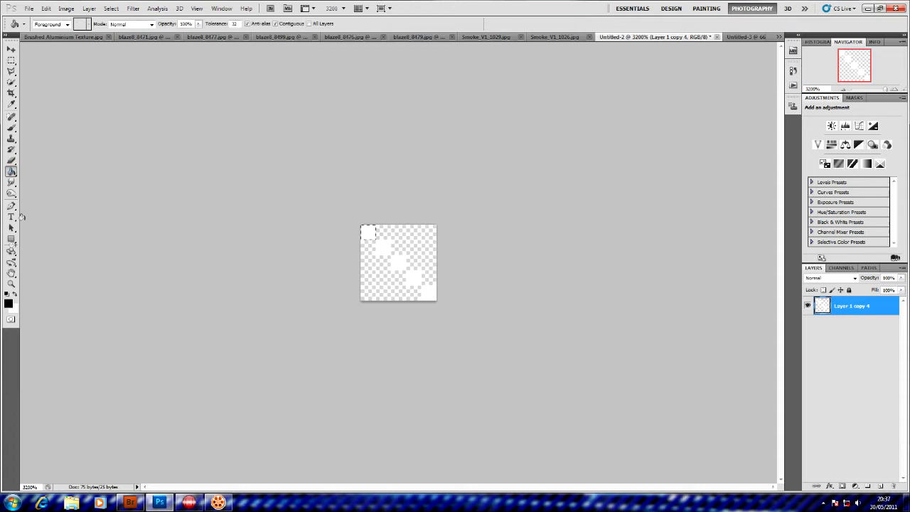
click(12, 294)
click(366, 230)
key(ctrl+d)
click(850, 309)
click(45, 8)
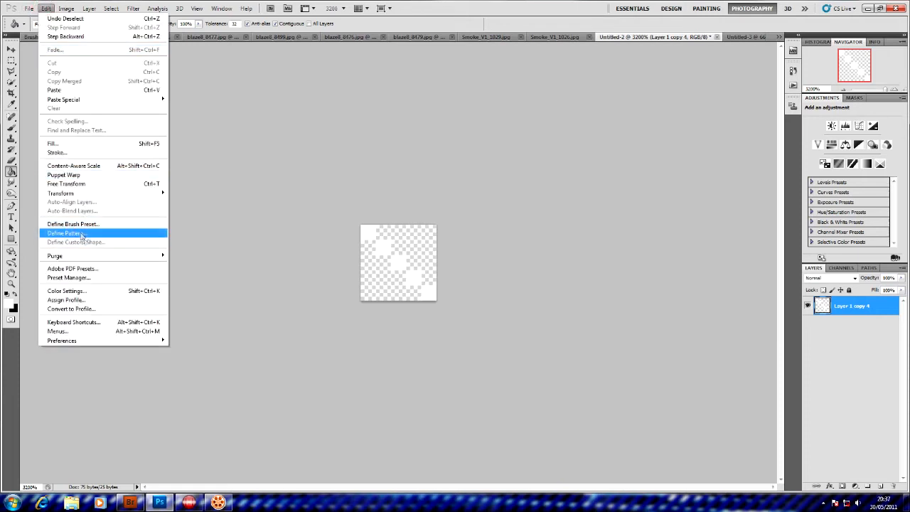
click(71, 233)
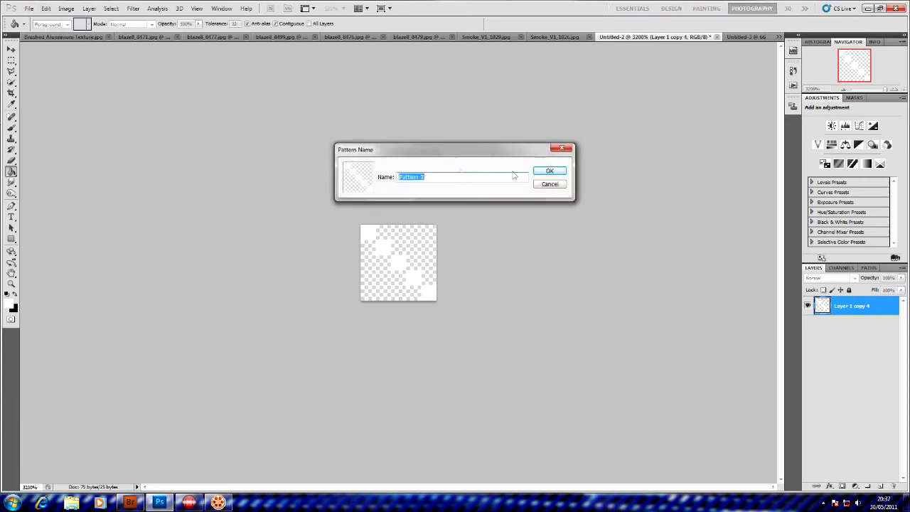
click(546, 186)
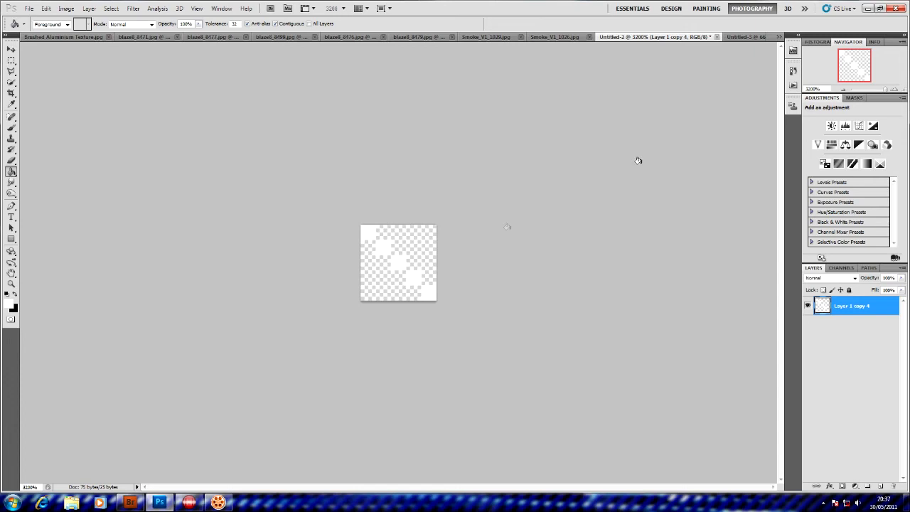
In Untitled-3, add a Pattern Overlay to the black layer using the transparent tile with the white diagonal.
click(742, 36)
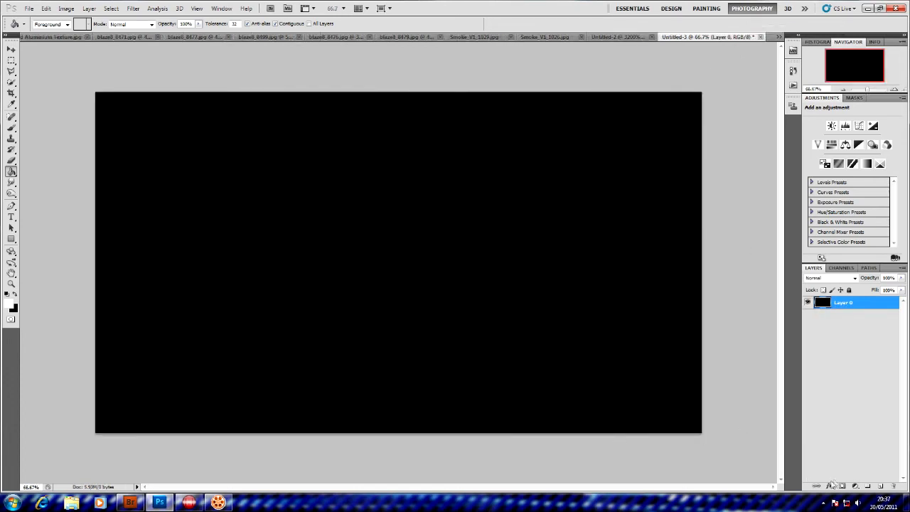
click(830, 487)
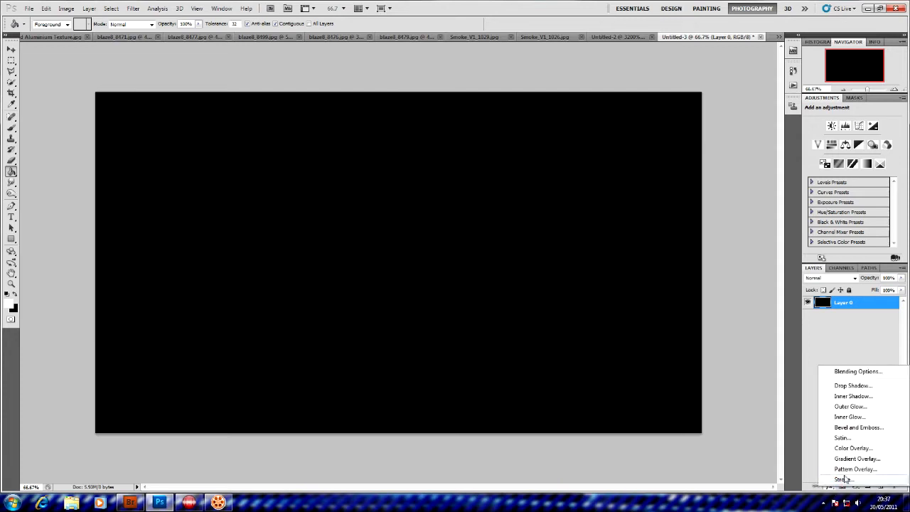
click(853, 470)
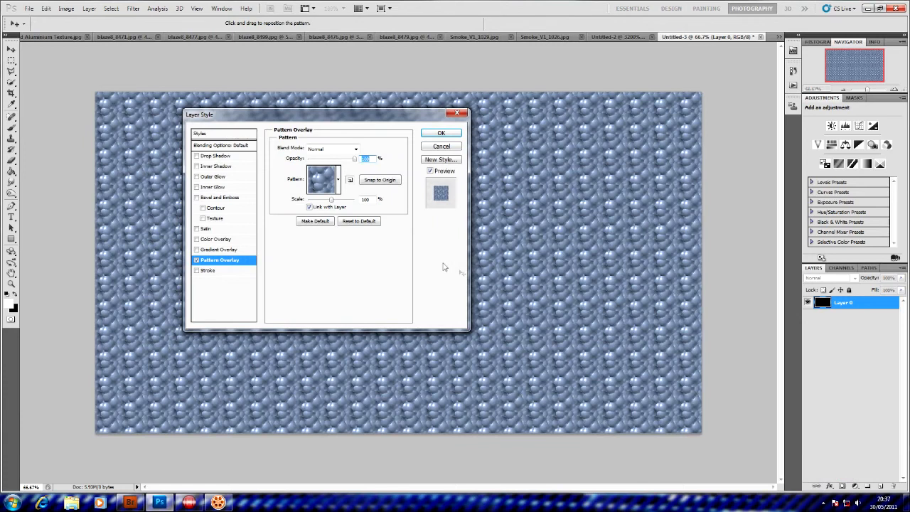
click(339, 181)
click(323, 207)
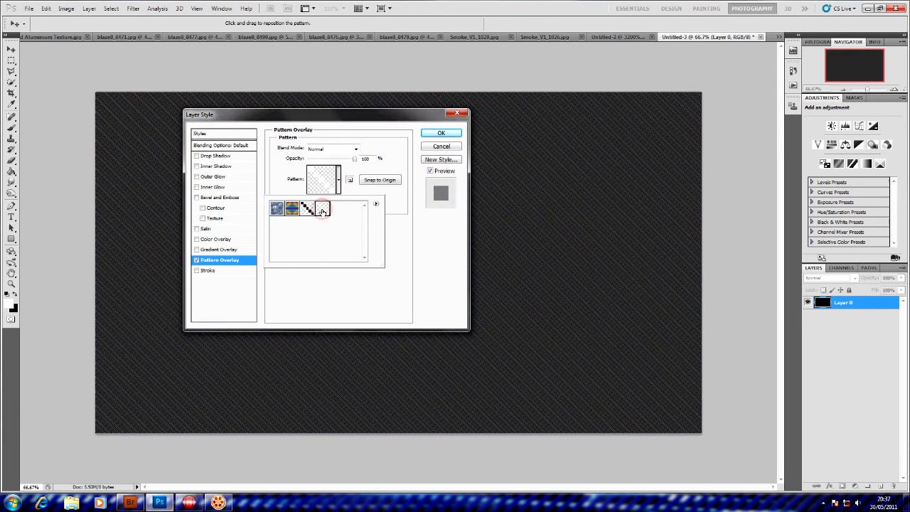
click(401, 211)
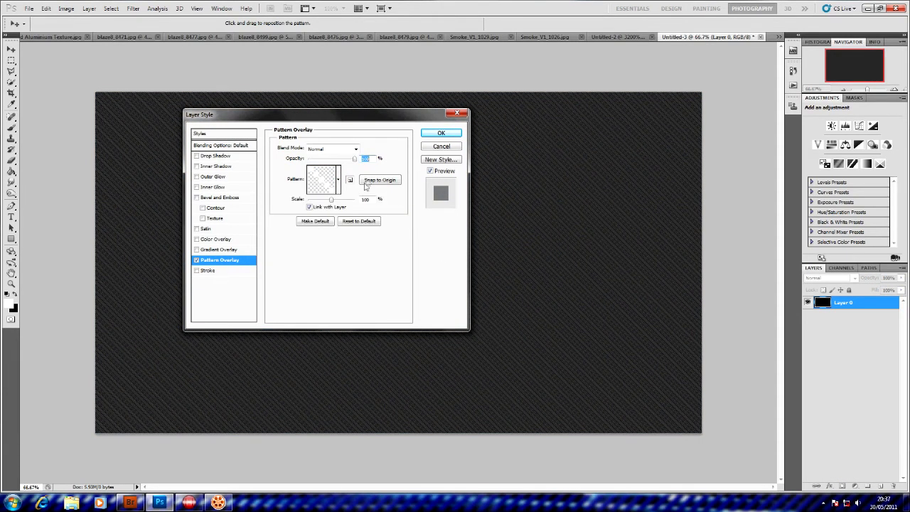
Set the pattern overlay's opacity to 15%, raise its scale slightly and apply the layer style.
click(353, 158)
drag(353, 159, 317, 161)
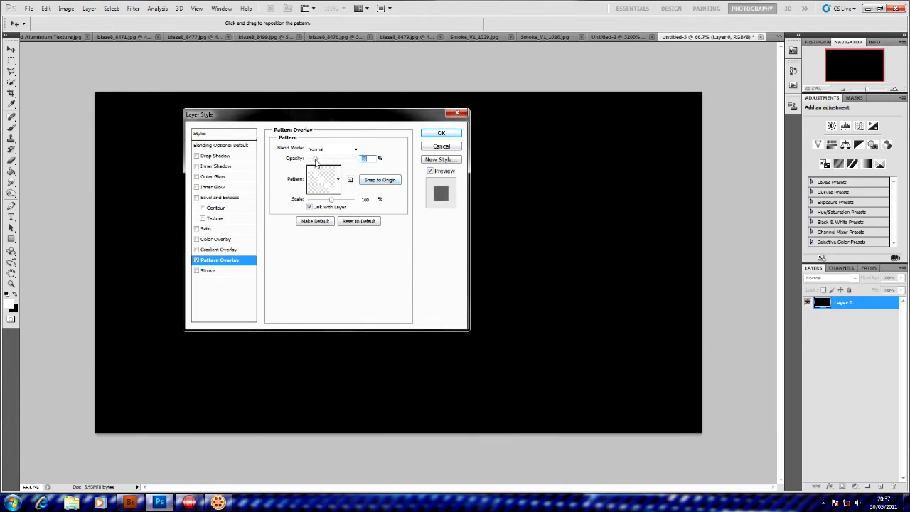
click(332, 203)
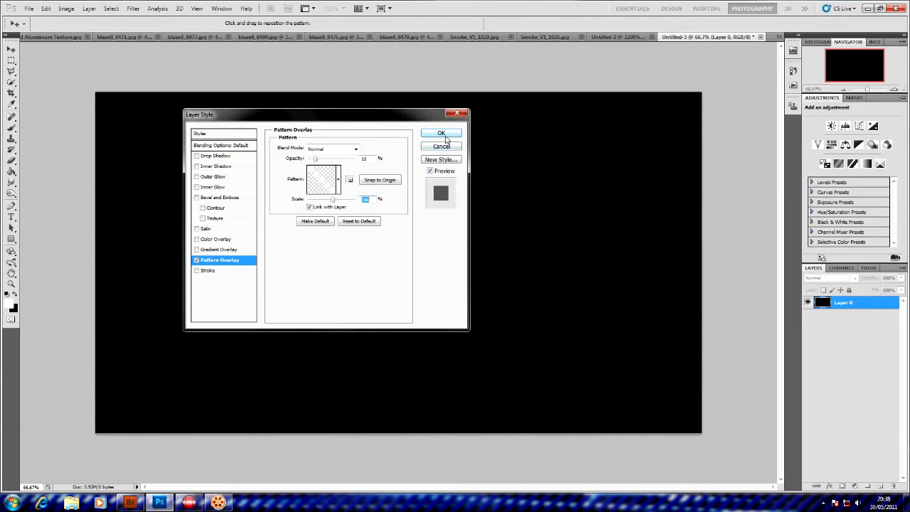
click(442, 135)
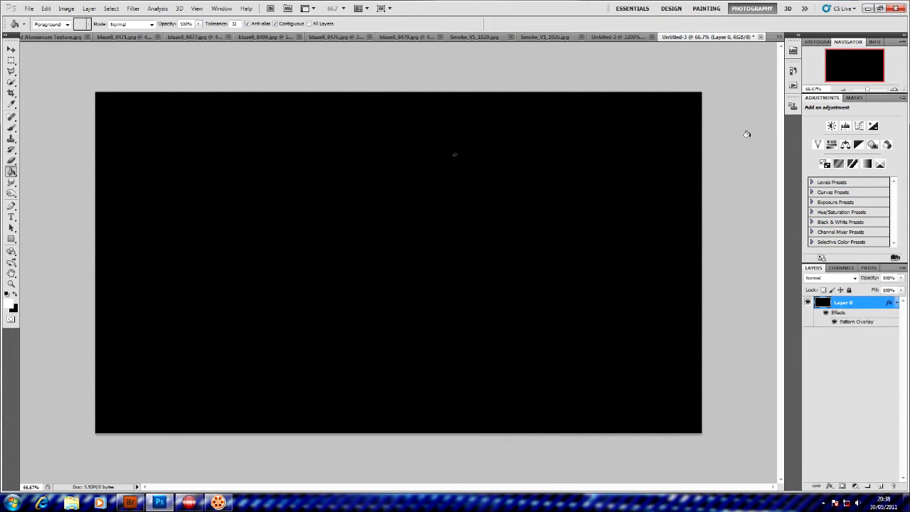
Outline a small right-slanted parallelogram selection near the canvas's lower edge with the Polygonal Lasso tool.
click(894, 90)
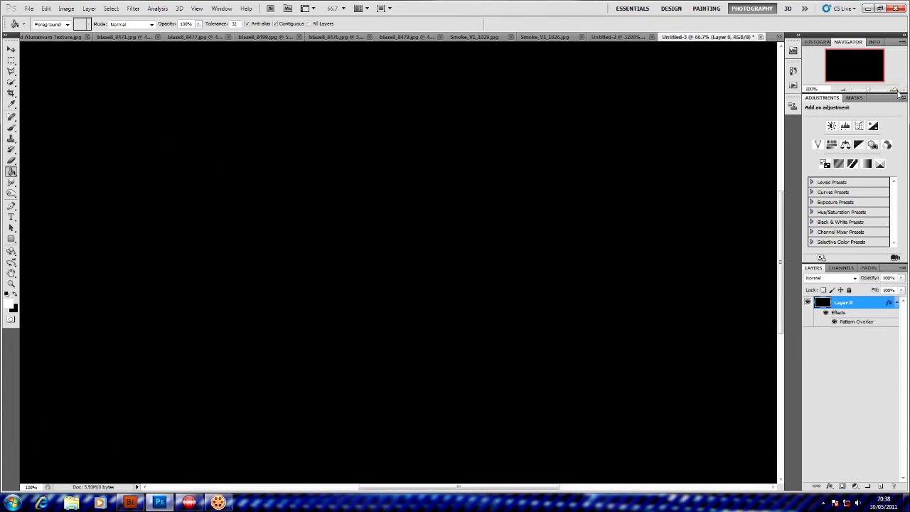
click(12, 70)
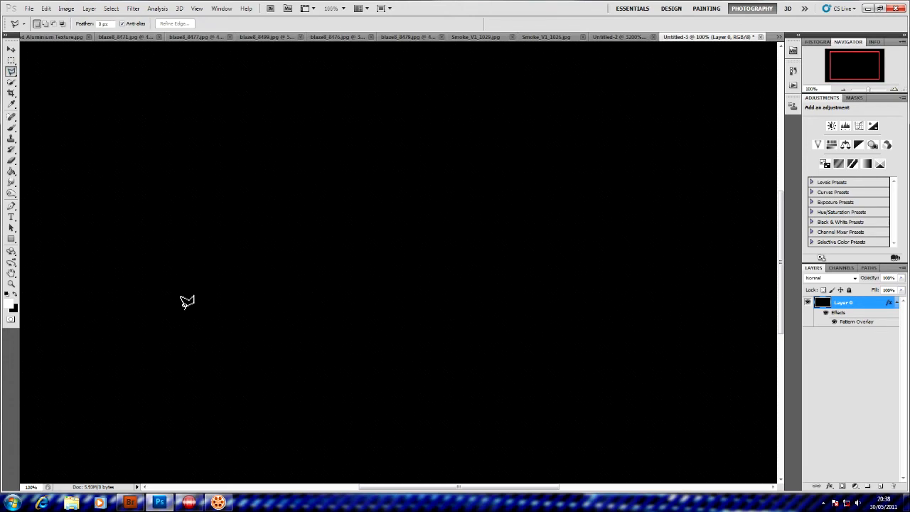
scroll(194, 316, down, 2)
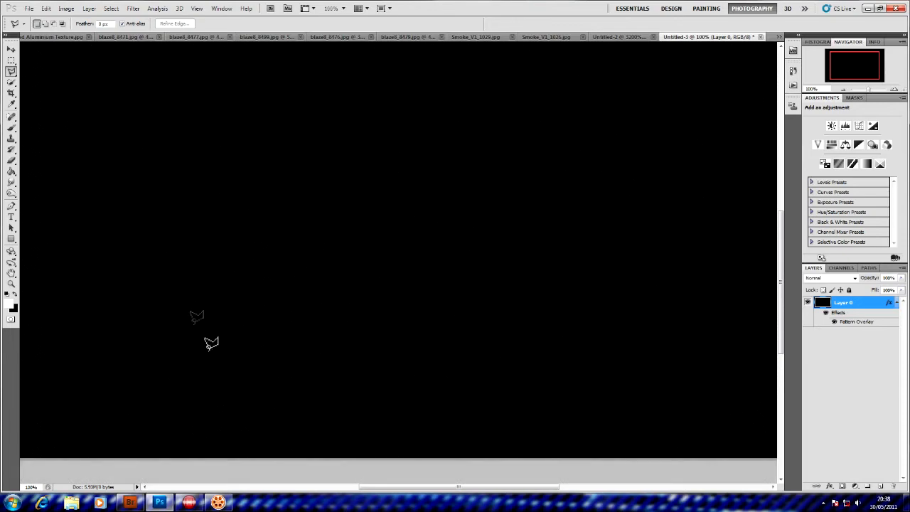
click(204, 446)
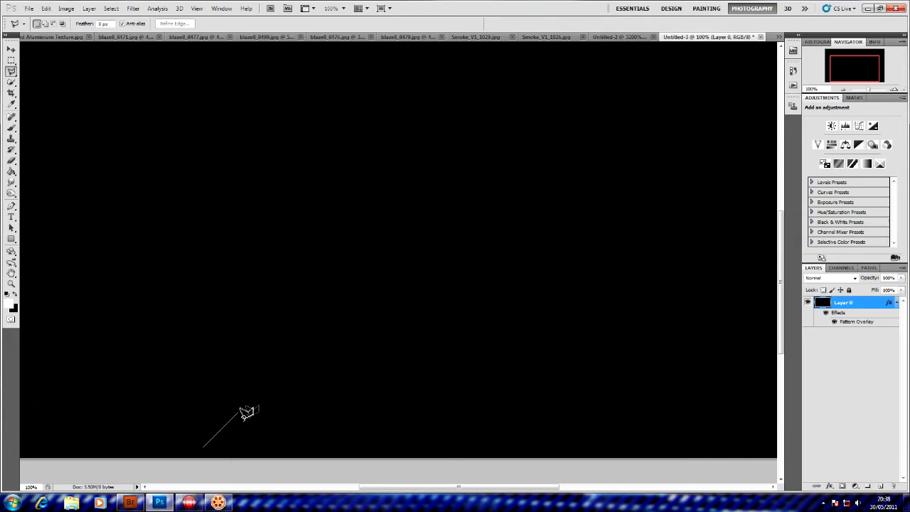
click(237, 414)
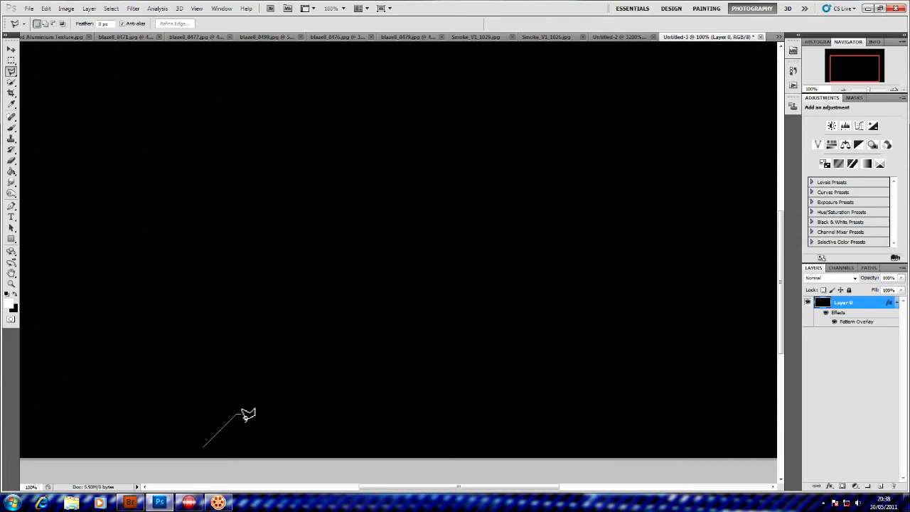
click(251, 414)
click(206, 445)
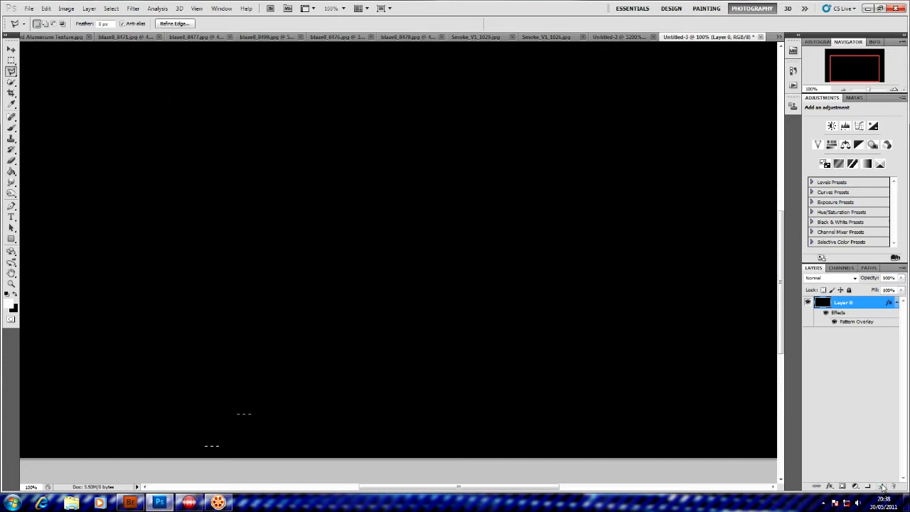
Add a new layer above the patterned layer and set the foreground colour to blue #0718be for the Paint Bucket.
click(881, 486)
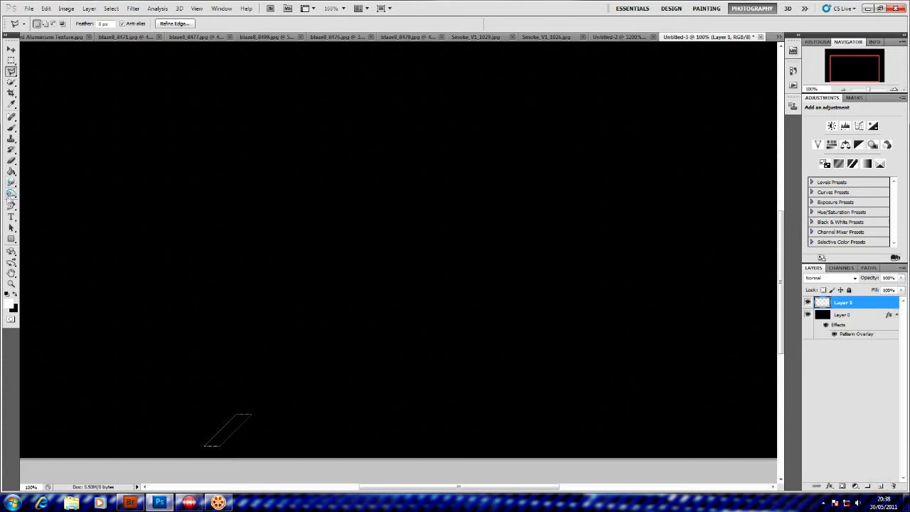
click(11, 171)
click(10, 304)
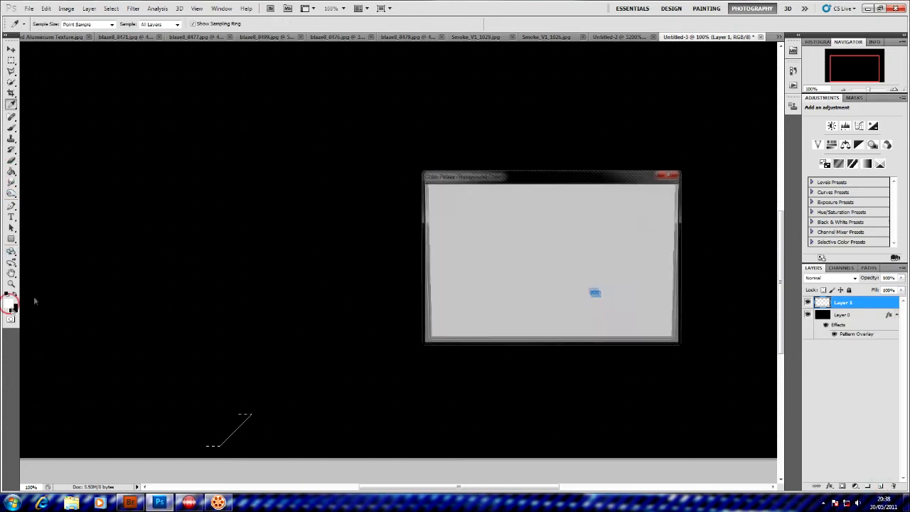
drag(521, 227, 568, 177)
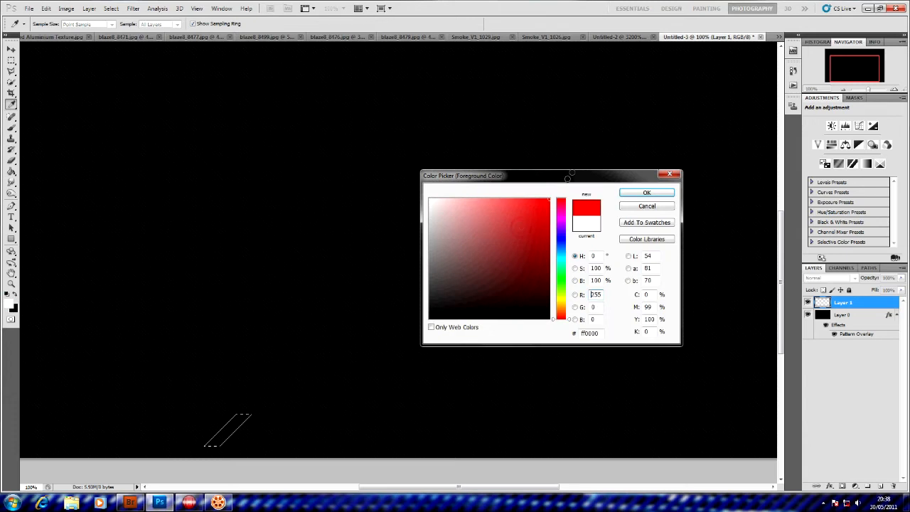
click(563, 245)
drag(562, 245, 543, 227)
click(543, 225)
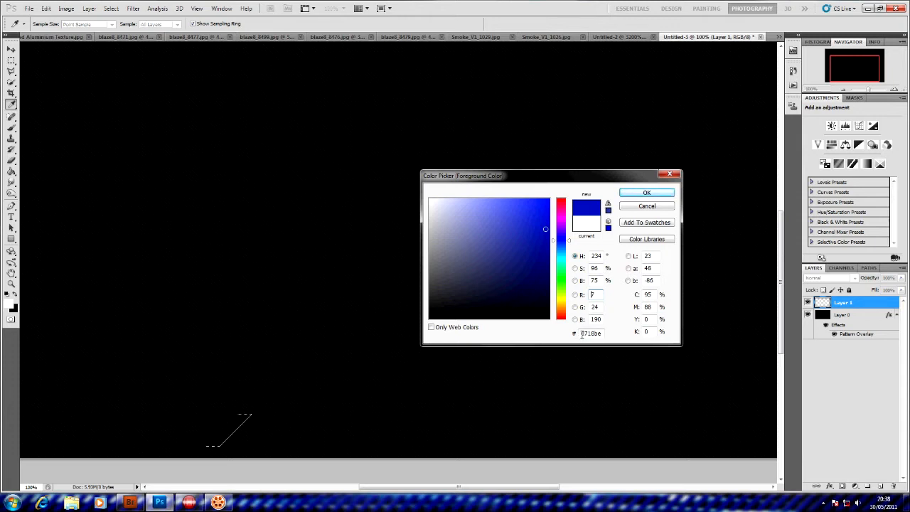
click(645, 194)
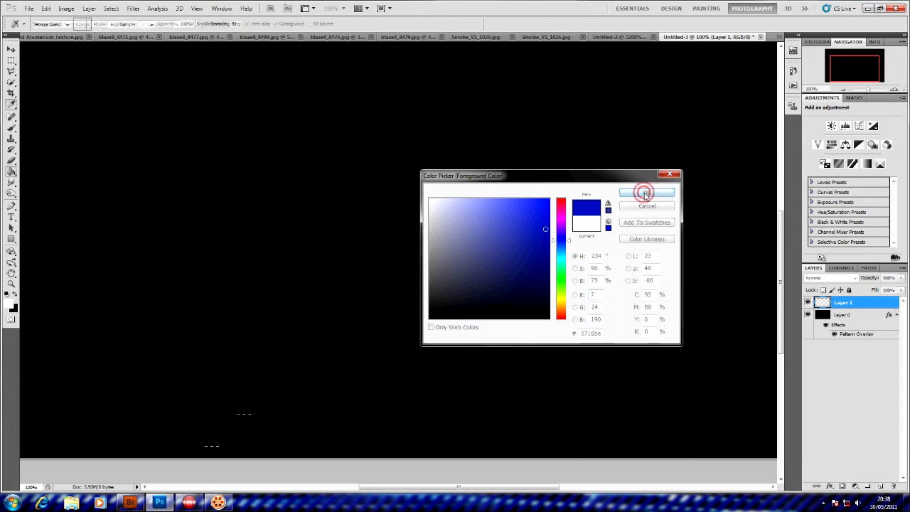
Fill the parallelogram selection on the new layer with the blue foreground colour using the Paint Bucket and deselect it.
key(g)
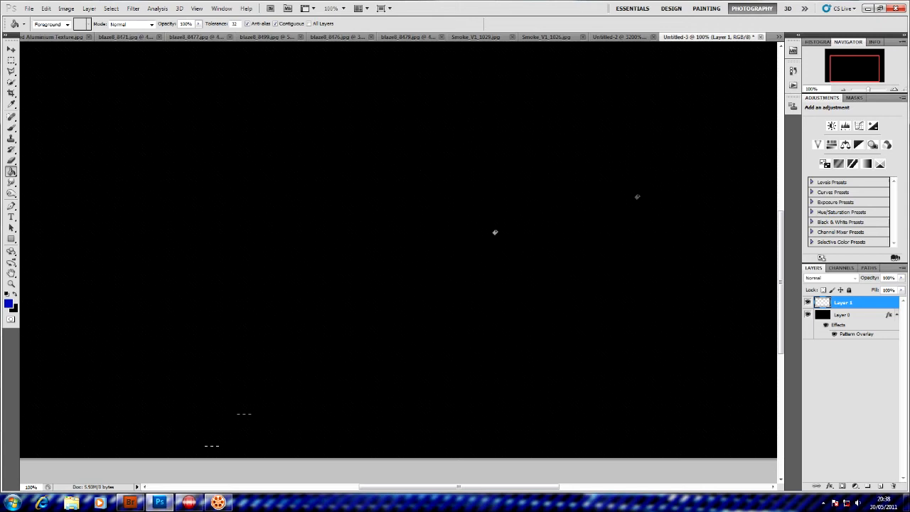
click(237, 420)
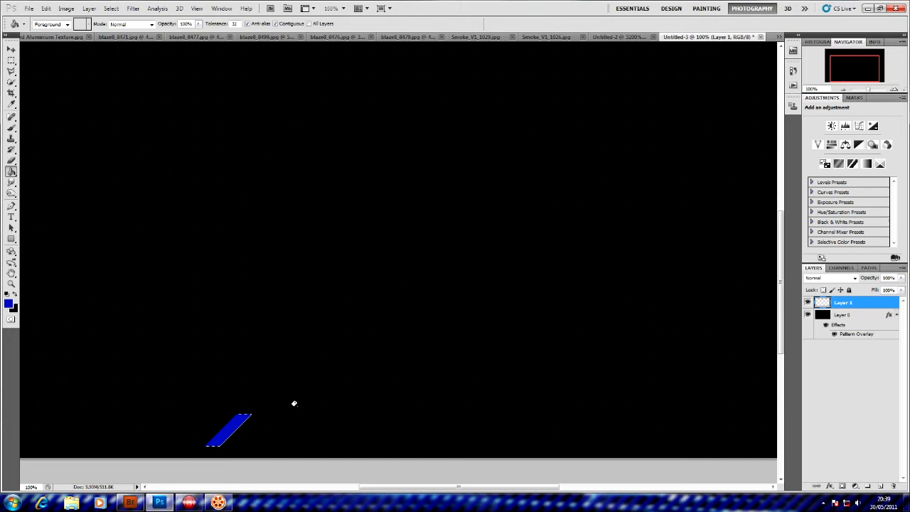
key(ctrl+d)
Add a Drop Shadow to the blue stripe layer with 100% opacity, 34° angle, 10 px distance and 7% spread.
click(829, 487)
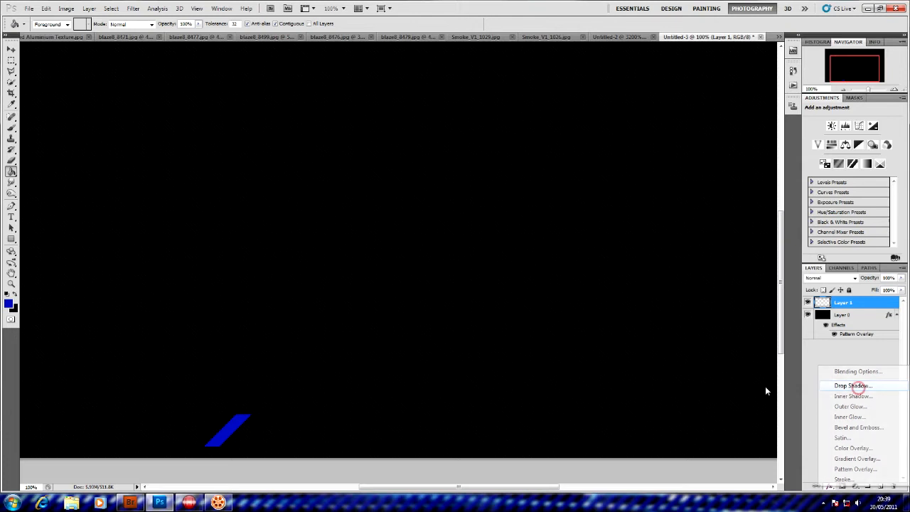
key(Return)
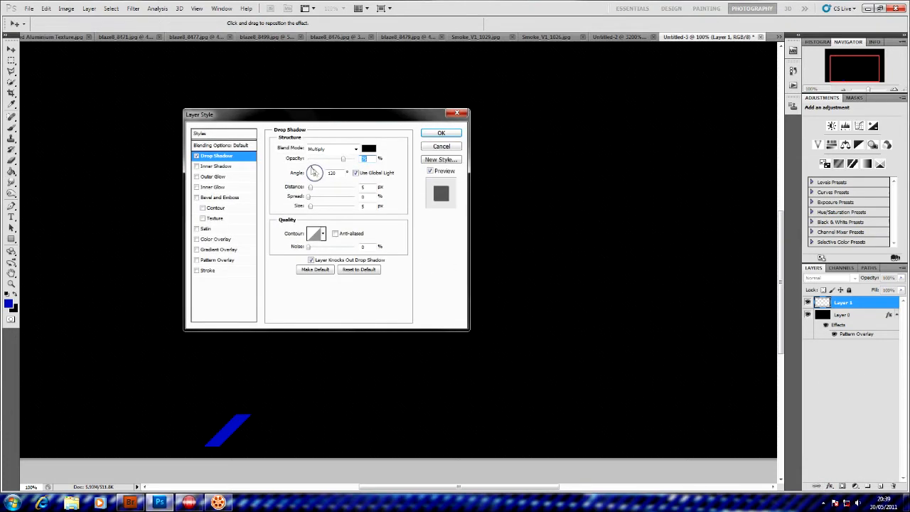
drag(313, 171, 318, 190)
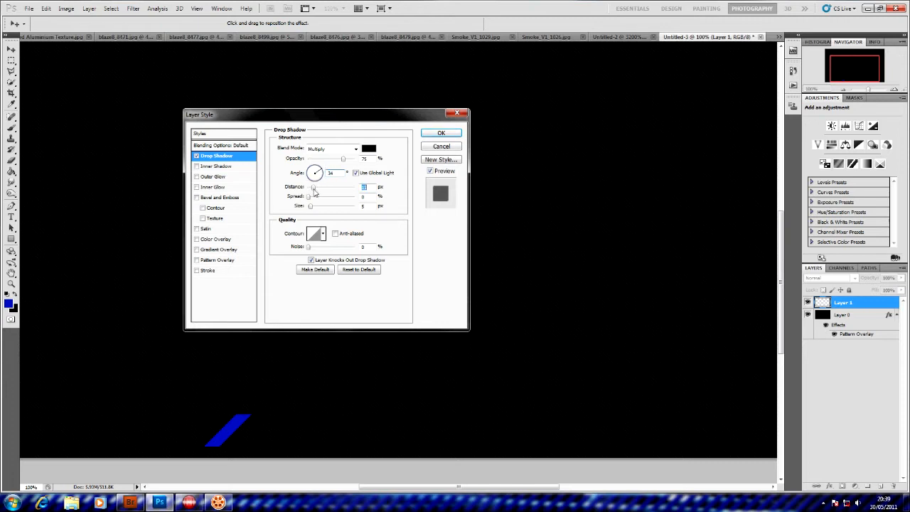
click(309, 196)
drag(342, 160, 365, 165)
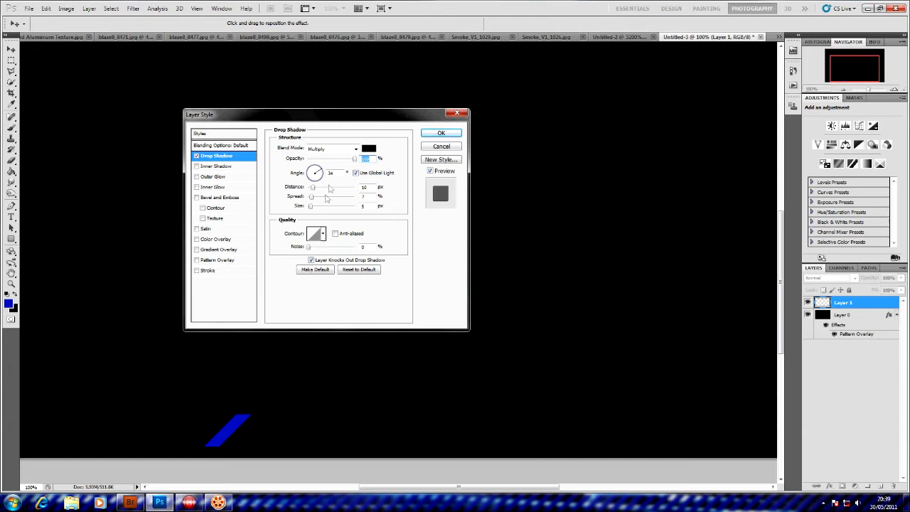
Add a Bevel and Emboss to the blue stripe, adjust its depth and size, and apply the layer style.
click(218, 199)
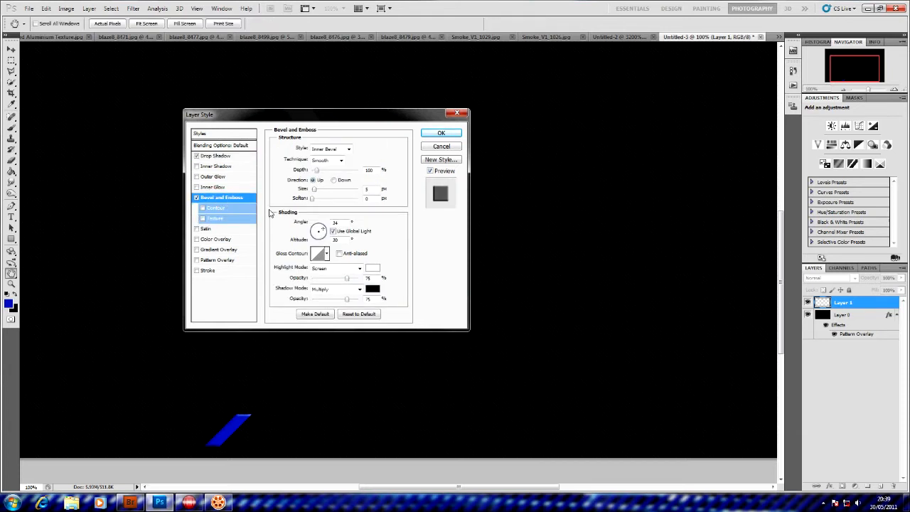
drag(317, 171, 314, 193)
click(438, 135)
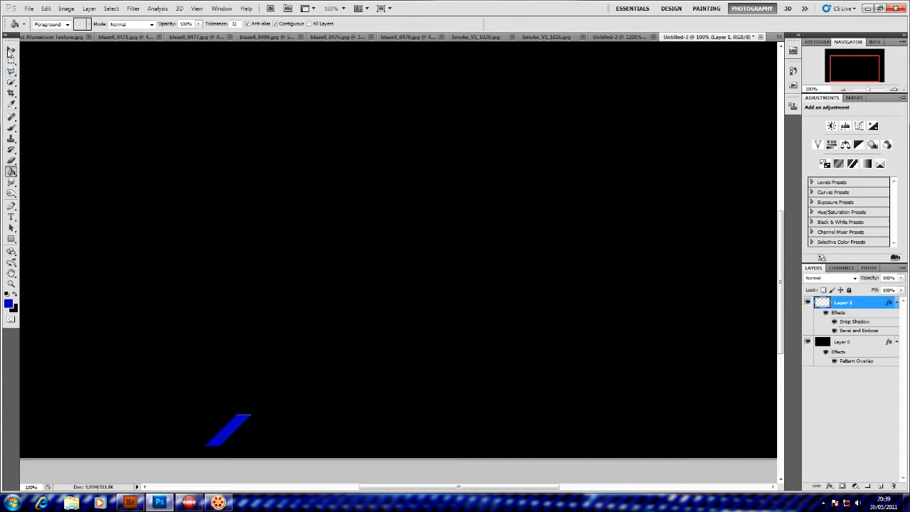
Duplicate the blue stripe just to the right of the original with the Move tool and merge both stripe layers.
click(12, 50)
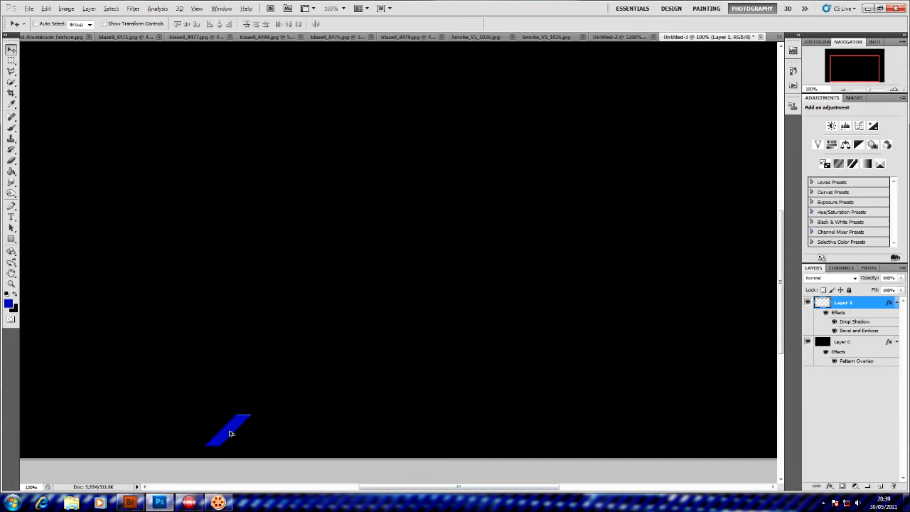
drag(228, 433, 254, 432)
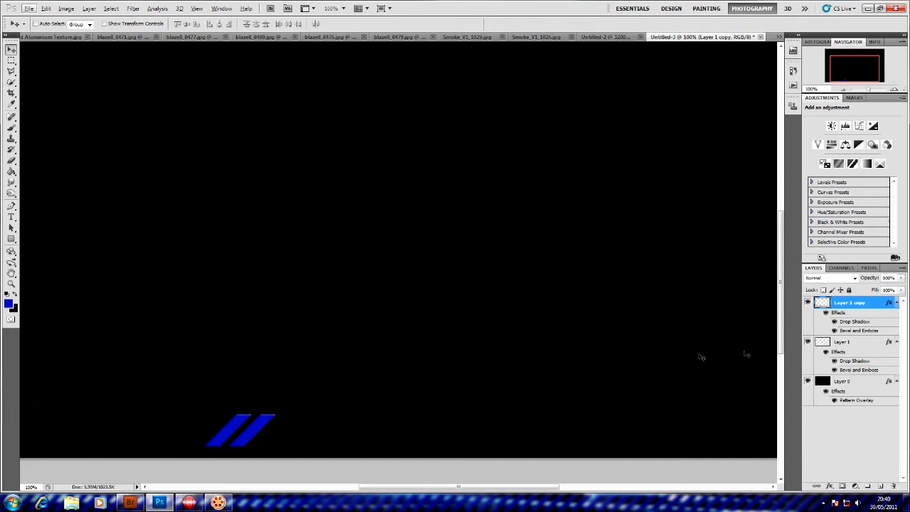
drag(839, 344, 840, 307)
click(839, 306)
key(ctrl+e)
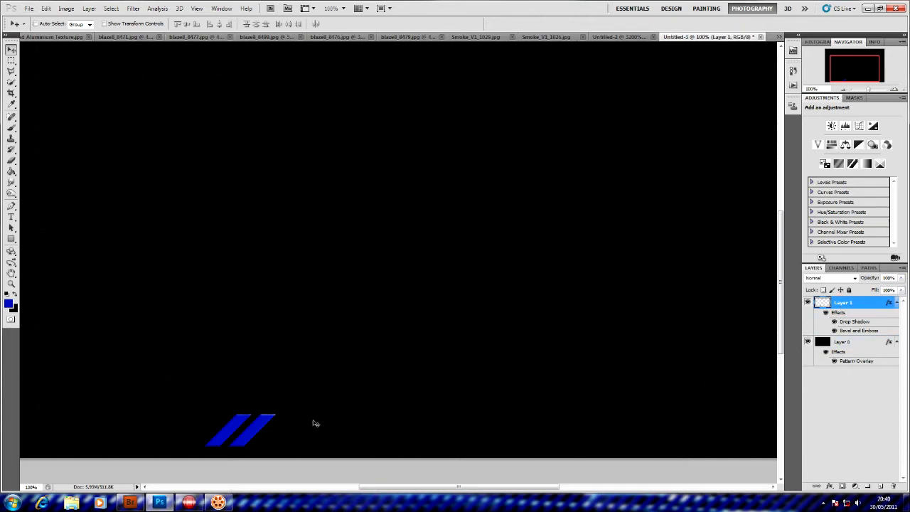
Duplicate the pair of stripes to the right to make an evenly spaced row of four and merge the two stripe layers.
drag(255, 430, 304, 433)
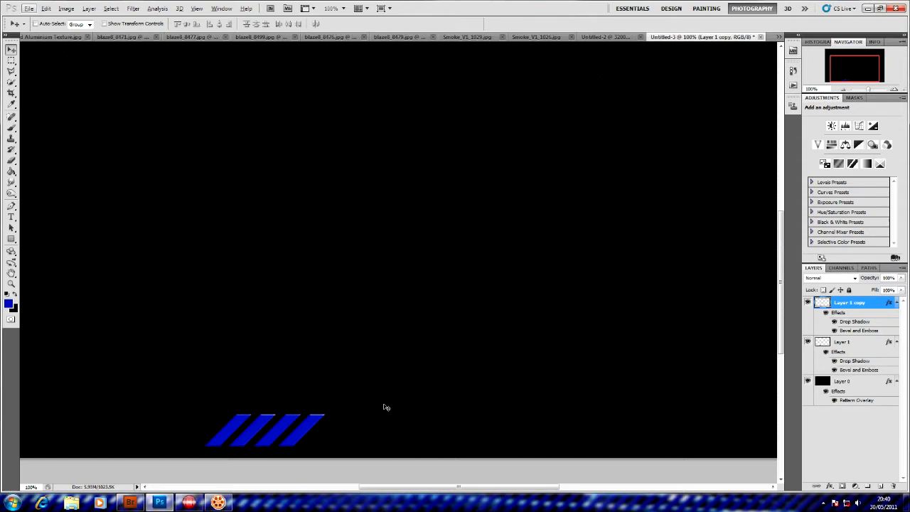
key(e)
key(alt+e)
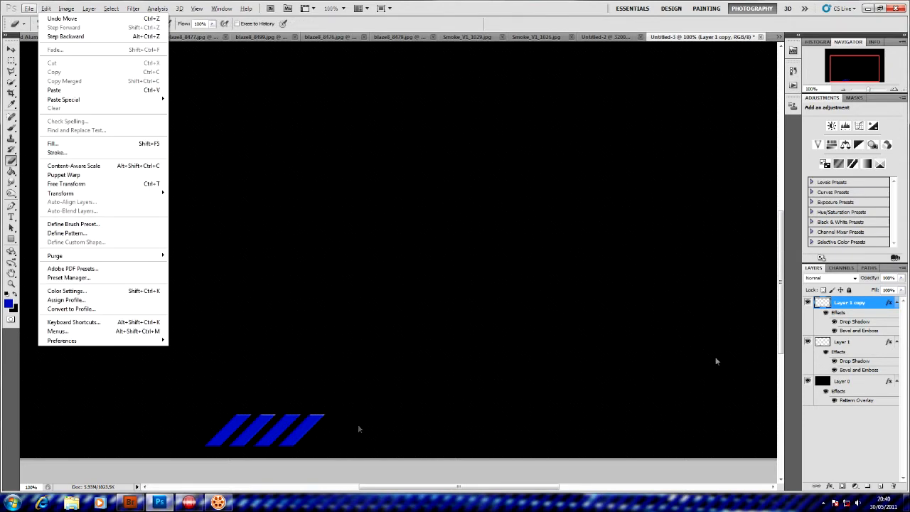
click(853, 304)
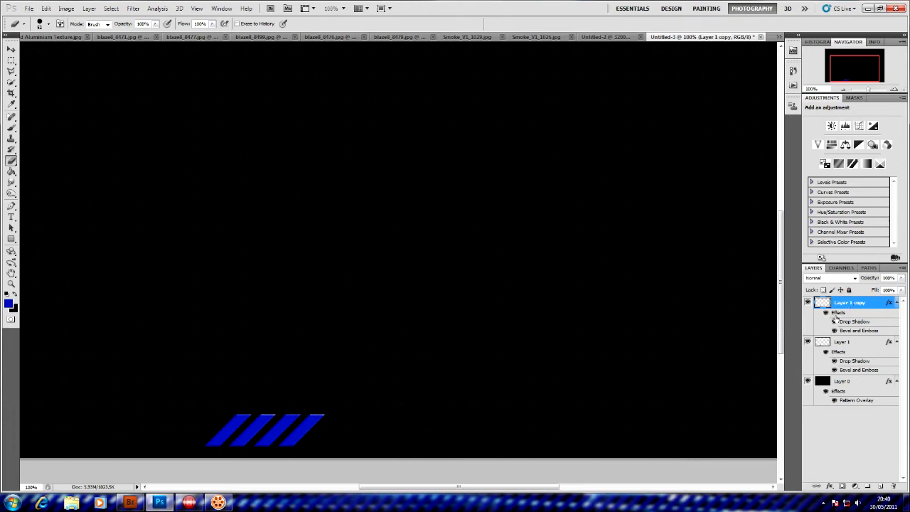
click(845, 343)
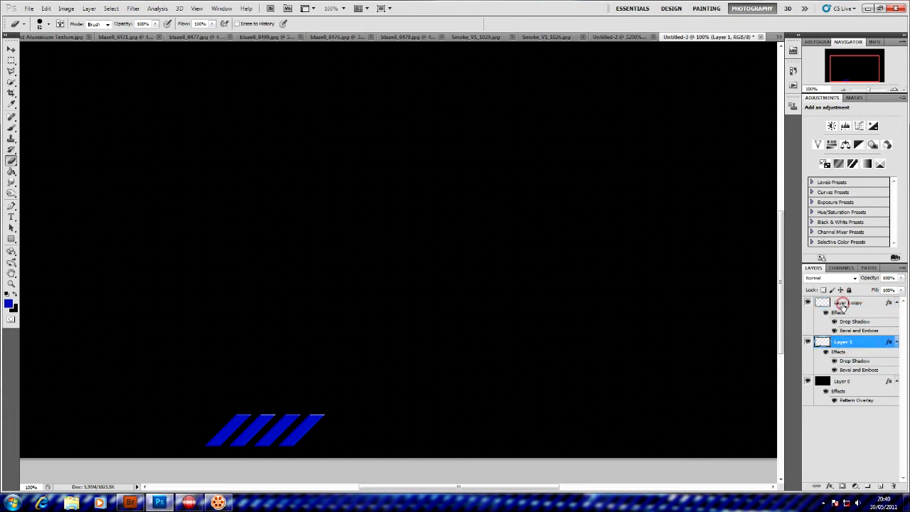
click(842, 304)
key(Delete)
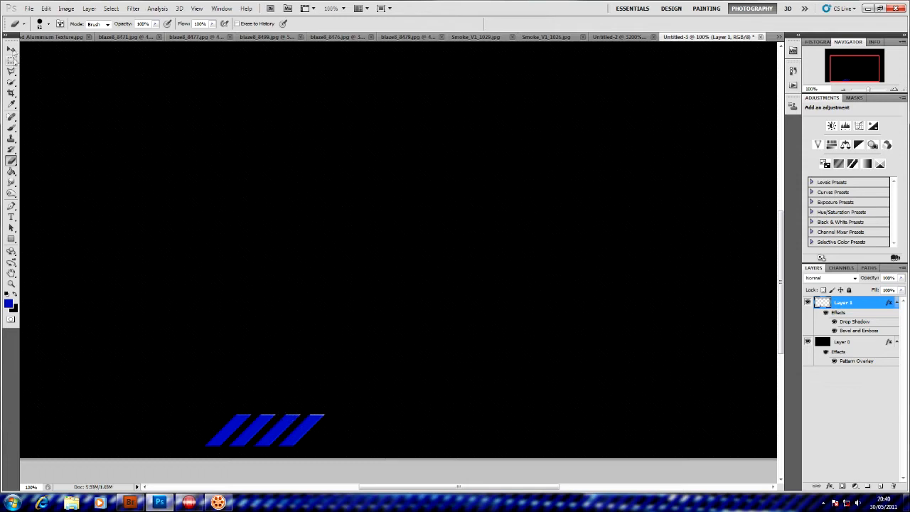
Duplicate the four stripes to the right to extend the row to eight and merge the copy with the original layer.
click(12, 50)
drag(299, 439, 459, 425)
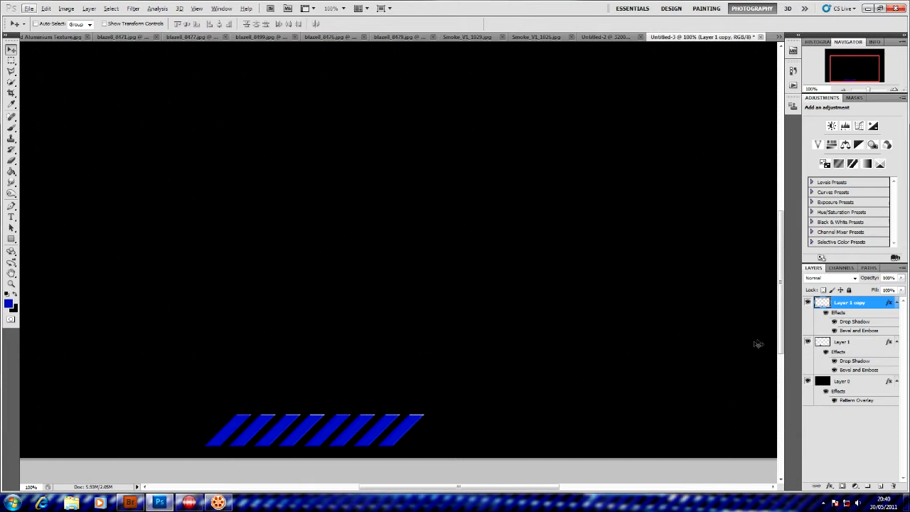
click(829, 342)
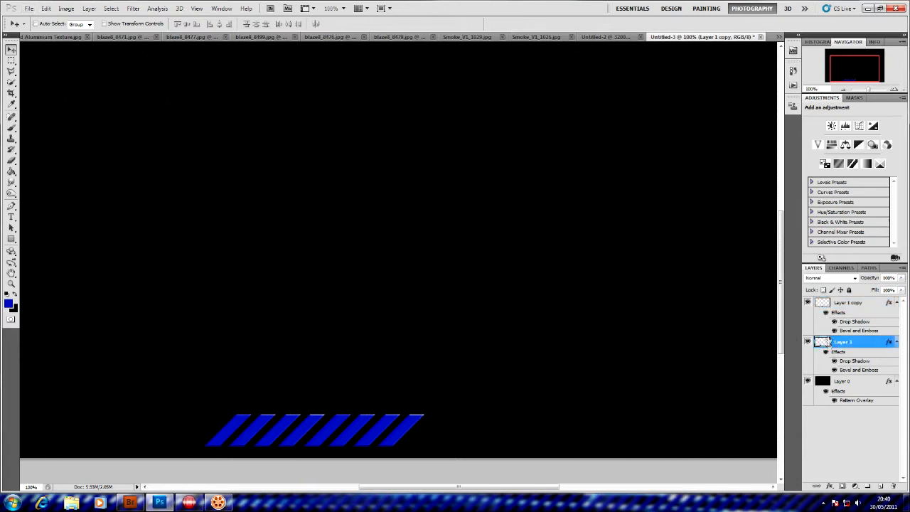
click(831, 303)
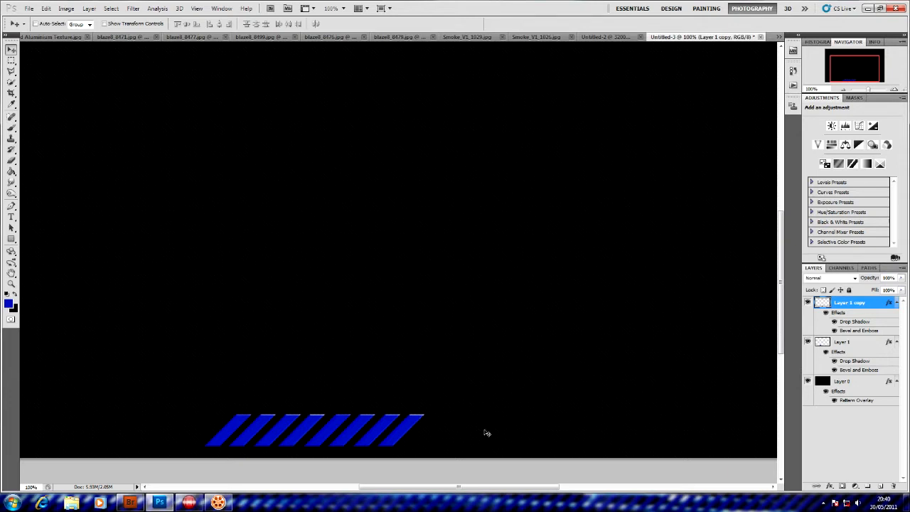
key(Delete)
Copy the eight stripes to the right to continue the row evenly and merge everything into a single stripe layer.
drag(402, 435, 597, 438)
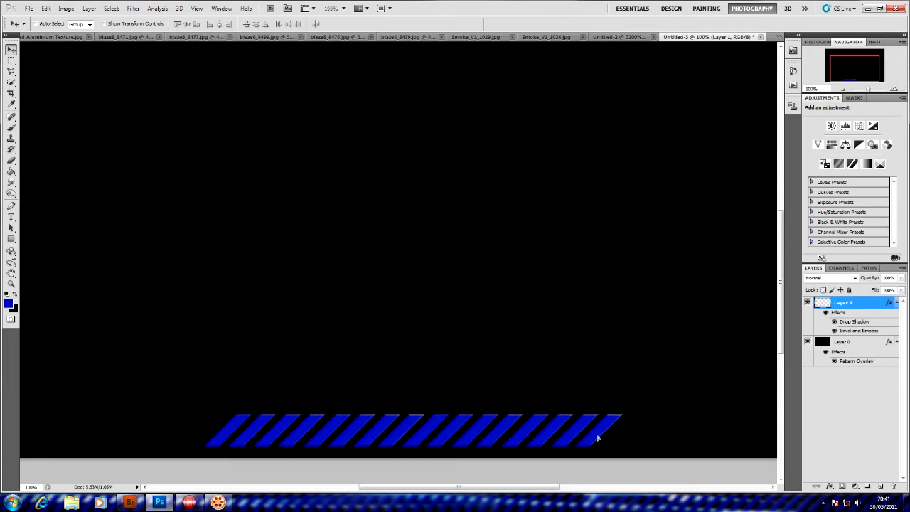
key(ctrl+j)
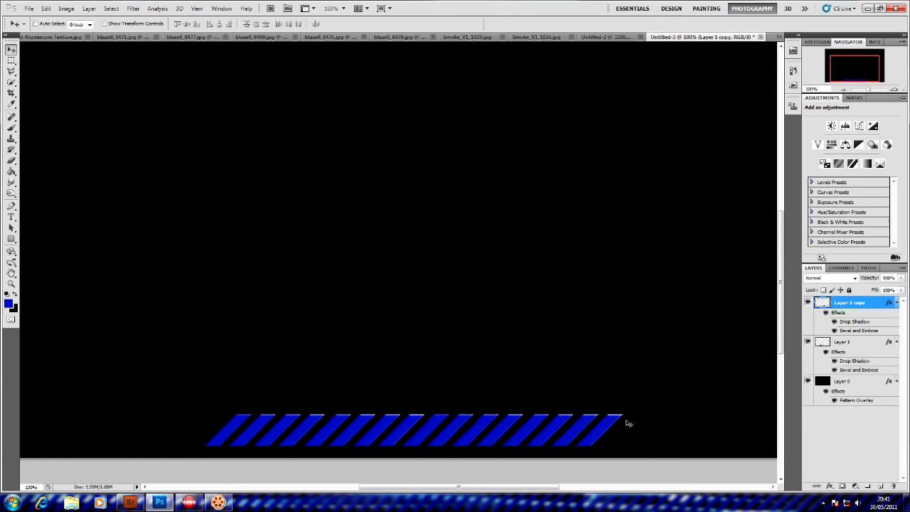
key(e)
click(822, 345)
click(832, 306)
key(ctrl+e)
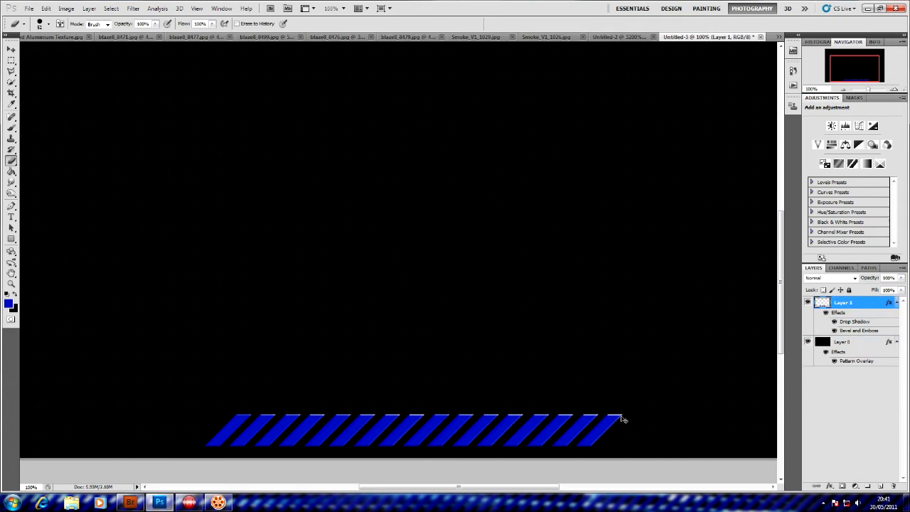
Duplicate the long stripe row, align the copy so the stripes reach the canvas's right edge, and merge the two layers.
key(ctrl+j)
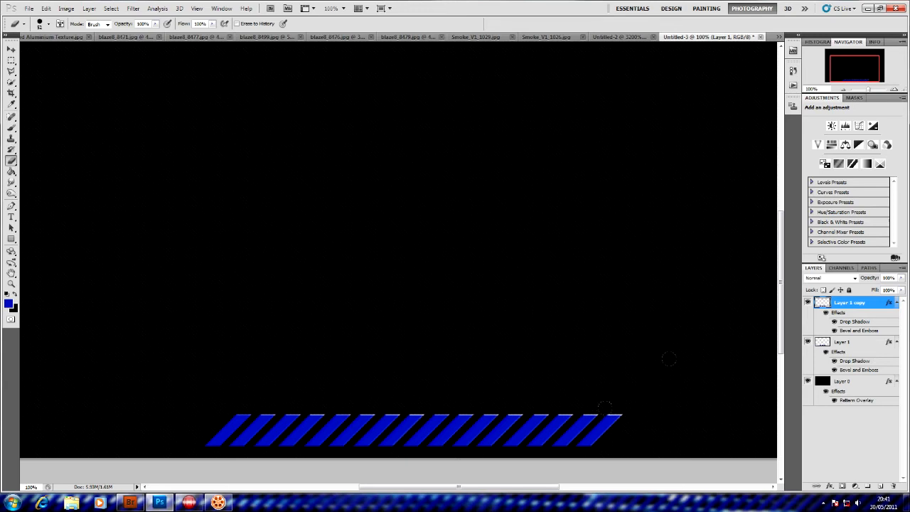
key(v)
click(460, 487)
drag(460, 487, 500, 489)
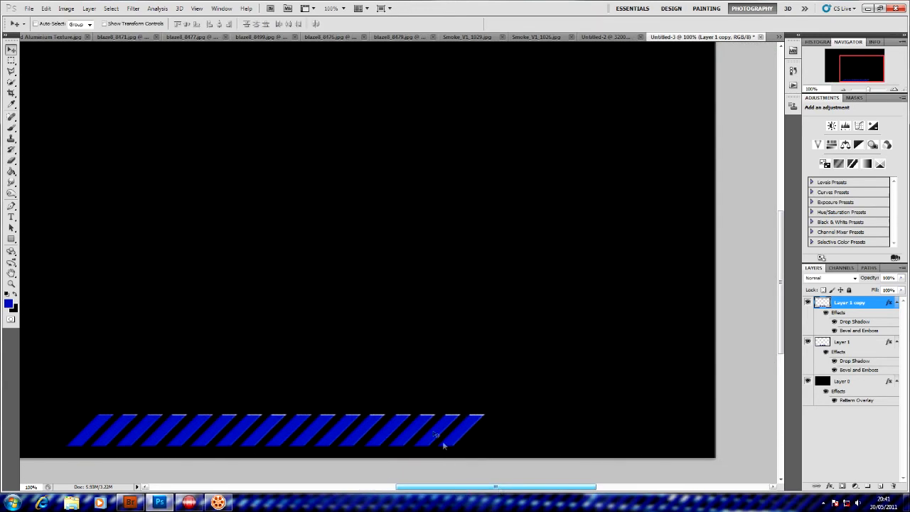
drag(477, 435, 792, 435)
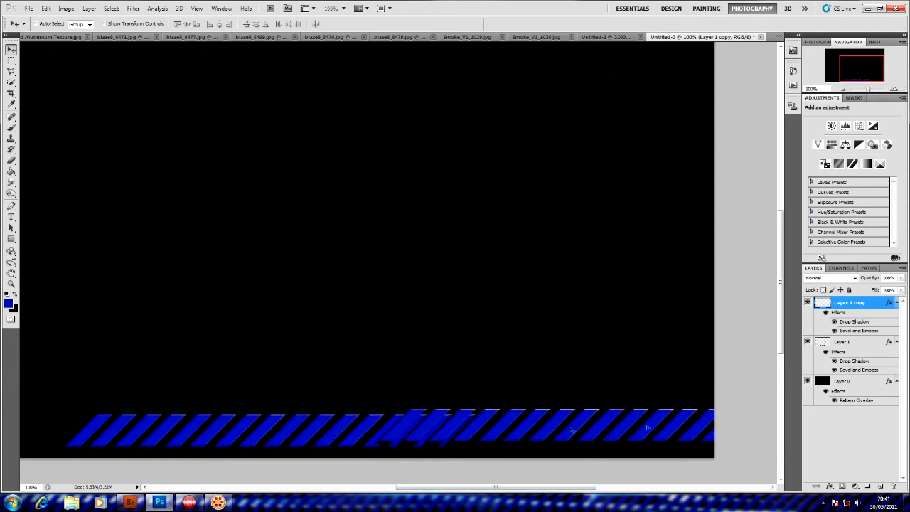
drag(589, 438, 627, 440)
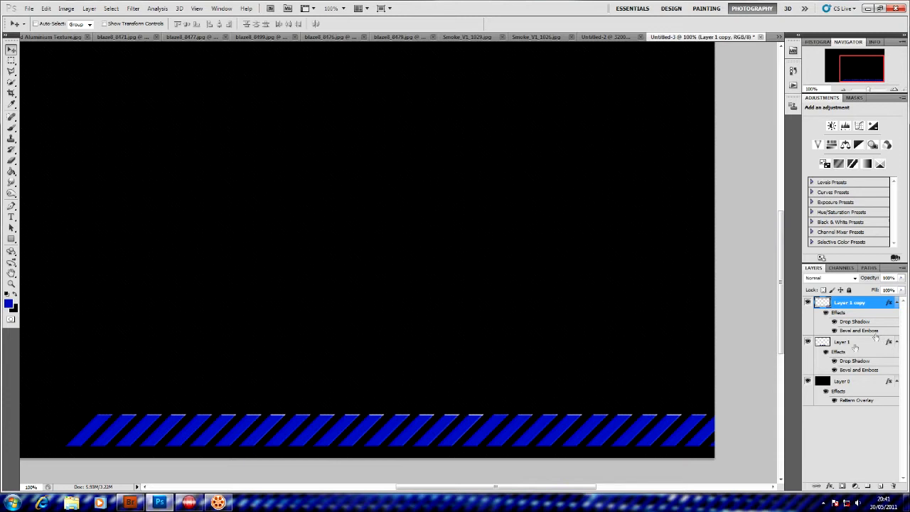
click(846, 343)
click(848, 302)
key(ctrl+e)
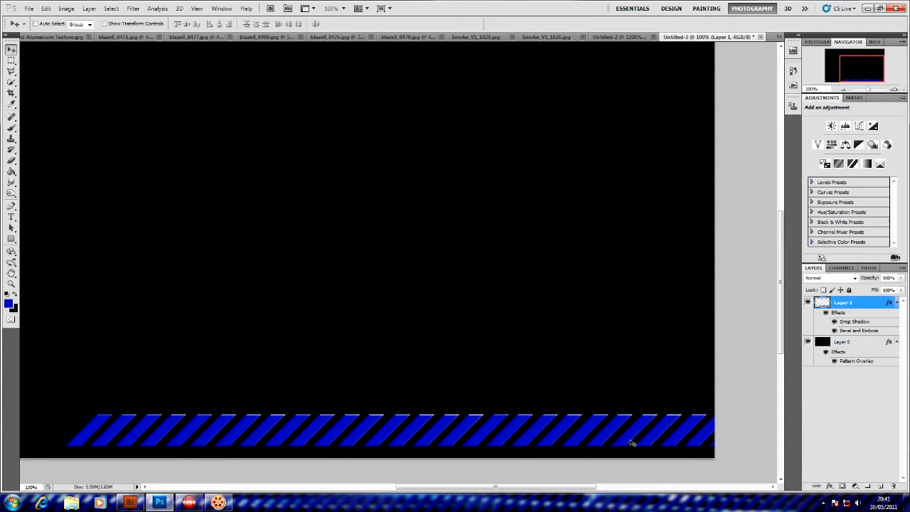
Duplicate the merged stripe row and align the copy with it so the stripes extend to the canvas's left edge.
key(ctrl+j)
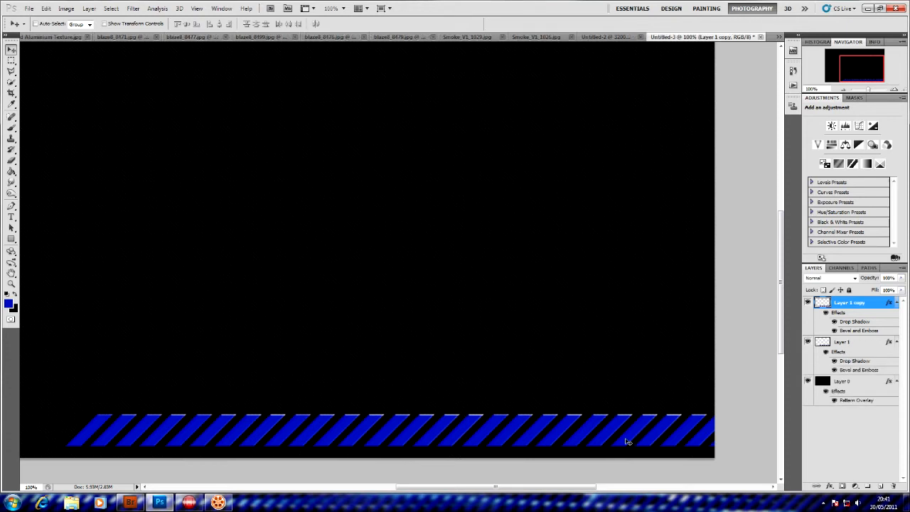
drag(467, 486, 420, 493)
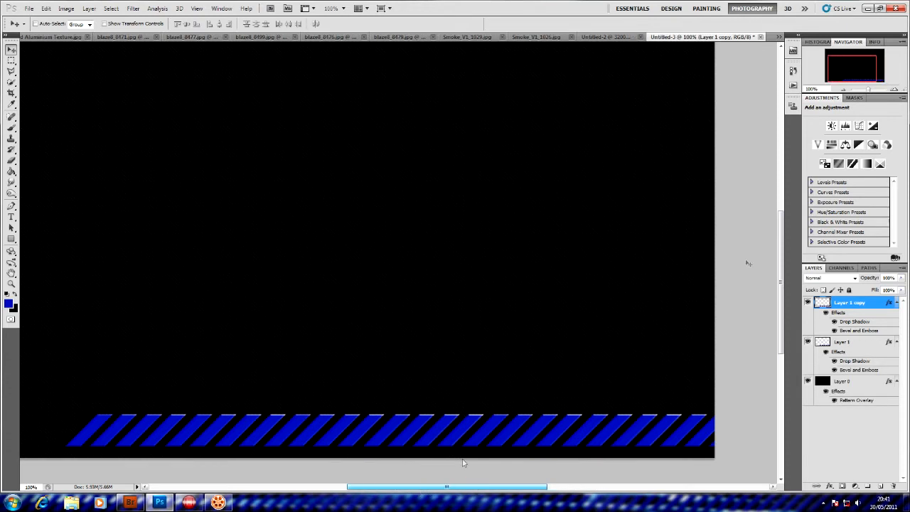
click(844, 90)
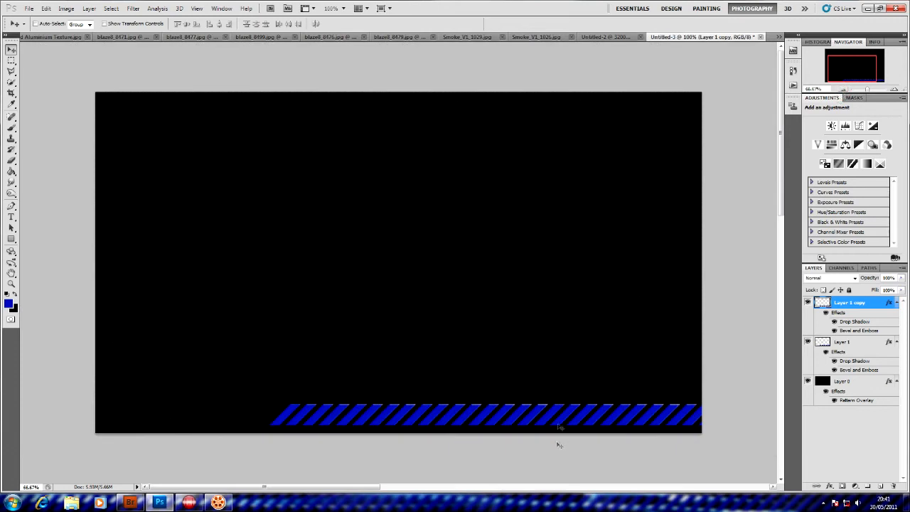
drag(528, 415, 37, 417)
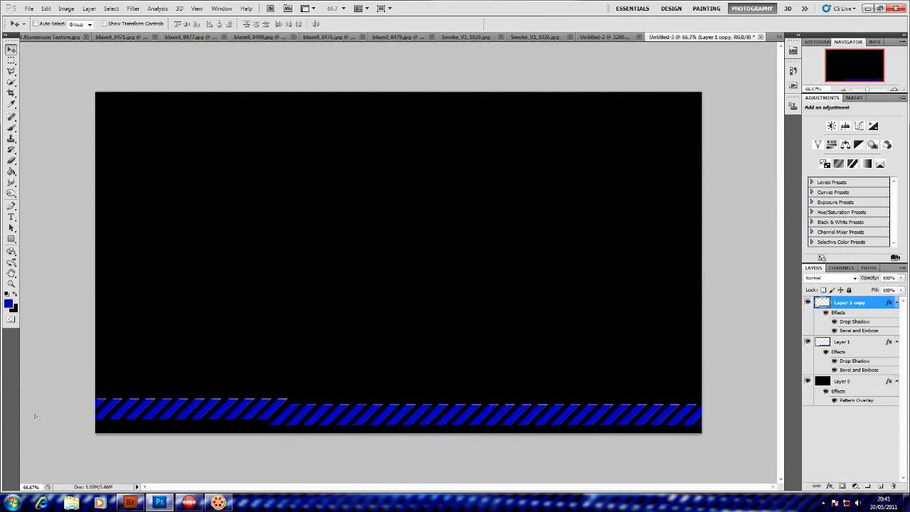
drag(199, 410, 193, 417)
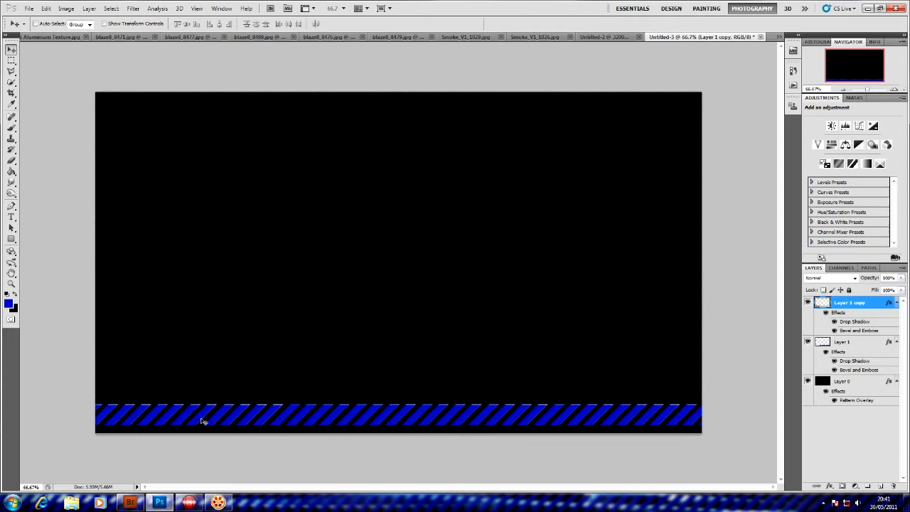
drag(202, 418, 203, 418)
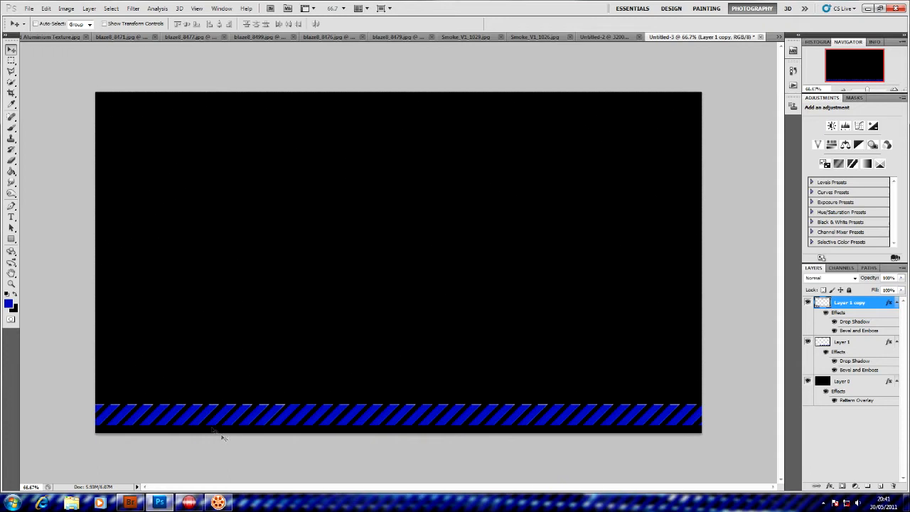
Reposition the two long stripe rows along the lower edge so together they span the full canvas width with even spacing.
drag(217, 416, 351, 410)
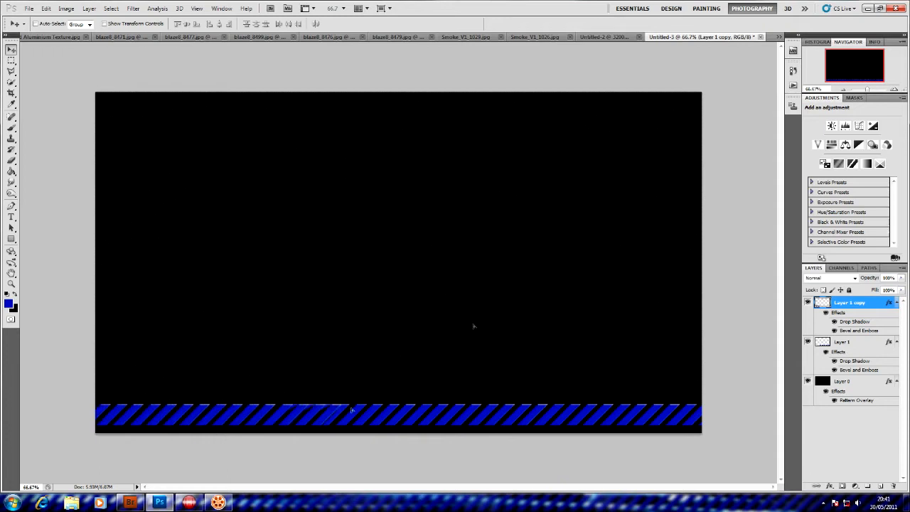
drag(604, 306, 613, 346)
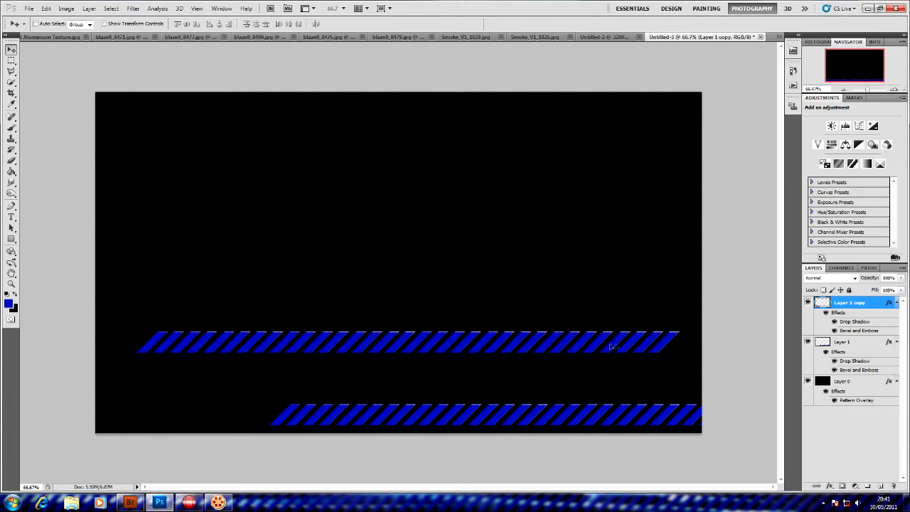
click(836, 339)
drag(561, 417, 220, 423)
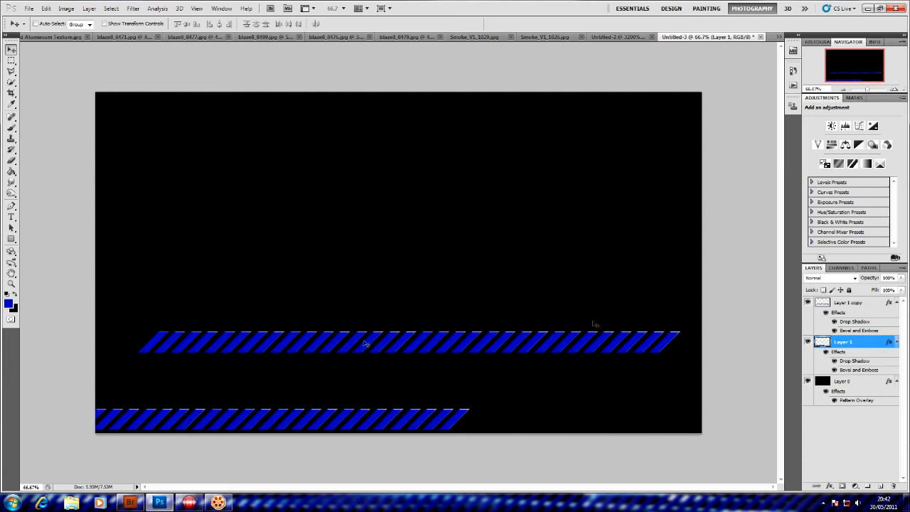
click(850, 302)
drag(427, 342, 654, 420)
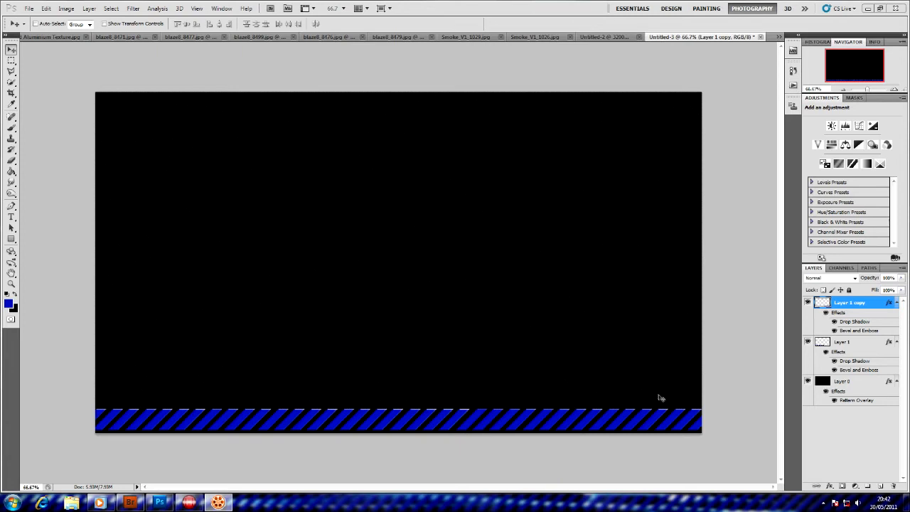
Merge the two stripe layers into a single layer.
click(842, 343)
click(844, 304)
key(Delete)
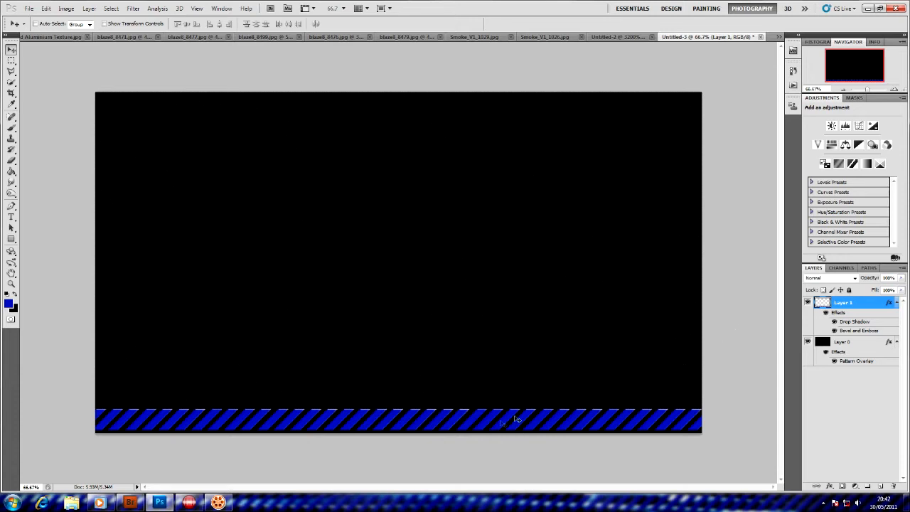
Duplicate the full-width stripe row and move the copy to the canvas's upper edge.
key(ctrl+j)
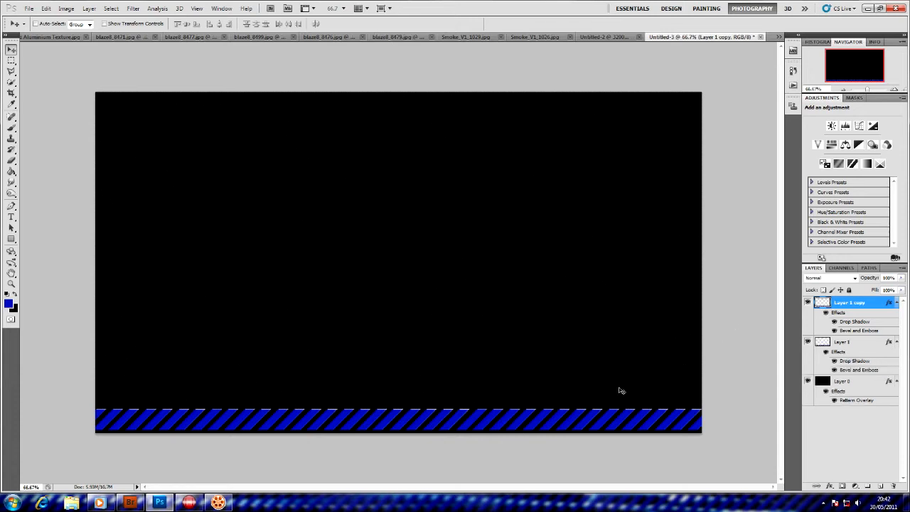
drag(471, 425, 483, 115)
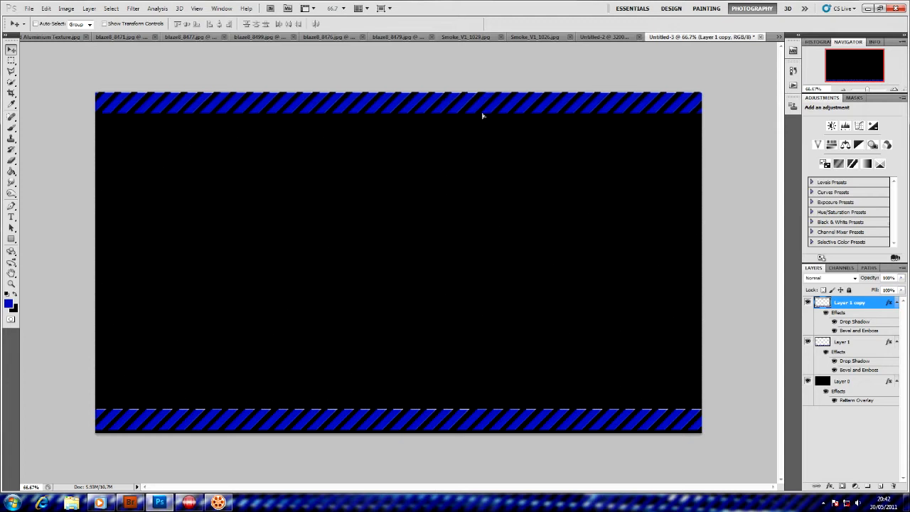
right_click(483, 114)
click(480, 105)
Flip the upper stripe row vertically and nudge it into line with the canvas's upper edge.
key(ctrl+t)
right_click(478, 105)
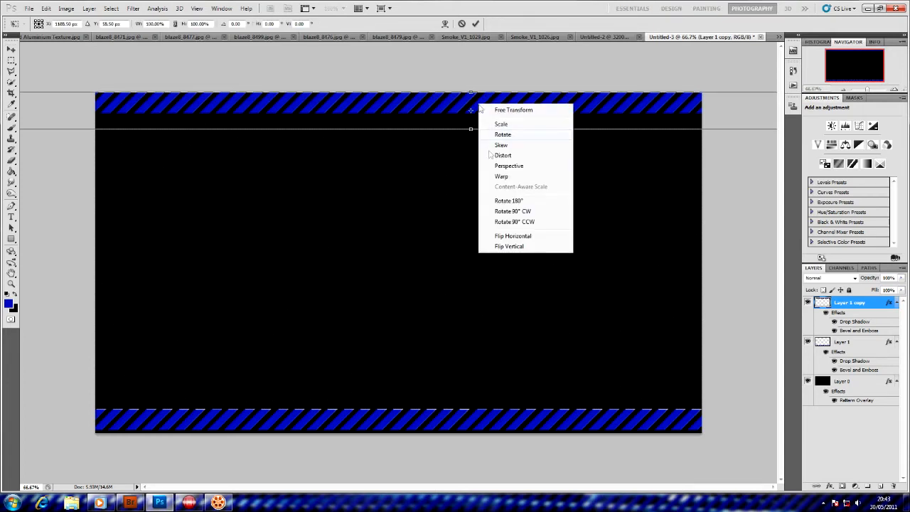
click(519, 247)
drag(506, 122, 483, 108)
key(Up)
key(Left)
key(Up)
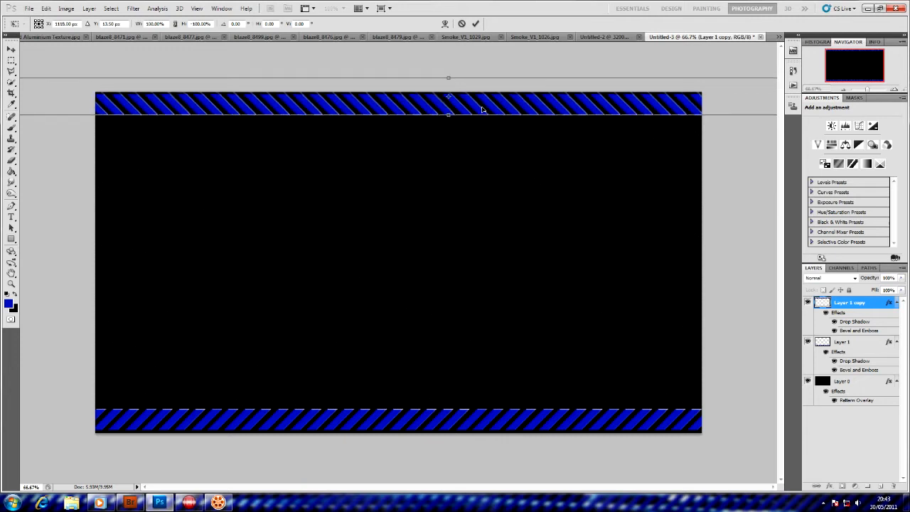
key(Down)
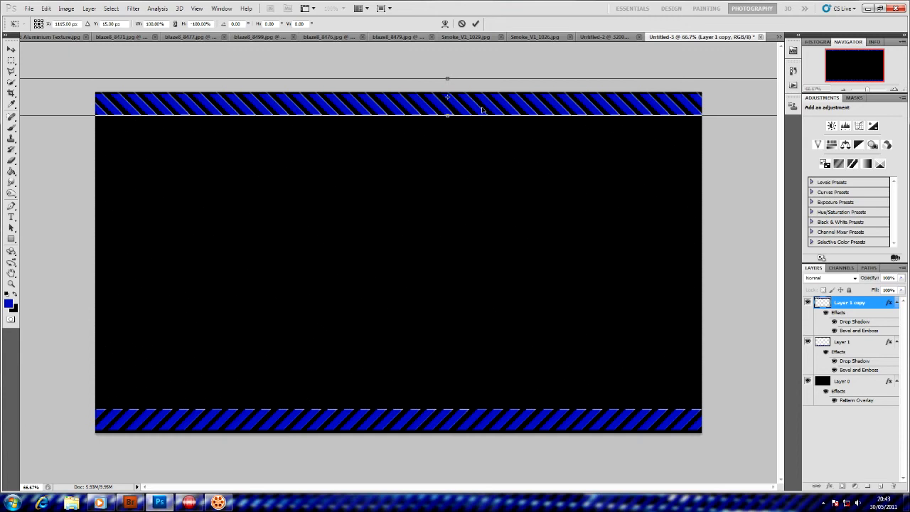
key(Return)
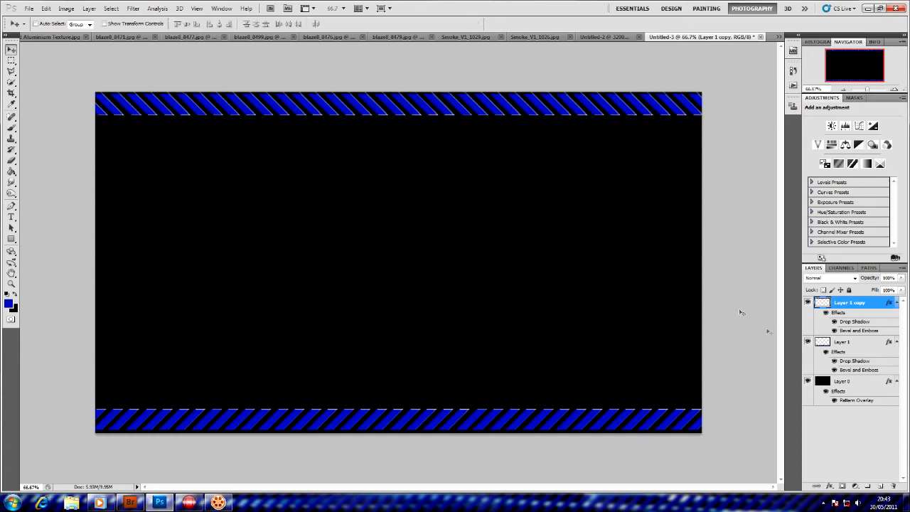
Set the drop shadow's global light angle to about -35° on the upper stripe row and apply the layer style.
click(835, 322)
double_click(853, 321)
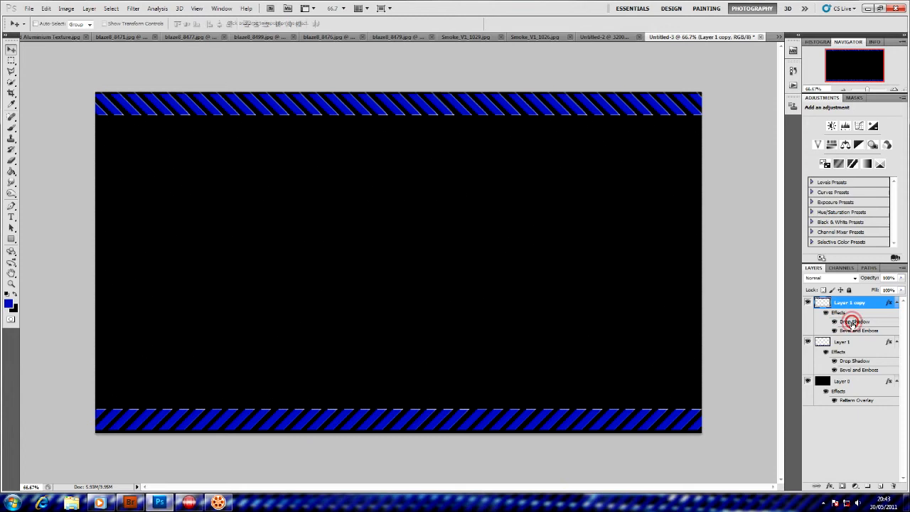
mouse_move(322, 173)
mouse_down()
mouse_move(315, 183)
mouse_move(324, 183)
mouse_up()
click(314, 178)
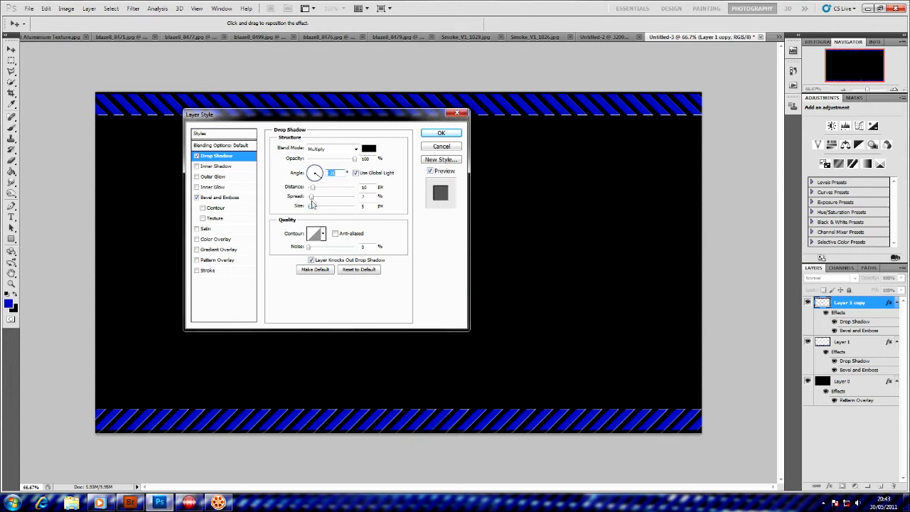
click(314, 190)
drag(383, 119, 567, 177)
click(622, 192)
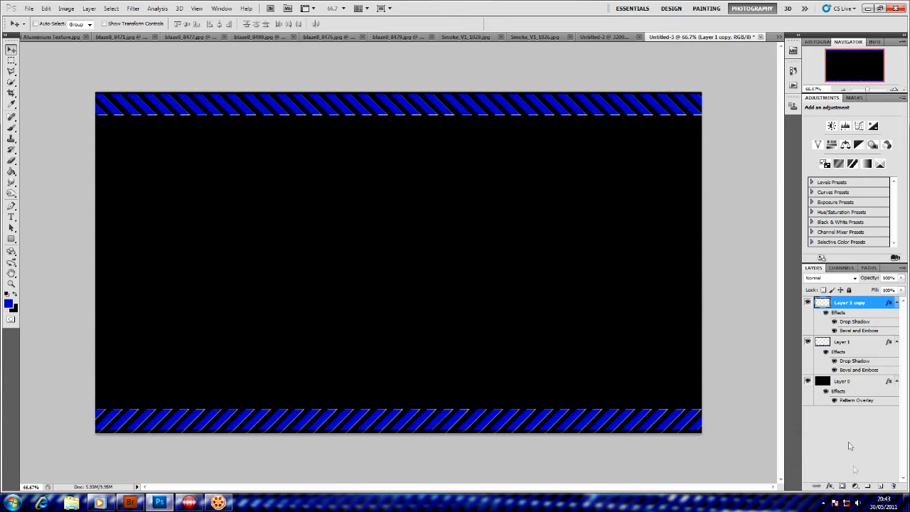
Create a new layer group named "Borders ANd Background".
click(867, 486)
double_click(846, 303)
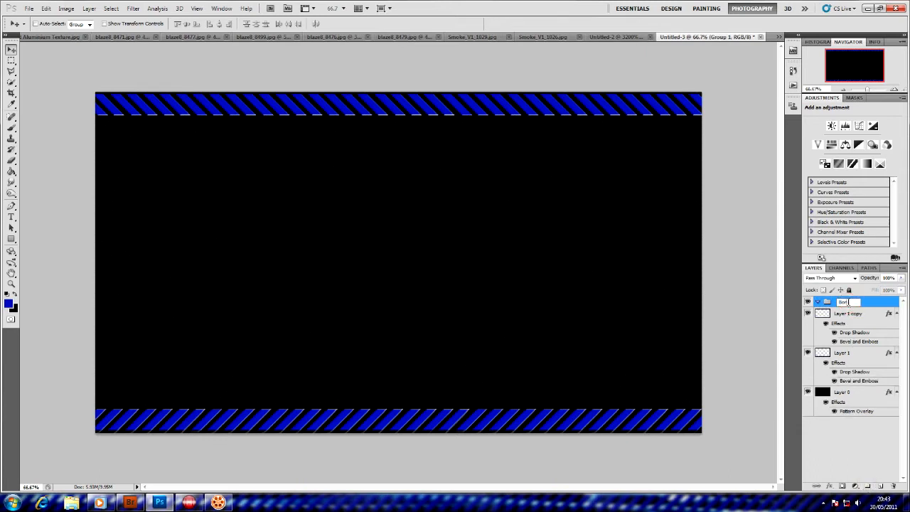
text(Borders ANd Background)
key(Return)
Move both stripe layers and the background layer into the "Borders ANd Background" group and collapse it.
click(827, 314)
shift+click(847, 392)
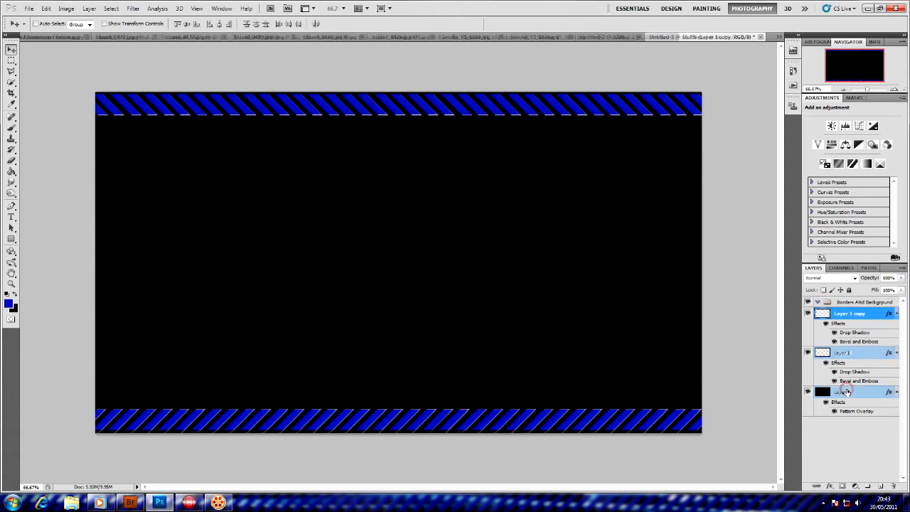
drag(850, 324, 850, 305)
click(818, 301)
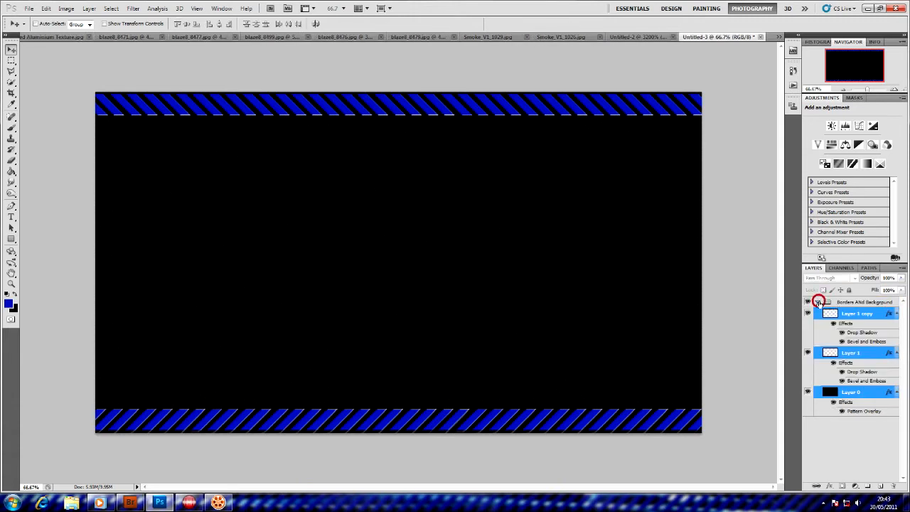
Add a new layer above the group and place the number 7 on it as white bold 72 pt Consolas text.
click(880, 486)
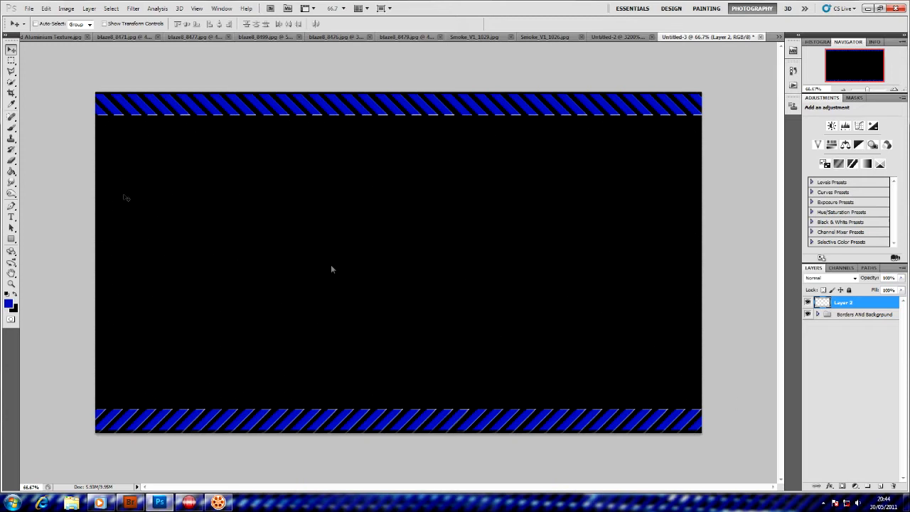
click(11, 216)
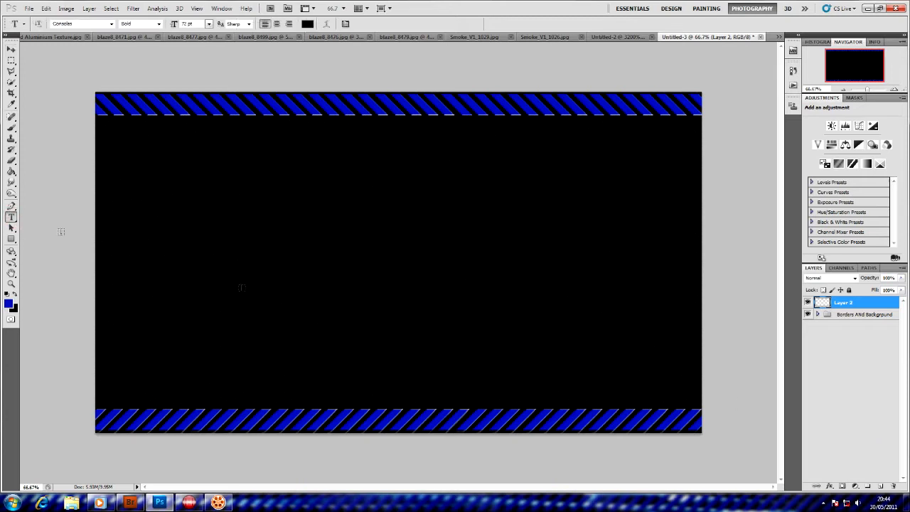
click(565, 356)
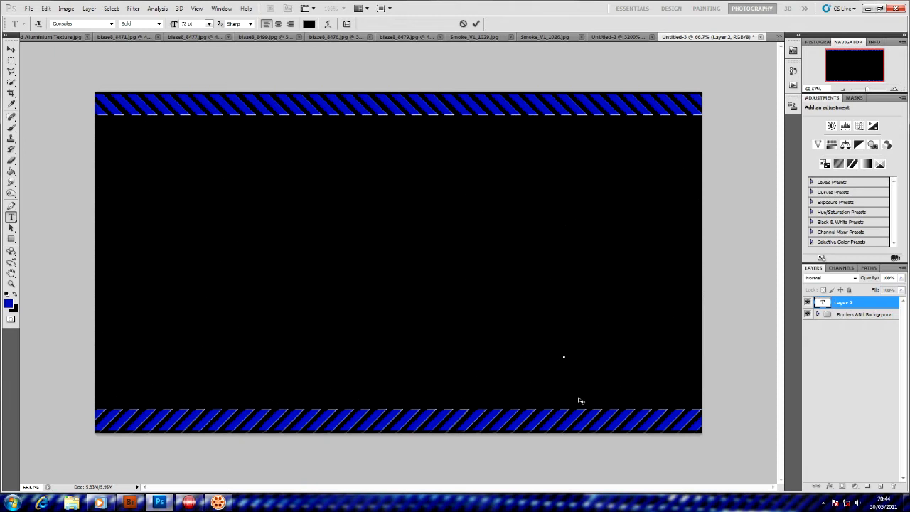
text(B)
key(BackSpace)
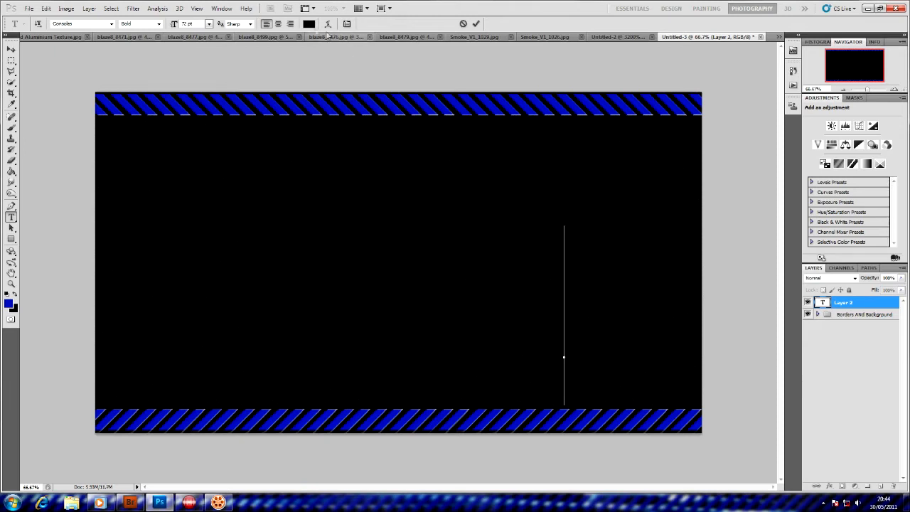
click(308, 23)
drag(472, 241, 430, 201)
click(646, 193)
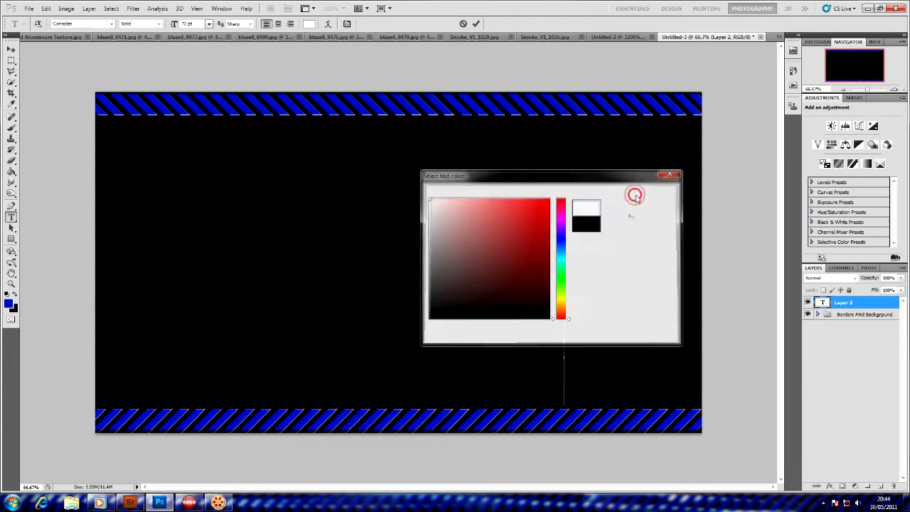
text(7)
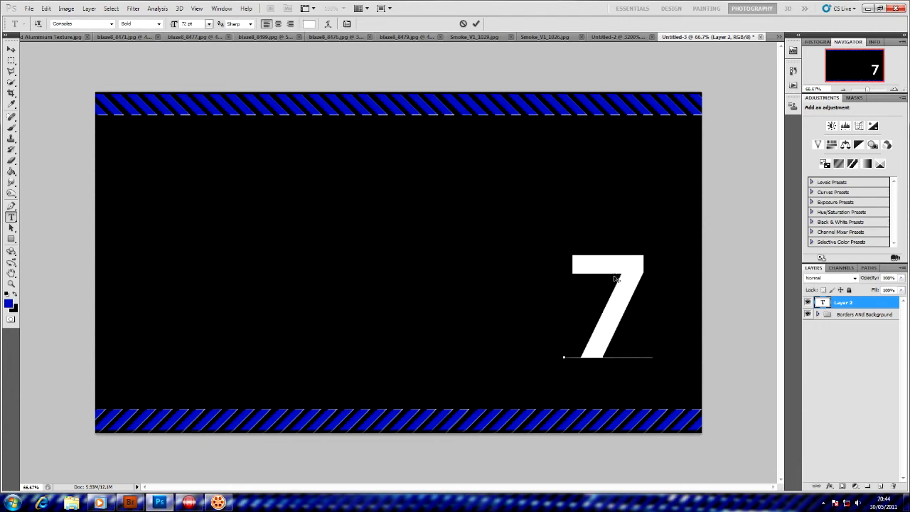
Move the 7 into the canvas's lower-right corner, just above the stripe row.
click(12, 48)
drag(599, 291, 636, 325)
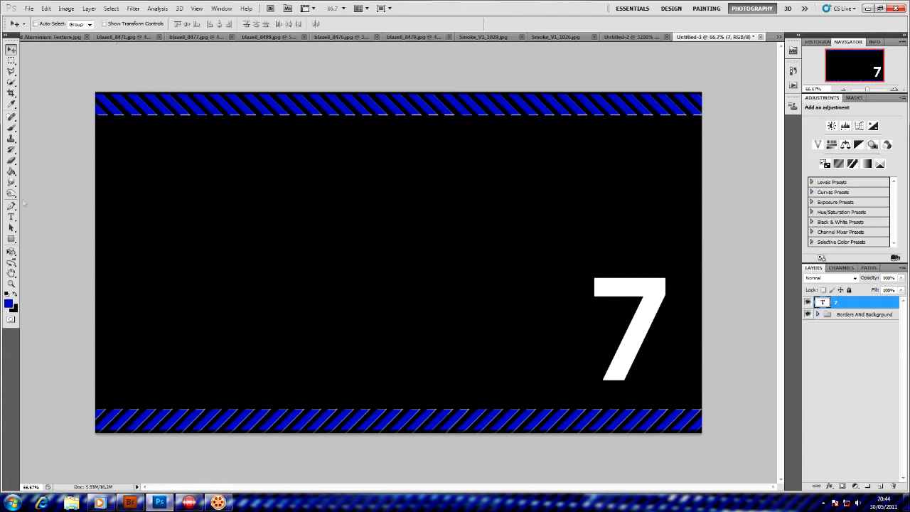
double_click(822, 303)
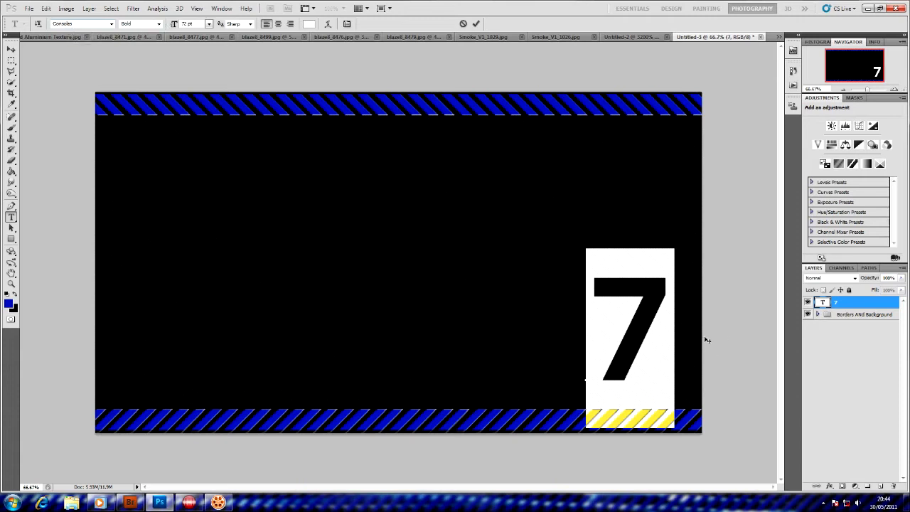
click(849, 302)
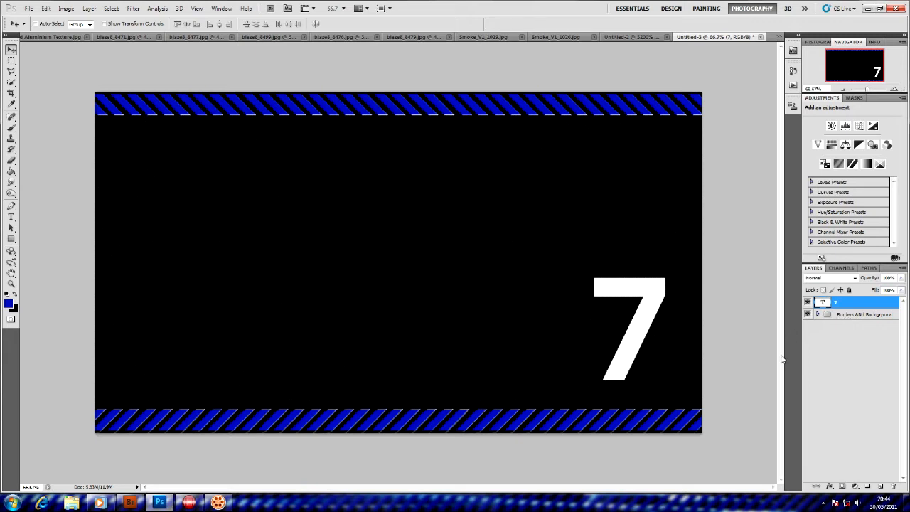
Give the 7 a drop shadow and a smooth inner bevel with 399% depth, and adjust the bevel's size.
click(831, 488)
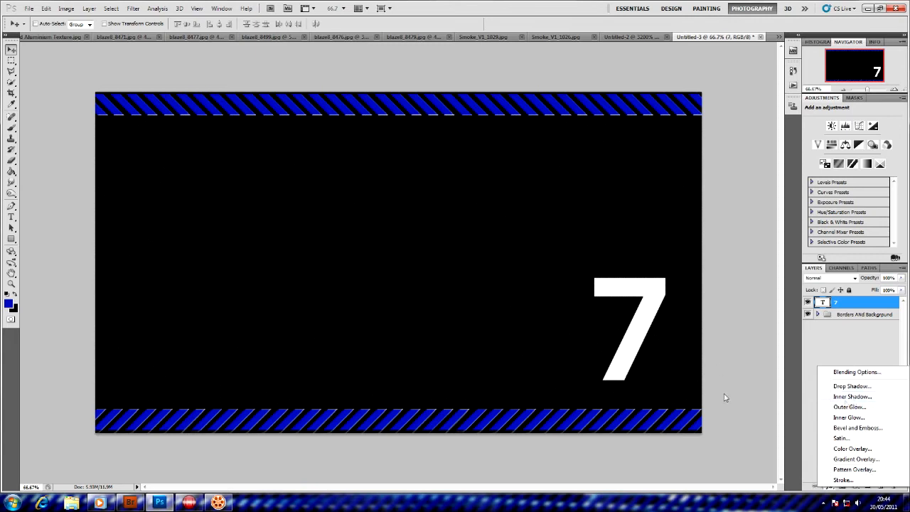
click(856, 388)
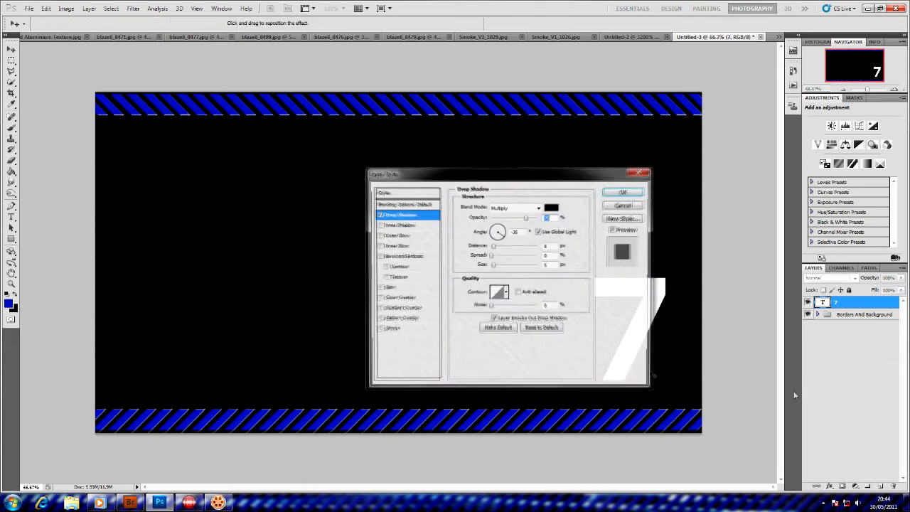
drag(572, 183, 472, 185)
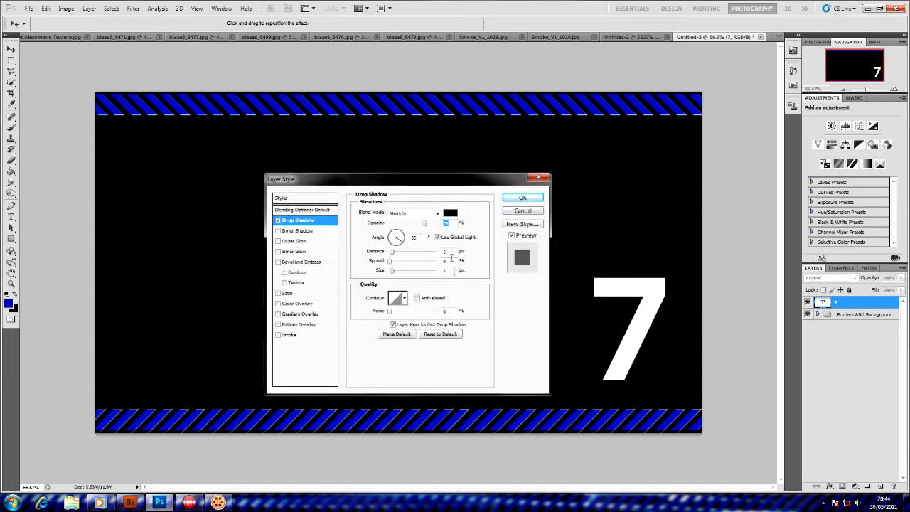
click(296, 262)
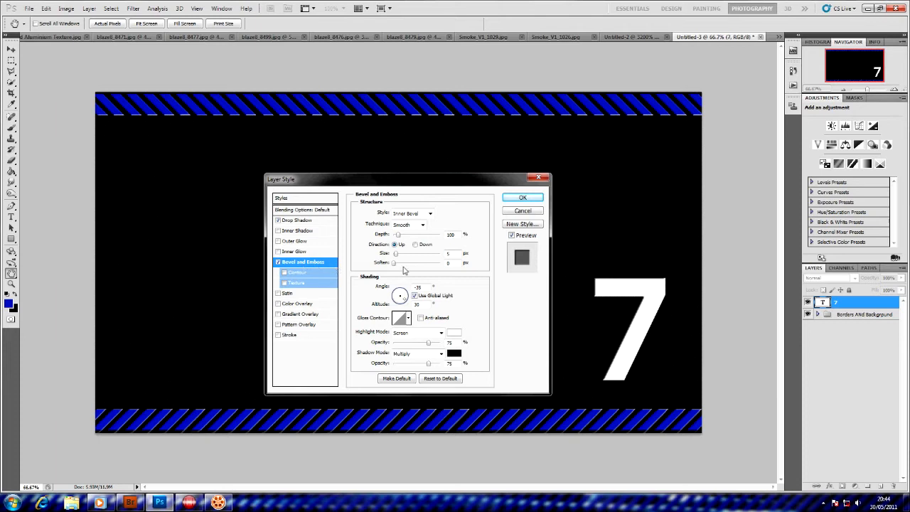
drag(398, 237, 414, 241)
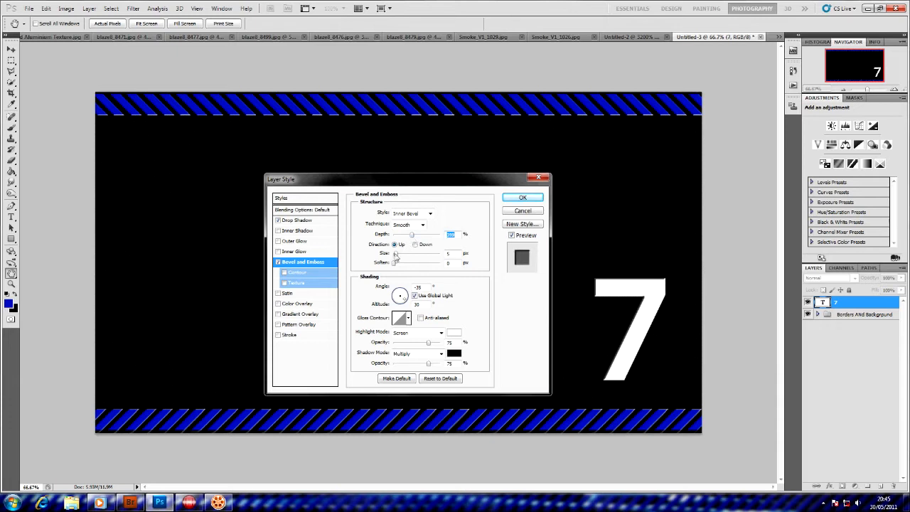
drag(397, 260, 397, 258)
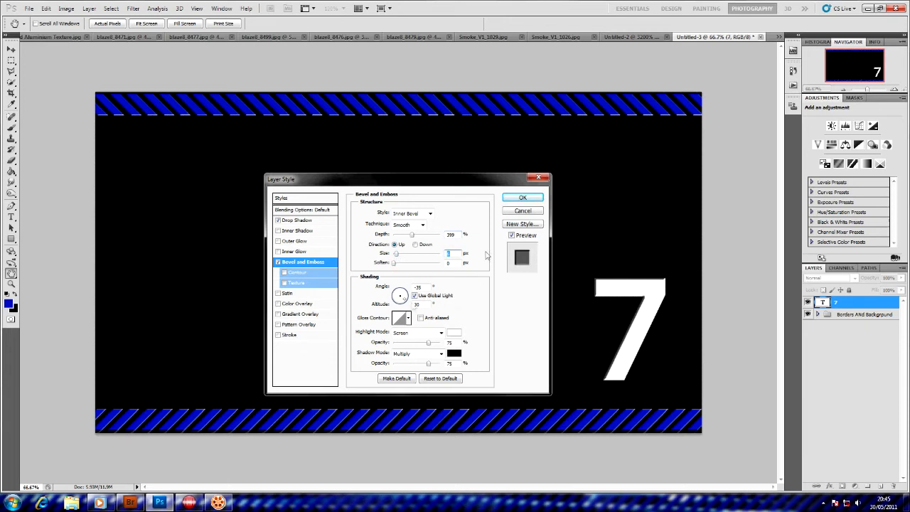
Add a gradient overlay to the 7, running from black to white and back to black at the 100% location.
click(301, 315)
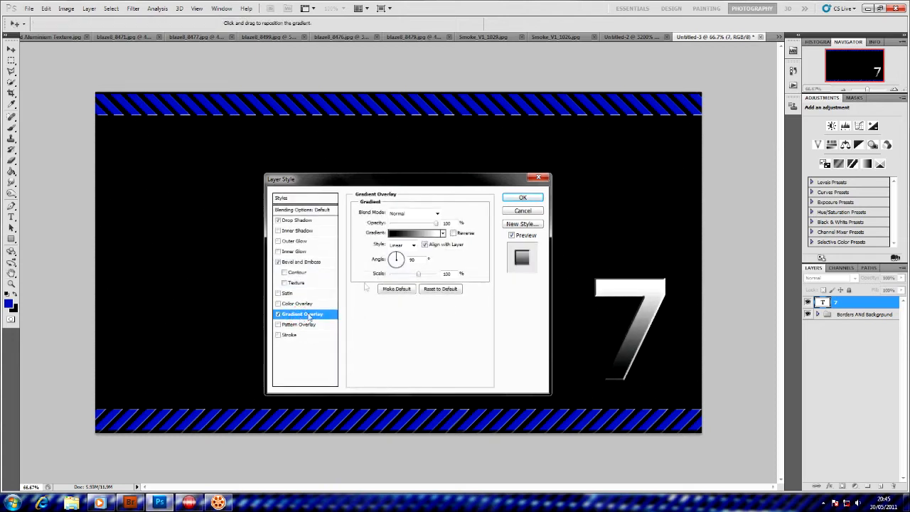
click(440, 233)
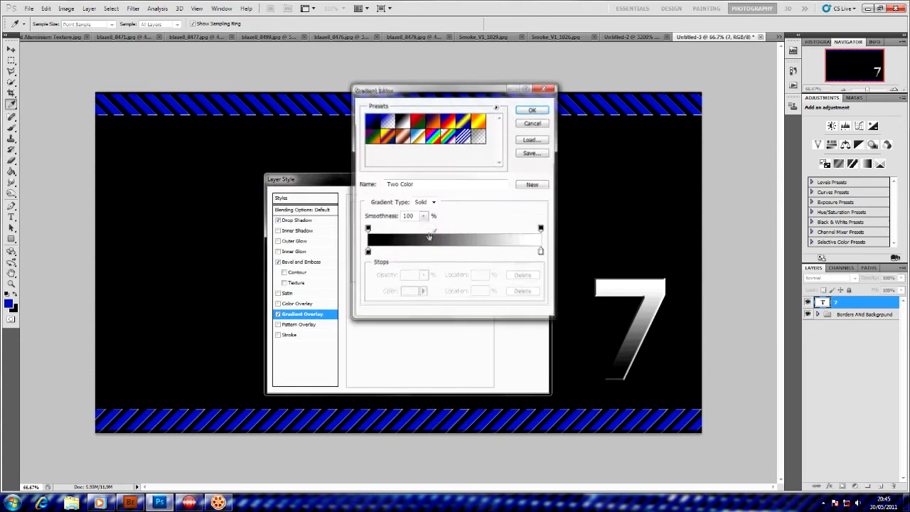
drag(541, 252, 509, 251)
click(541, 253)
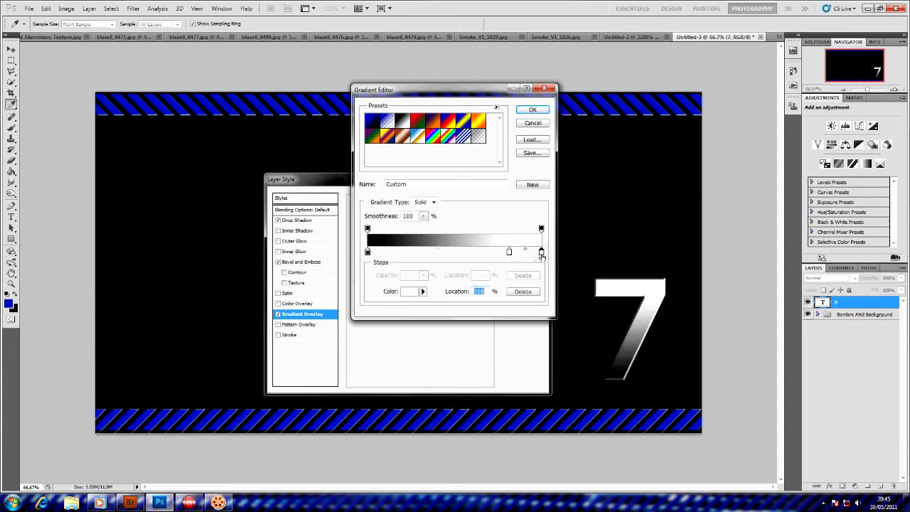
double_click(542, 252)
click(636, 193)
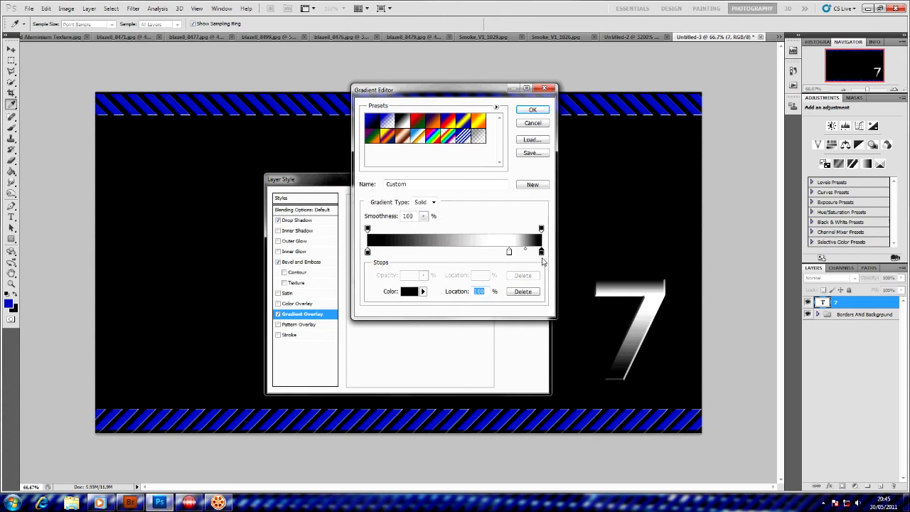
click(534, 111)
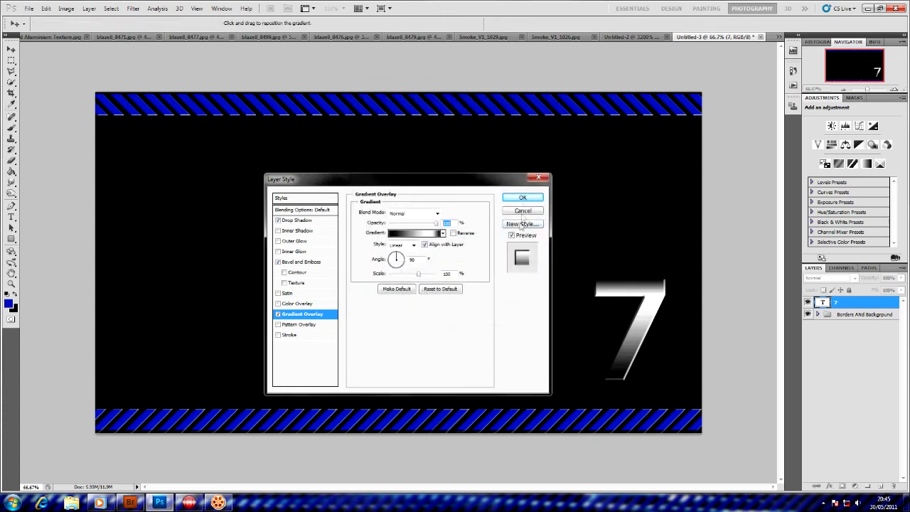
click(524, 199)
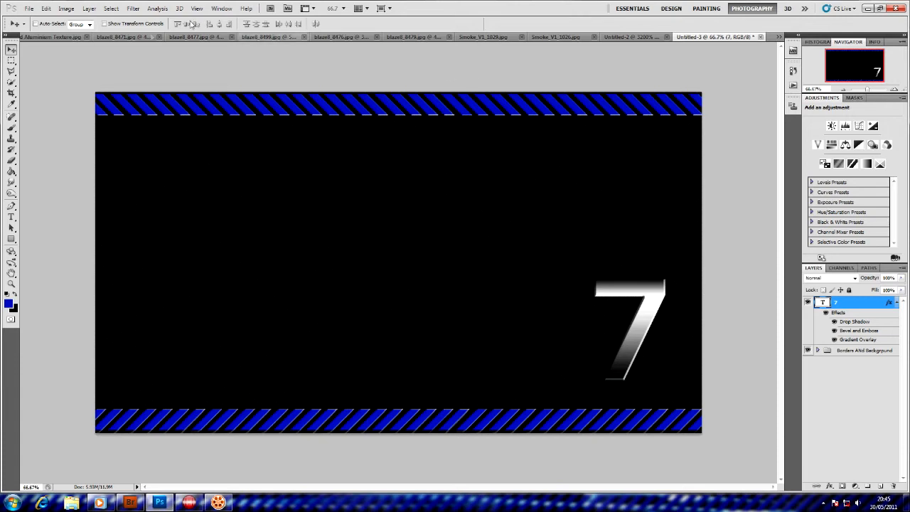
Copy the brushed aluminium texture into the Untitled-3 design and position it so it covers the 7.
click(61, 36)
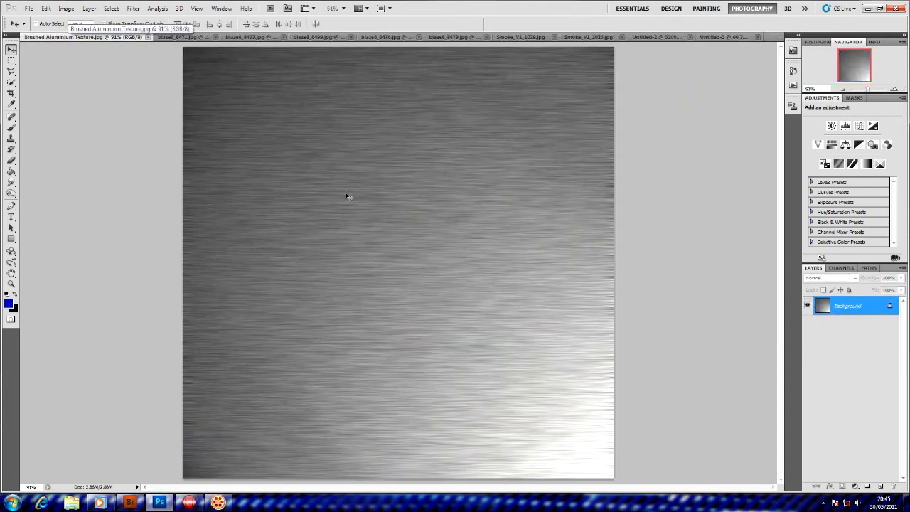
click(670, 38)
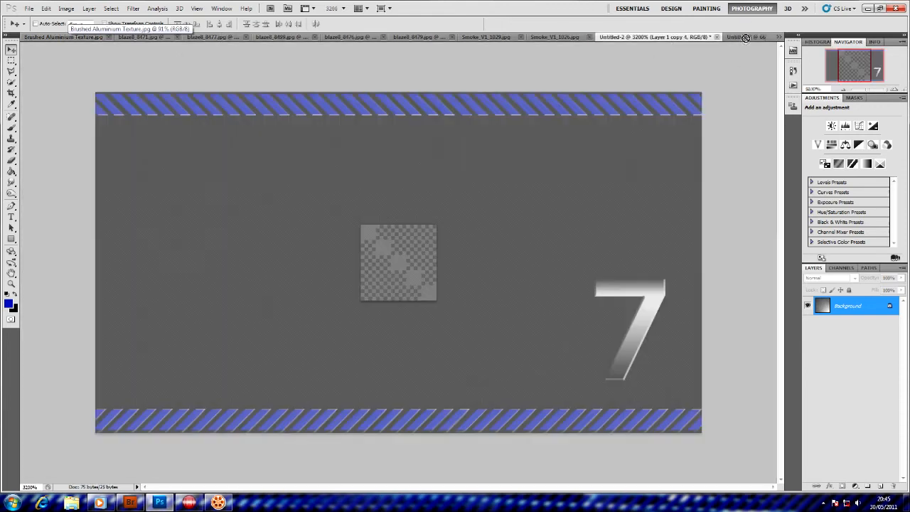
mouse_move(745, 37)
mouse_down()
mouse_move(625, 170)
mouse_move(597, 245)
mouse_move(484, 234)
mouse_move(499, 220)
mouse_up()
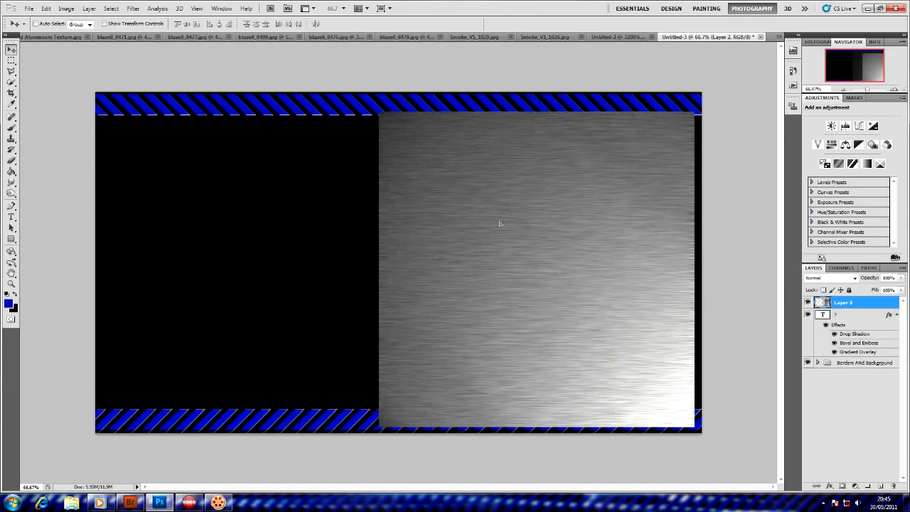
key(ctrl+t)
drag(587, 242, 604, 285)
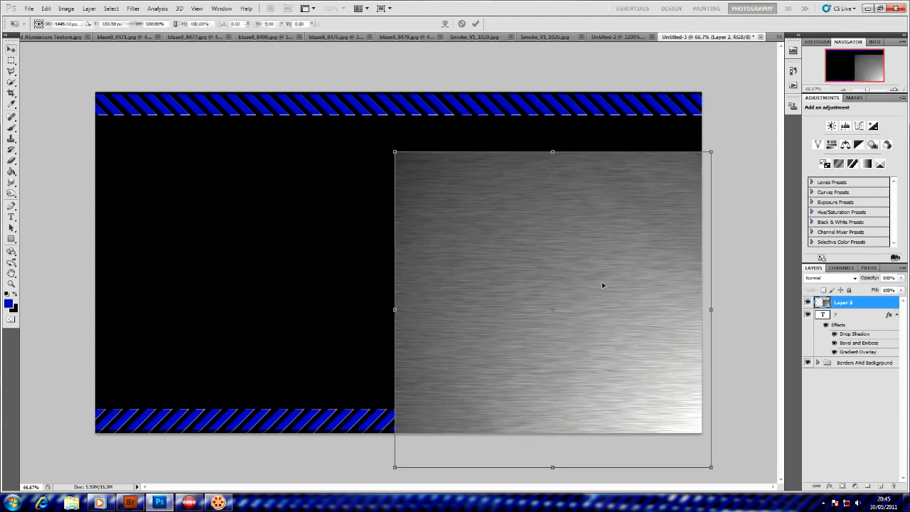
key(Return)
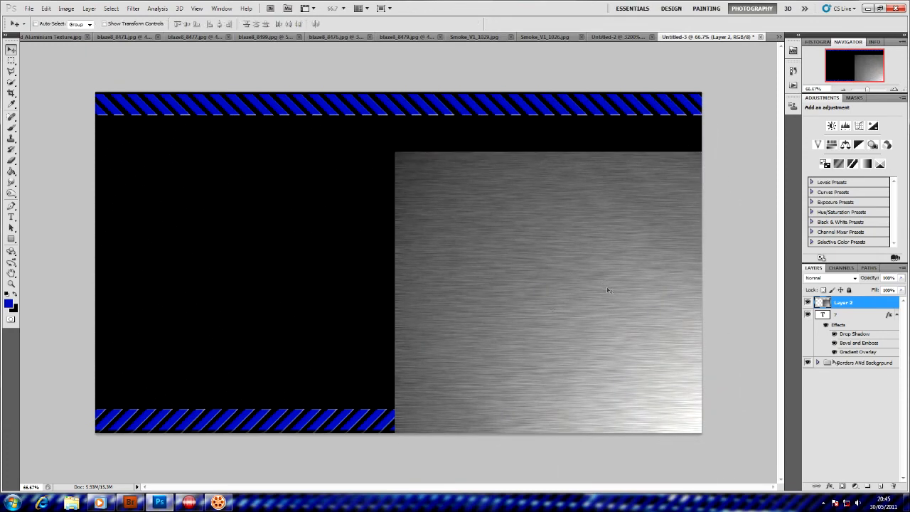
Mask the aluminium layer to the shape of the 7, then blend it with Multiply at slightly reduced opacity.
ctrl+click(823, 318)
click(841, 486)
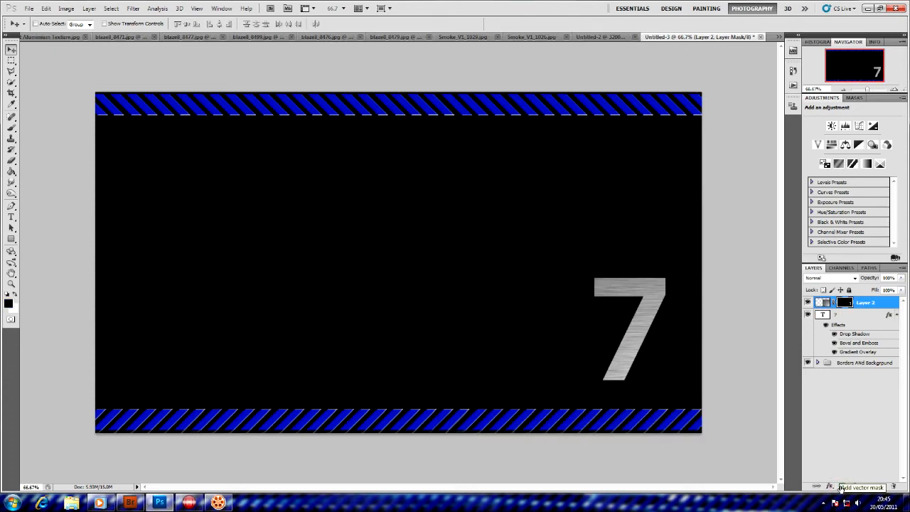
click(854, 278)
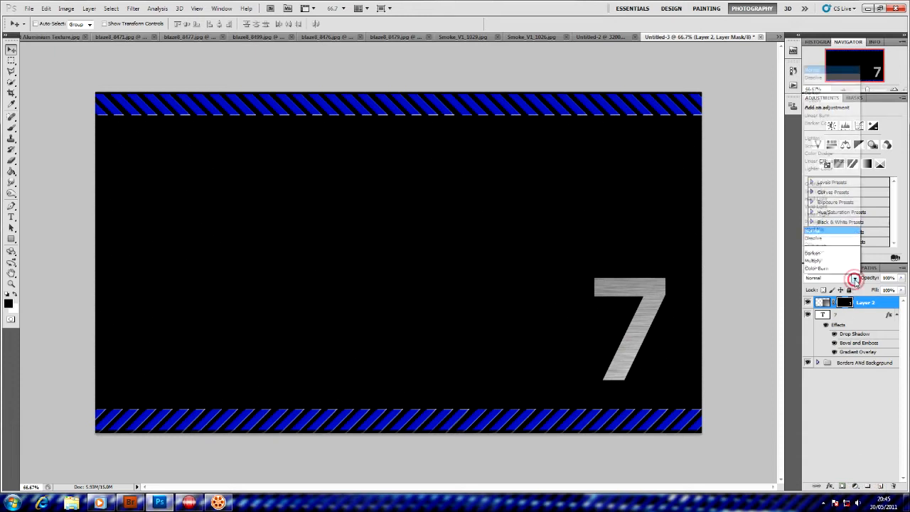
click(817, 64)
drag(873, 278, 869, 277)
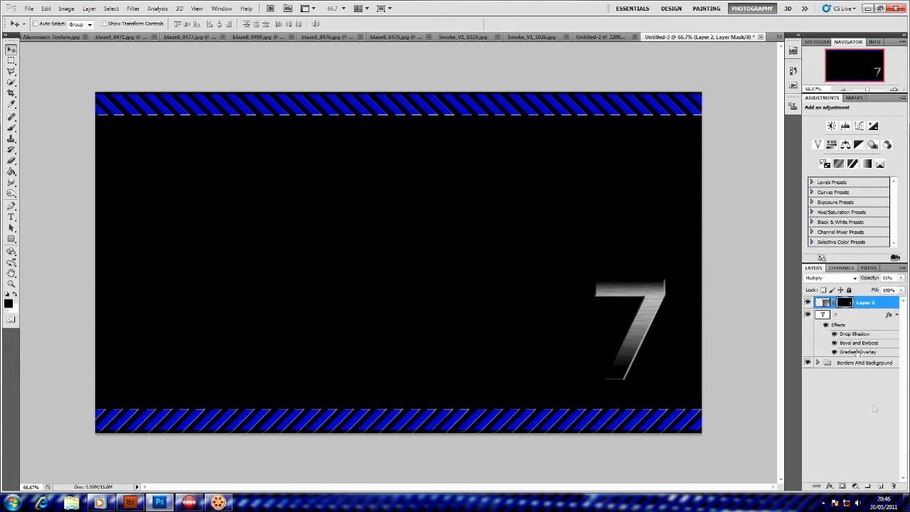
Look through the open flame and smoke images for one suited to the 7.
click(511, 39)
click(361, 37)
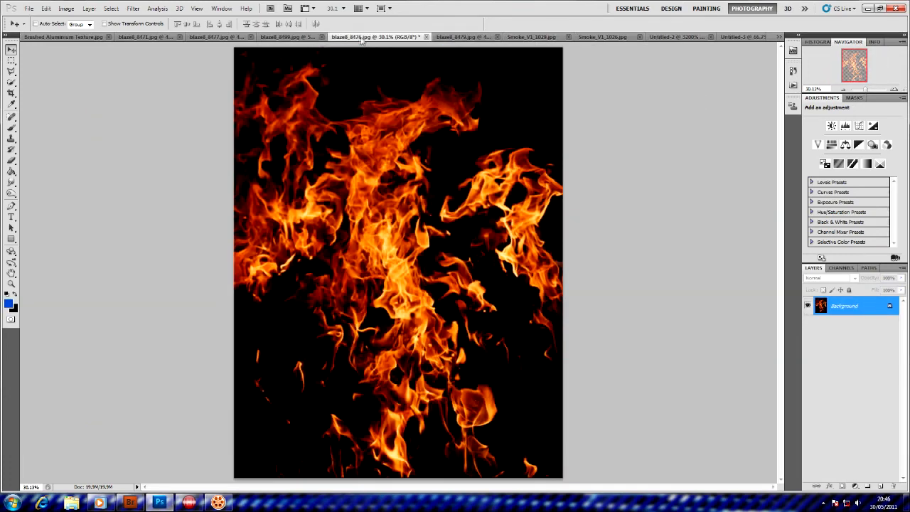
click(291, 38)
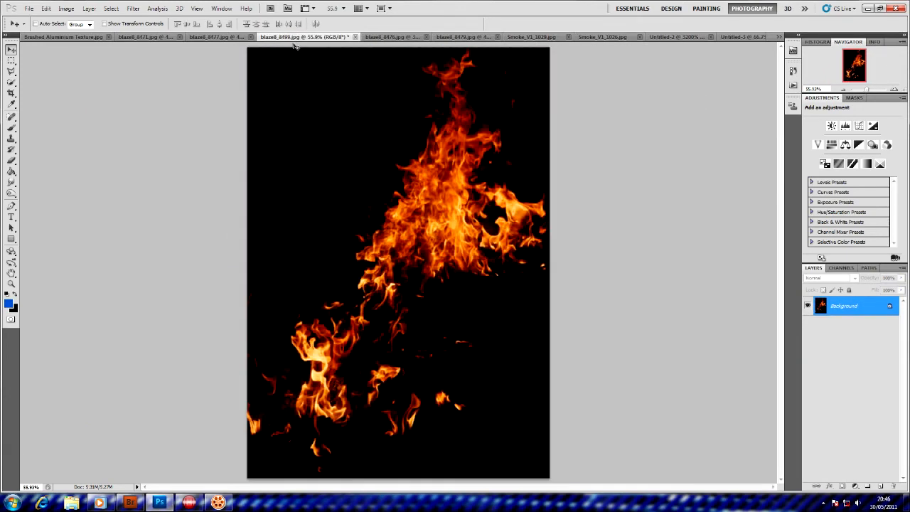
click(216, 37)
click(149, 38)
click(507, 36)
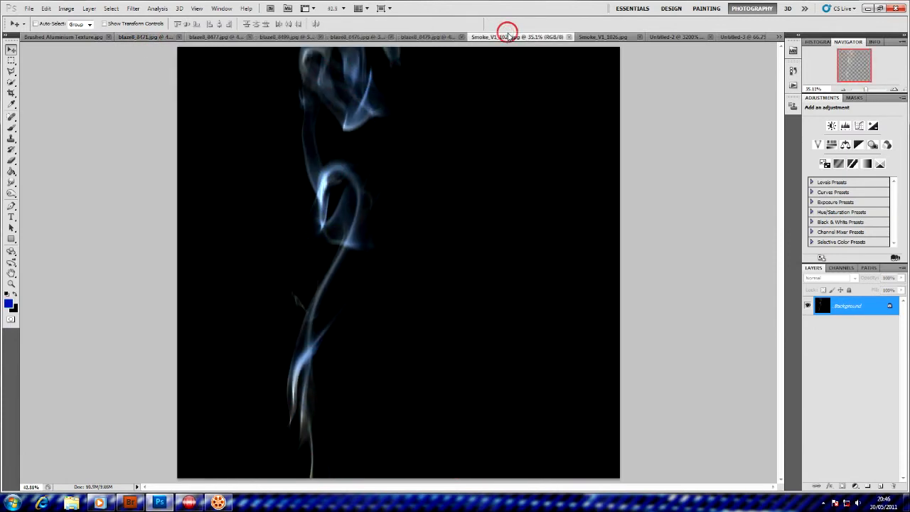
click(624, 37)
Copy the flame image blaze8_8479.jpg into the Untitled-3 design as a new layer.
click(444, 36)
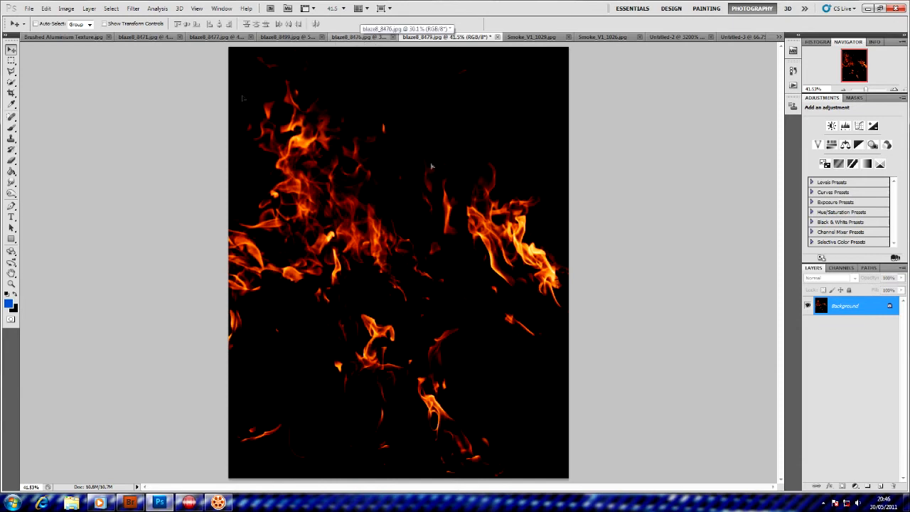
click(738, 37)
drag(639, 209, 578, 226)
Scale the flame layer down to about 32% width and 30% height and place it over the 7's area.
key(ctrl+t)
key(ctrl+0)
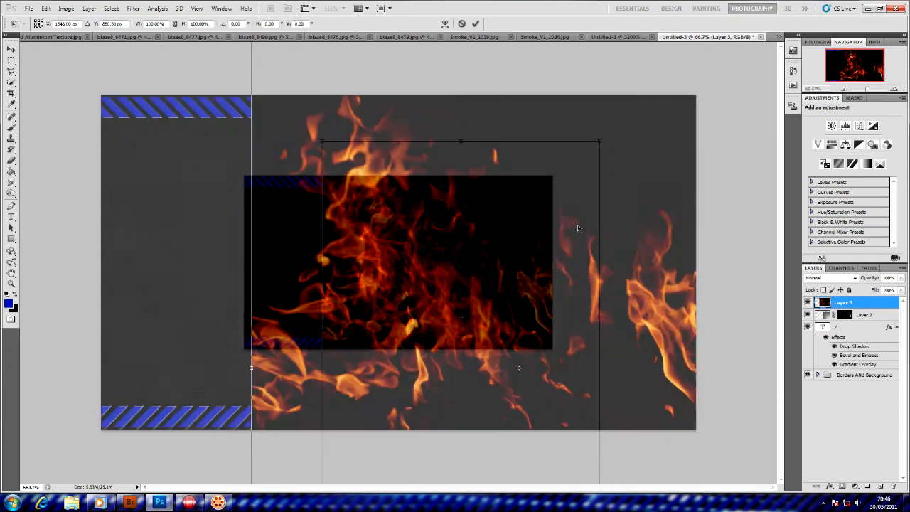
drag(581, 473, 458, 474)
drag(567, 401, 571, 408)
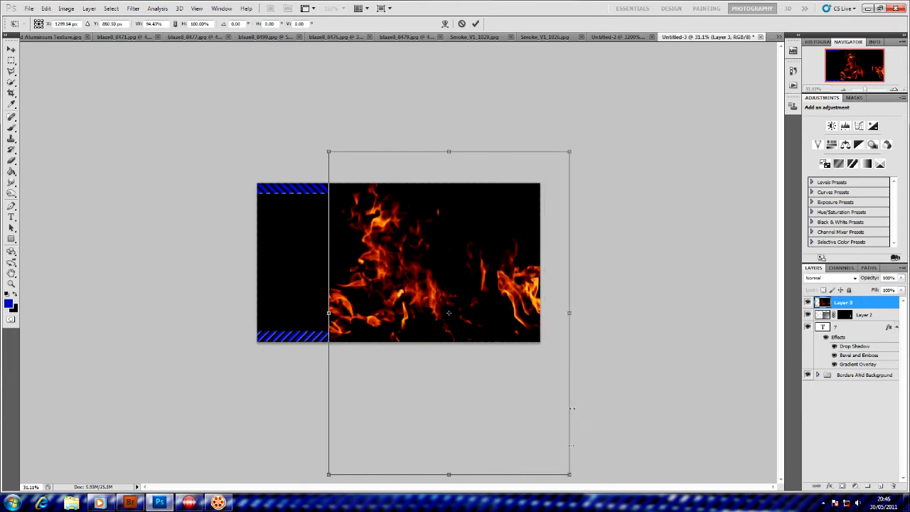
drag(572, 475, 451, 270)
drag(401, 244, 484, 288)
drag(410, 192, 430, 230)
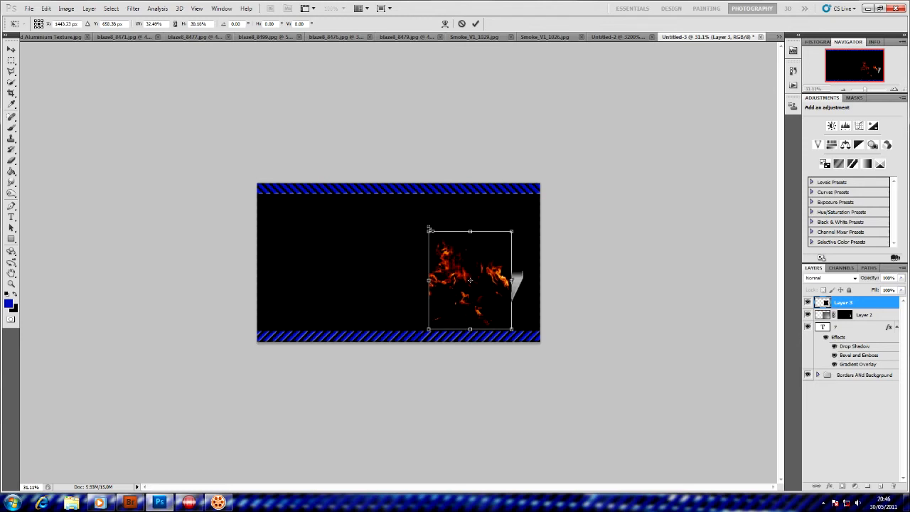
key(Return)
key(ctrl+0)
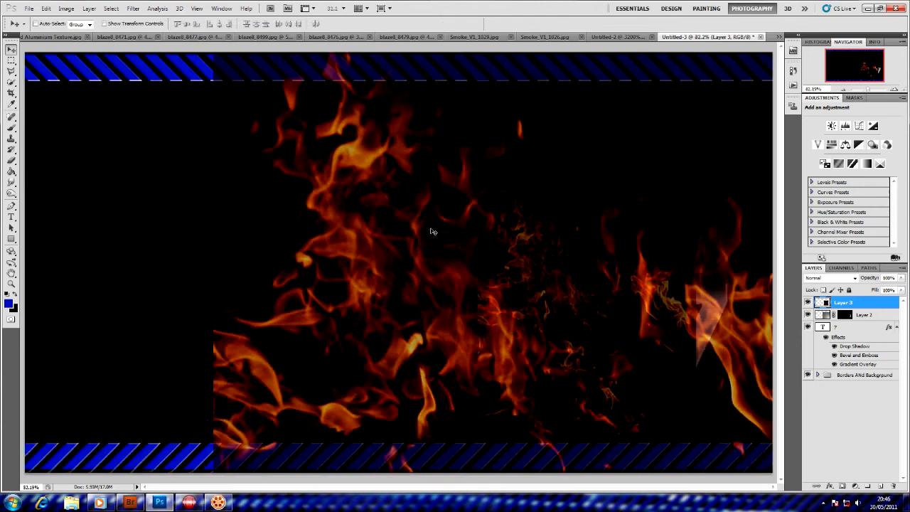
Move the flame layer over the upper part of the 7 and shrink it a little more.
drag(546, 314, 589, 303)
key(ctrl+t)
drag(740, 413, 706, 343)
key(Return)
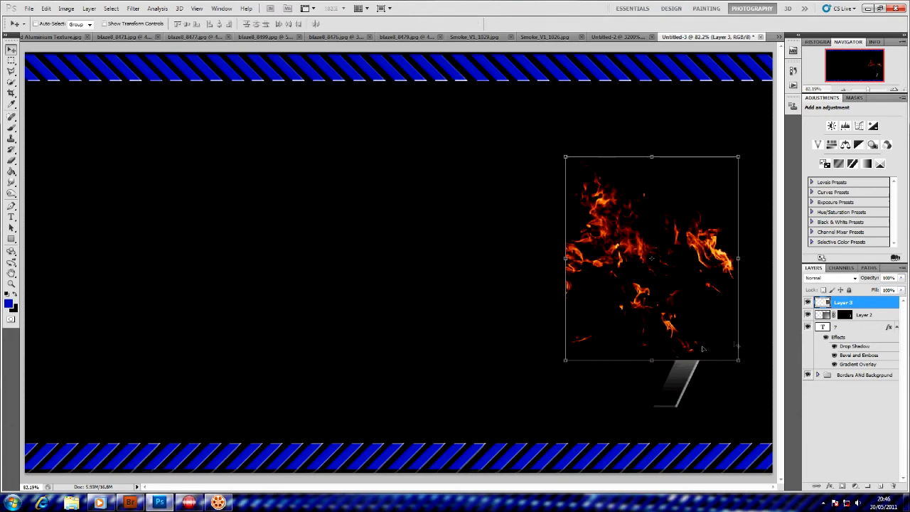
Set the flame layer's blend mode to Screen and shift it so the flames rise from the top of the 7.
click(840, 278)
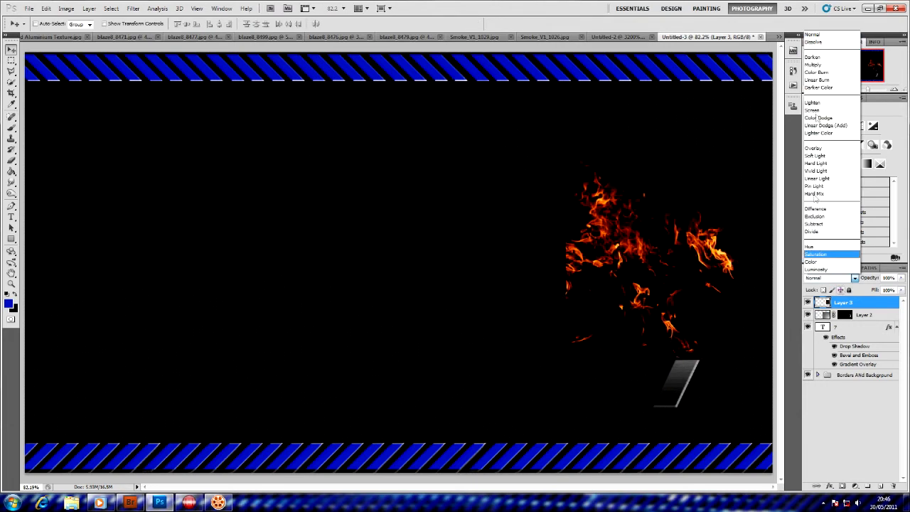
click(832, 116)
drag(667, 267, 693, 284)
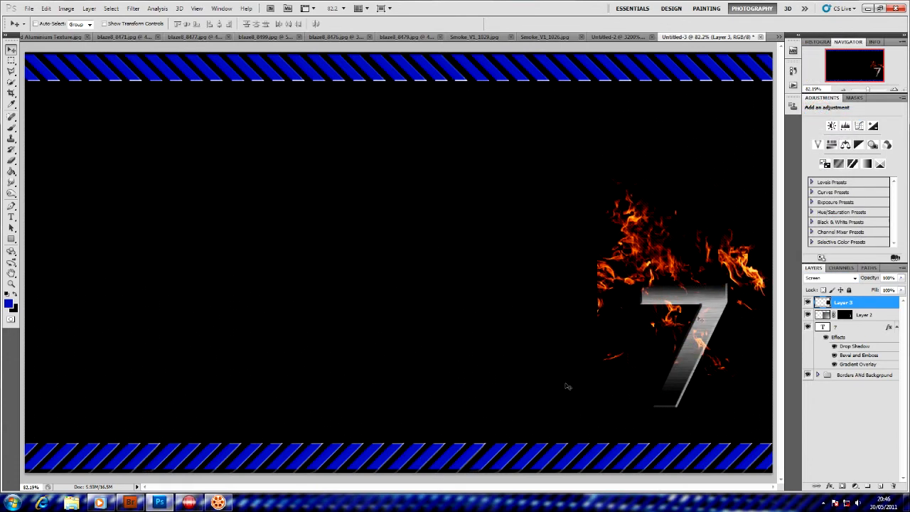
drag(697, 285, 702, 289)
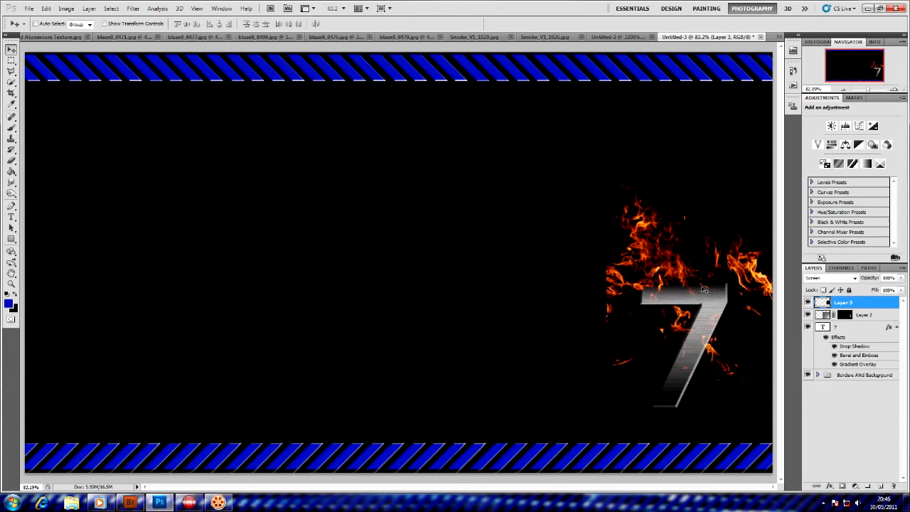
Warp the flame layer so the flames bend inward around the 7.
key(ctrl+t)
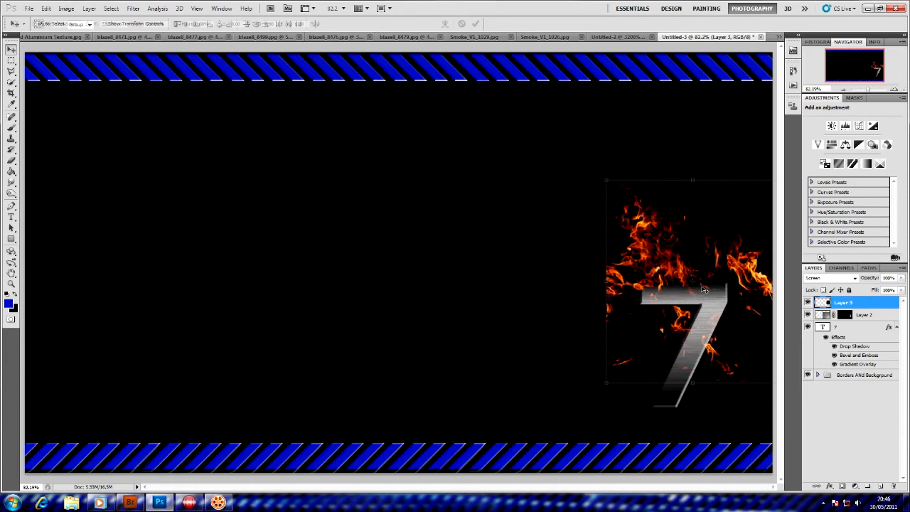
right_click(703, 289)
click(728, 364)
mouse_move(674, 255)
mouse_down()
mouse_move(695, 267)
mouse_move(686, 256)
mouse_up()
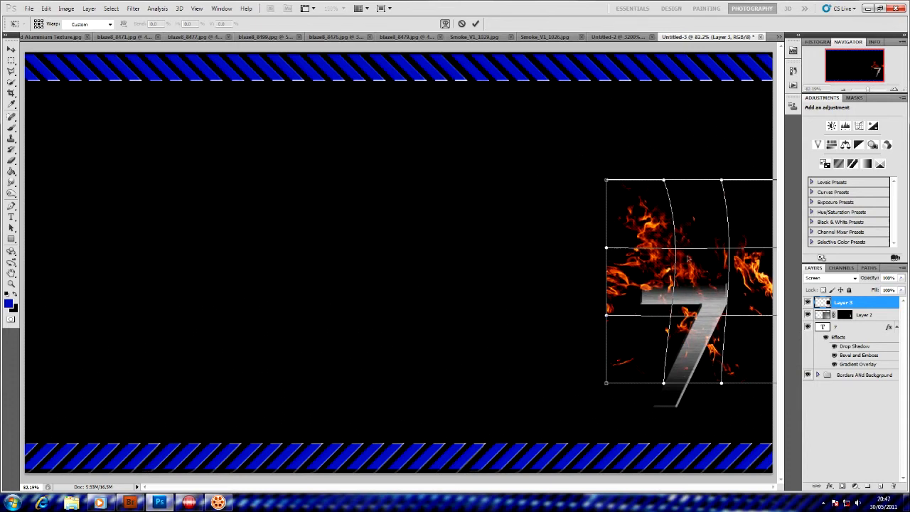
drag(722, 383, 685, 360)
mouse_move(769, 305)
mouse_down()
mouse_move(755, 307)
mouse_move(765, 318)
mouse_up()
drag(607, 316, 623, 321)
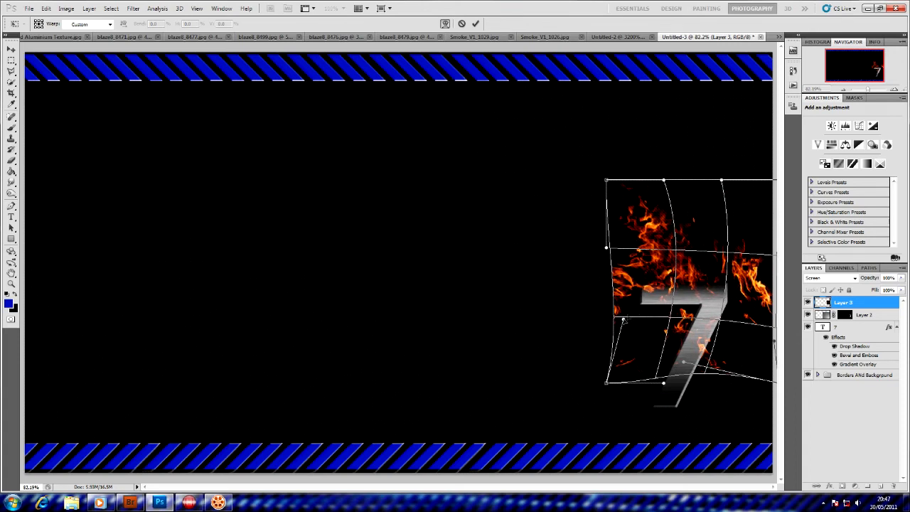
key(Return)
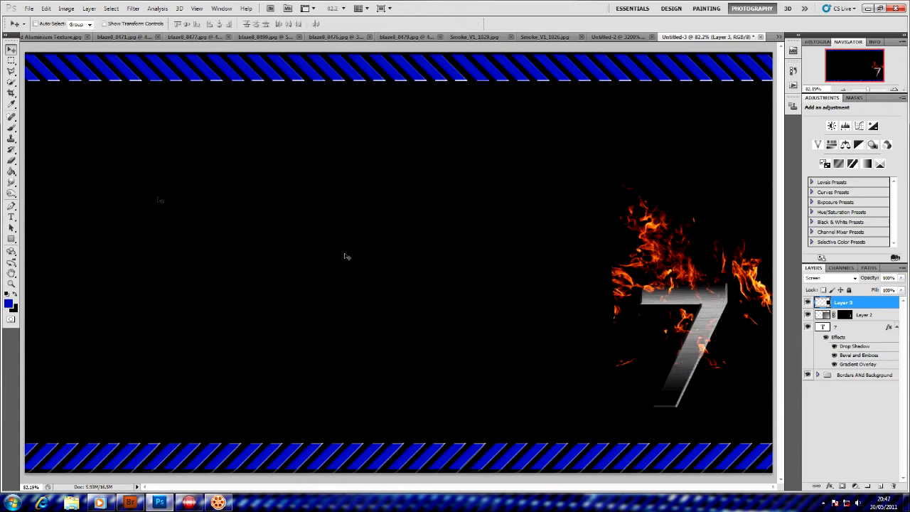
Add a layer mask to the flame layer and brush out the stray flames beside and below the 7's top bar in black.
click(842, 486)
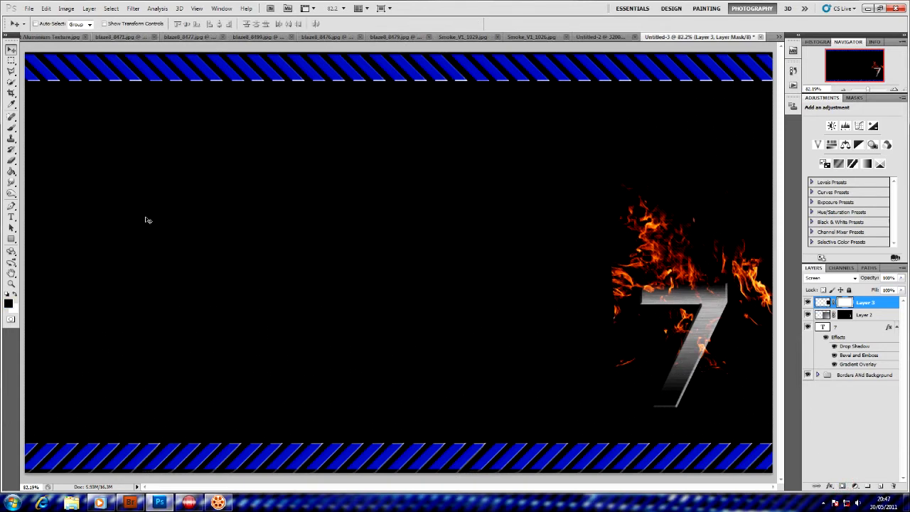
click(11, 128)
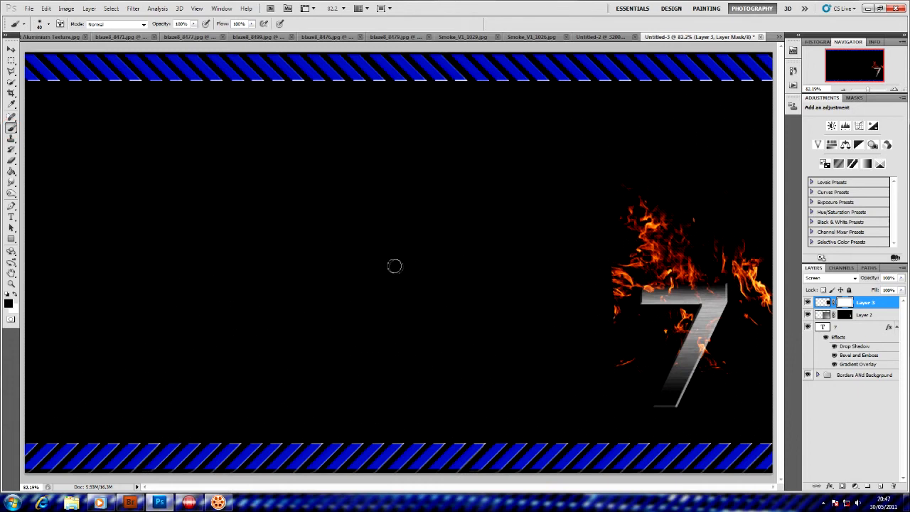
mouse_move(644, 369)
mouse_down()
mouse_move(609, 360)
mouse_move(620, 320)
mouse_move(613, 274)
mouse_move(623, 292)
mouse_move(610, 286)
mouse_move(630, 316)
mouse_up()
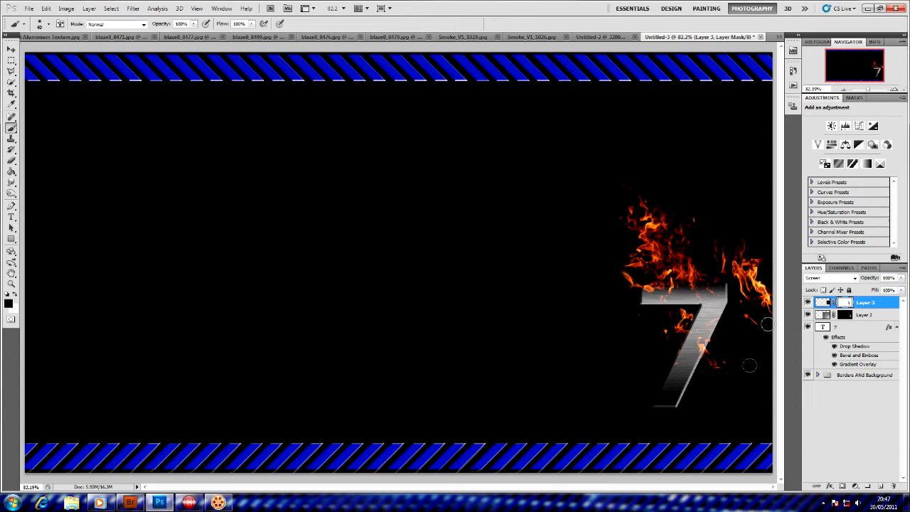
mouse_move(743, 327)
mouse_down()
mouse_move(775, 305)
mouse_move(764, 297)
mouse_move(768, 268)
mouse_move(764, 311)
mouse_move(741, 259)
mouse_move(738, 271)
mouse_move(750, 239)
mouse_move(744, 262)
mouse_move(767, 266)
mouse_up()
mouse_move(718, 379)
mouse_down()
mouse_move(712, 339)
mouse_move(735, 362)
mouse_up()
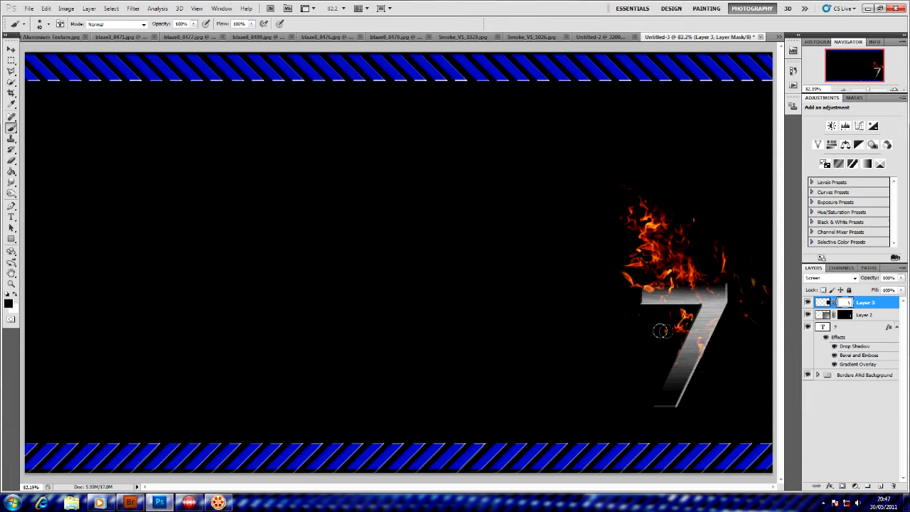
mouse_move(642, 320)
mouse_down()
mouse_move(674, 339)
mouse_move(681, 327)
mouse_move(688, 354)
mouse_move(716, 337)
mouse_up()
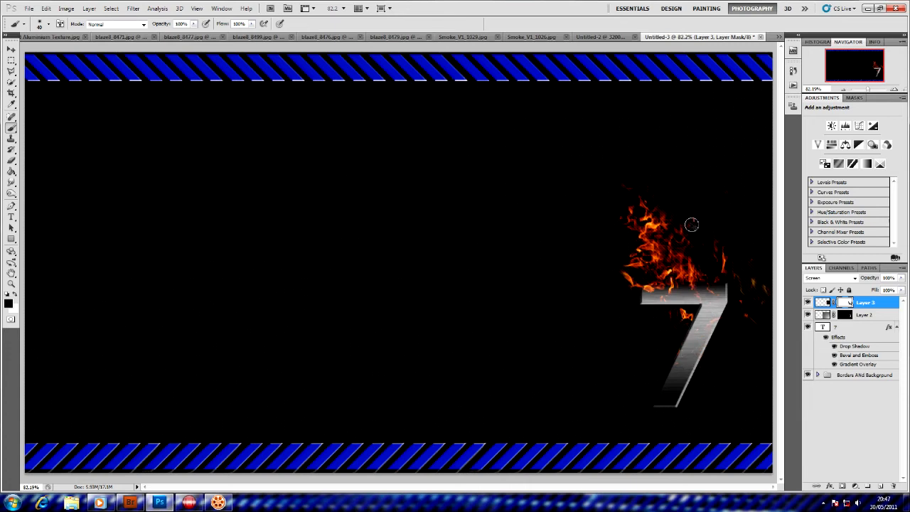
Scale the masked flame layer to 93.24% height and 95.61% width over the top of the 7.
key(ctrl+t)
drag(689, 178, 692, 193)
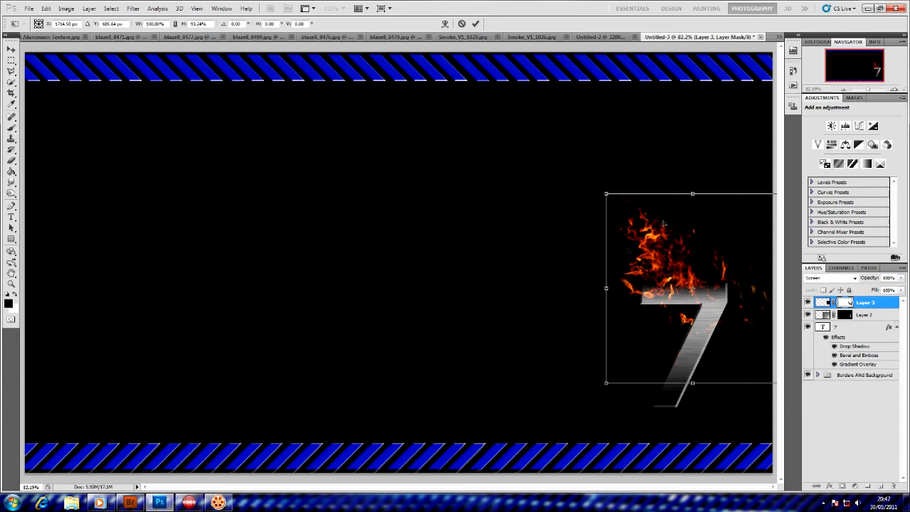
drag(610, 289, 618, 283)
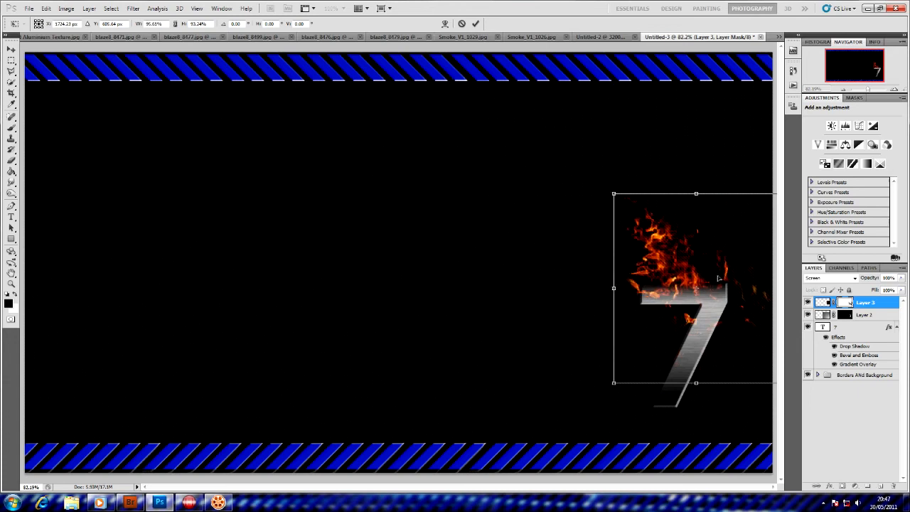
key(Return)
key(b)
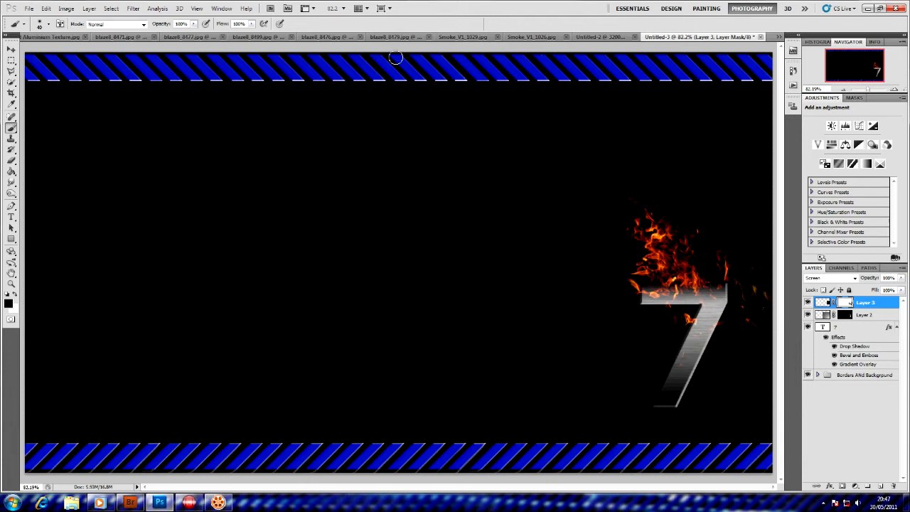
Copy the flame image from blaze8_8499.jpg into the Untitled-3 design as a new layer.
click(325, 36)
click(276, 37)
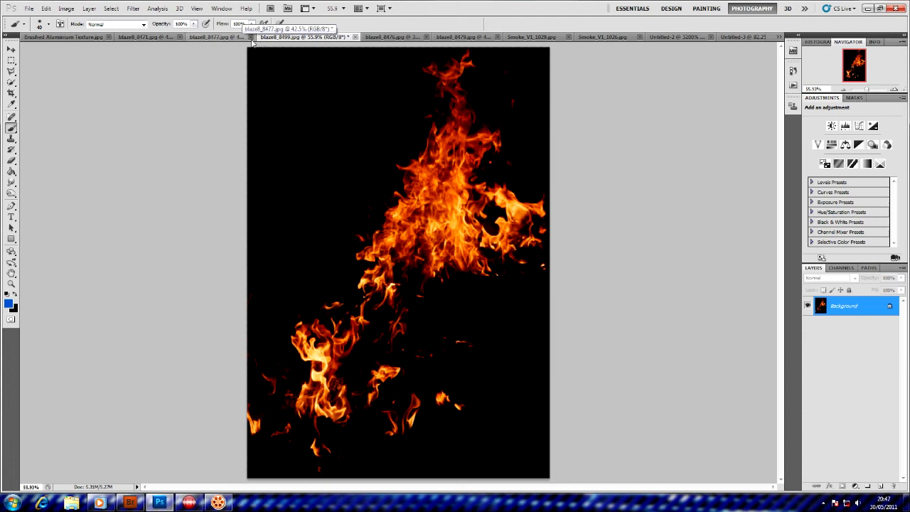
click(11, 49)
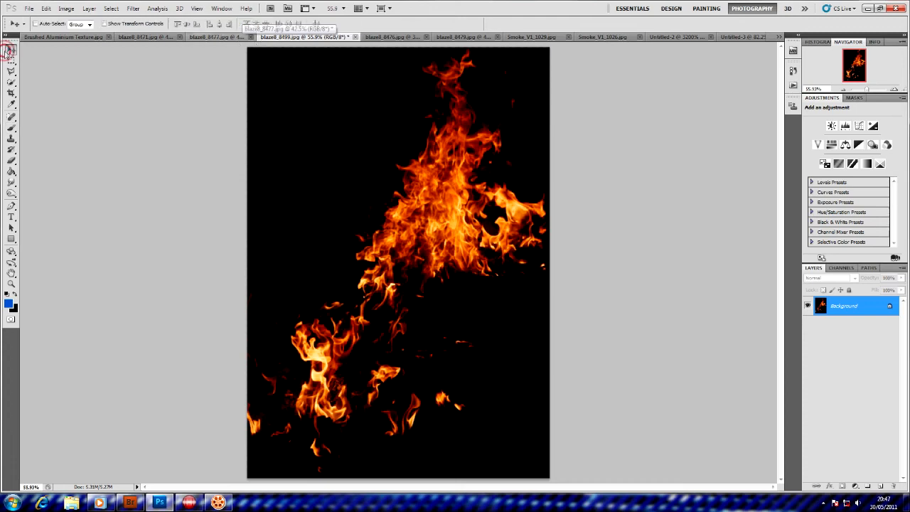
drag(741, 38, 622, 194)
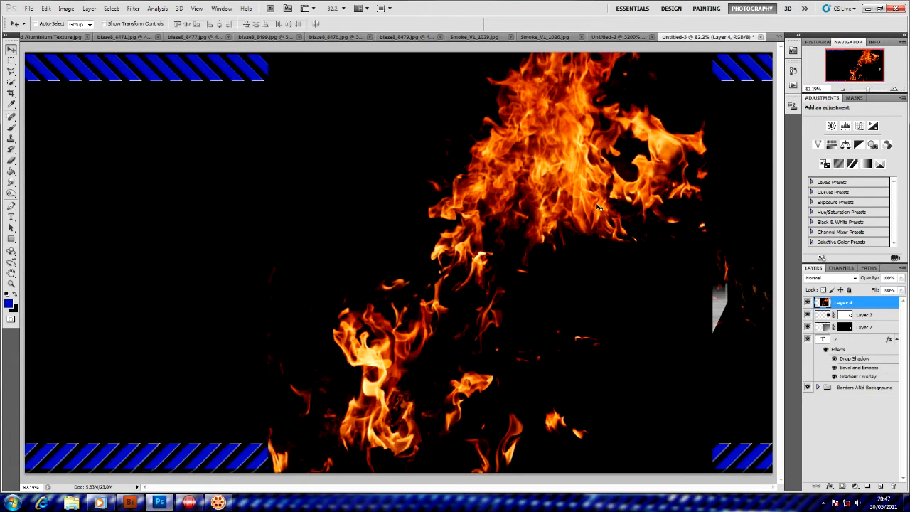
Shrink the new flame layer to a fraction of its size and place it just left of the 7.
key(ctrl+t)
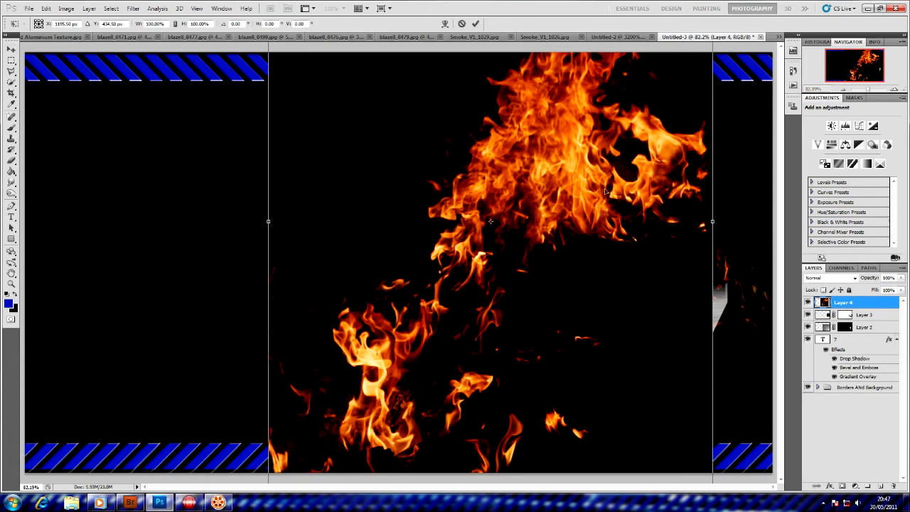
drag(603, 204, 587, 228)
key(ctrl+0)
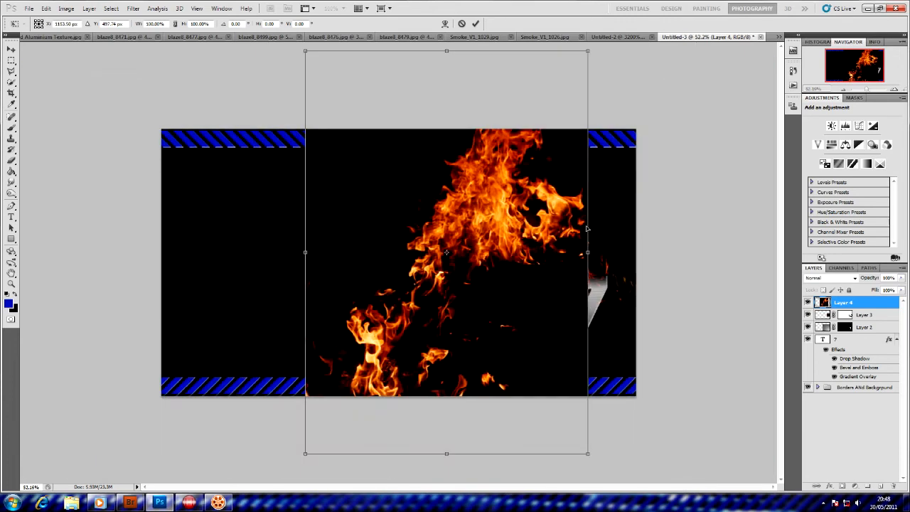
drag(584, 453, 394, 173)
drag(361, 144, 532, 307)
key(Return)
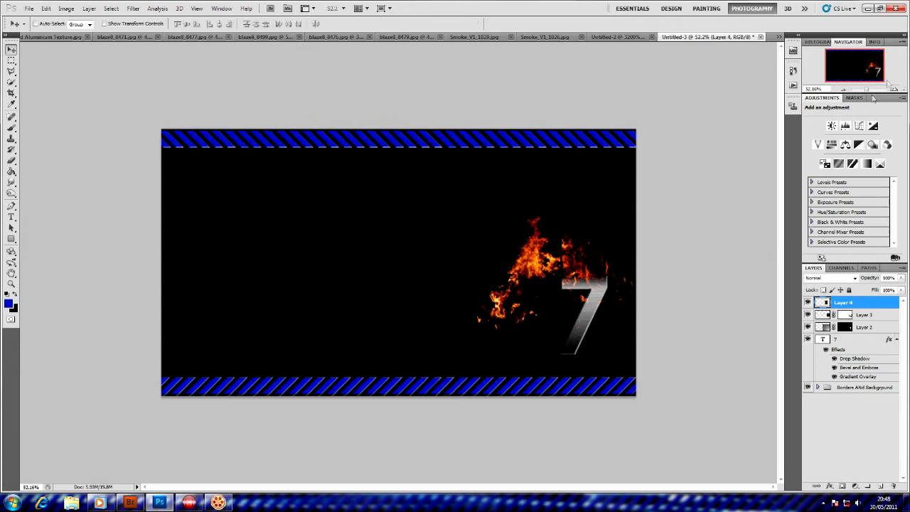
Set the new flame layer's blend mode to Screen and move its flames over the 7's upper right corner and stem.
click(894, 90)
click(894, 90)
click(845, 89)
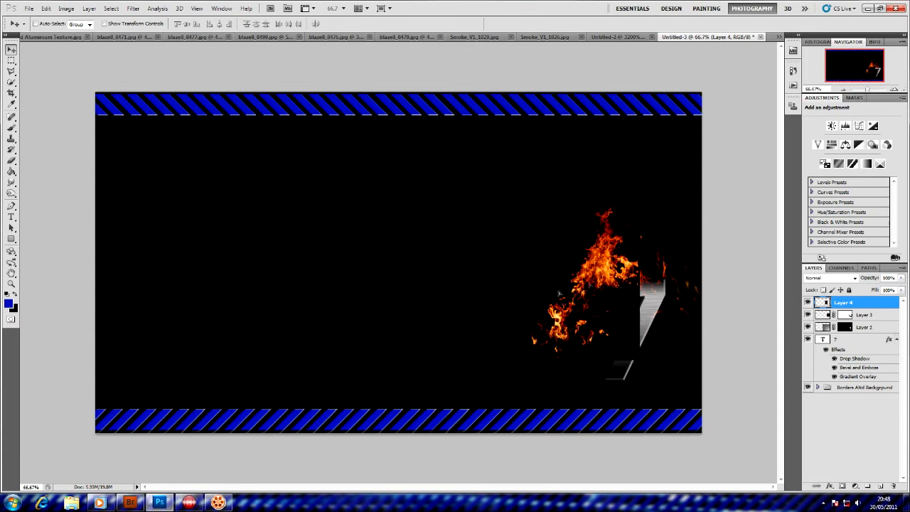
click(814, 283)
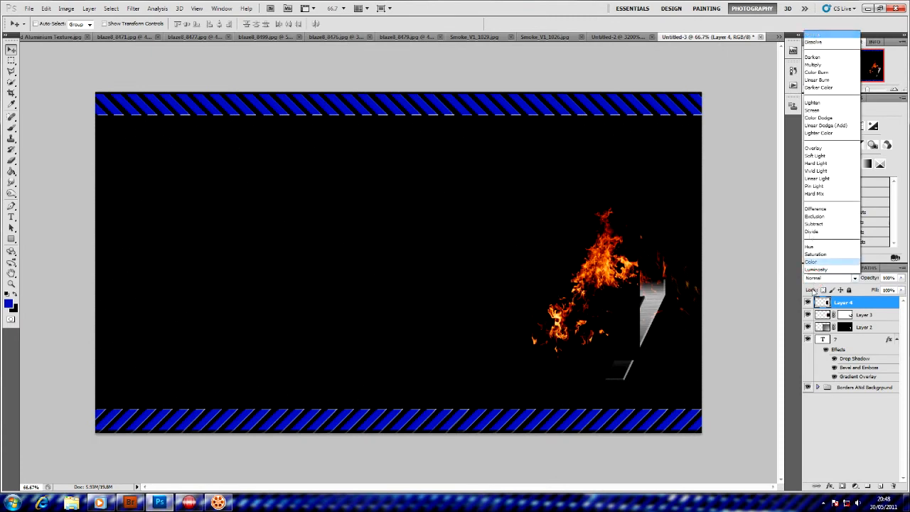
click(815, 108)
click(894, 91)
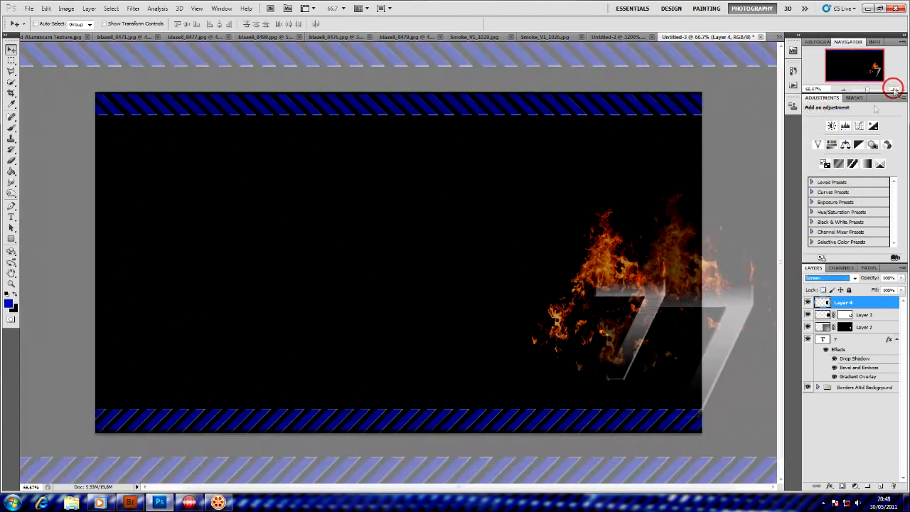
drag(789, 249, 729, 221)
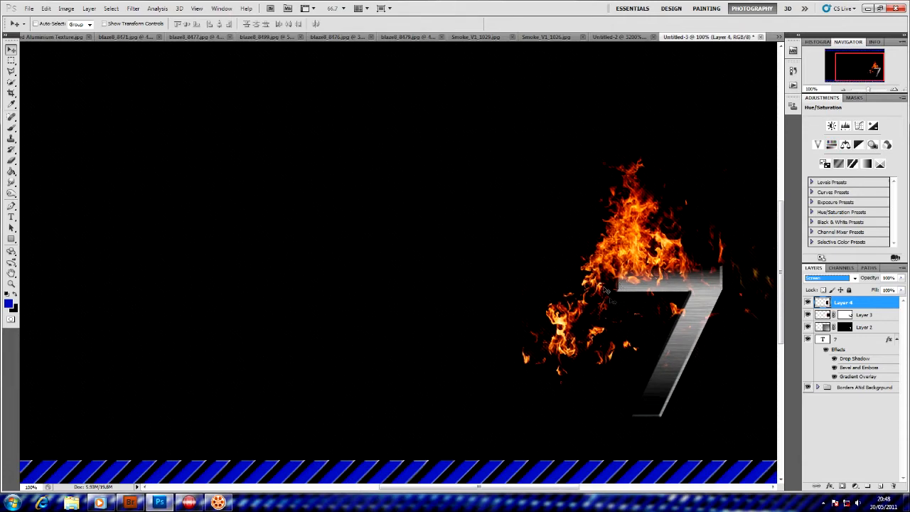
drag(609, 291, 658, 325)
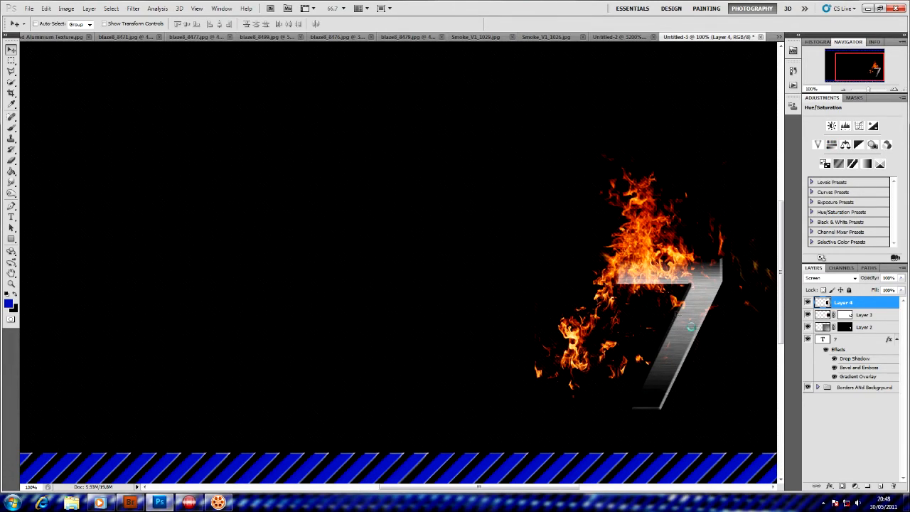
drag(604, 290, 714, 313)
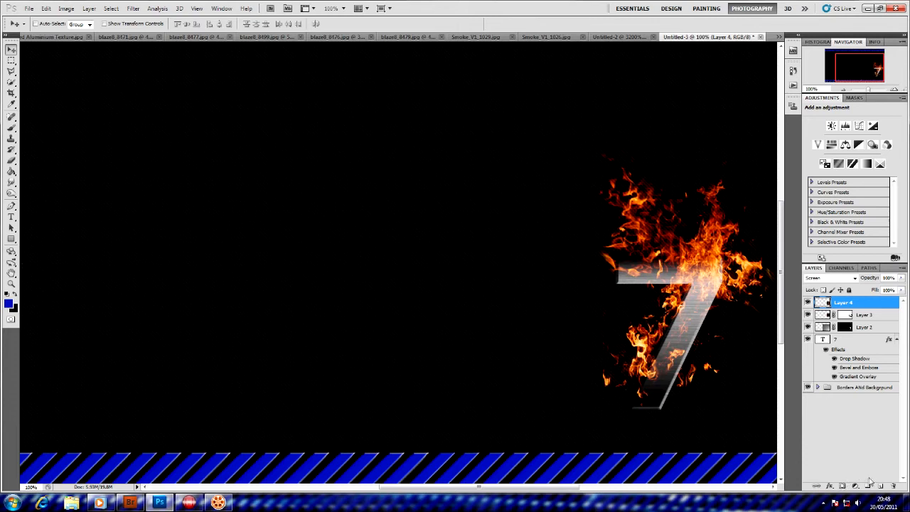
Add a layer mask to the second flame layer and brush out stray flames around the 7's lower end in black.
click(843, 488)
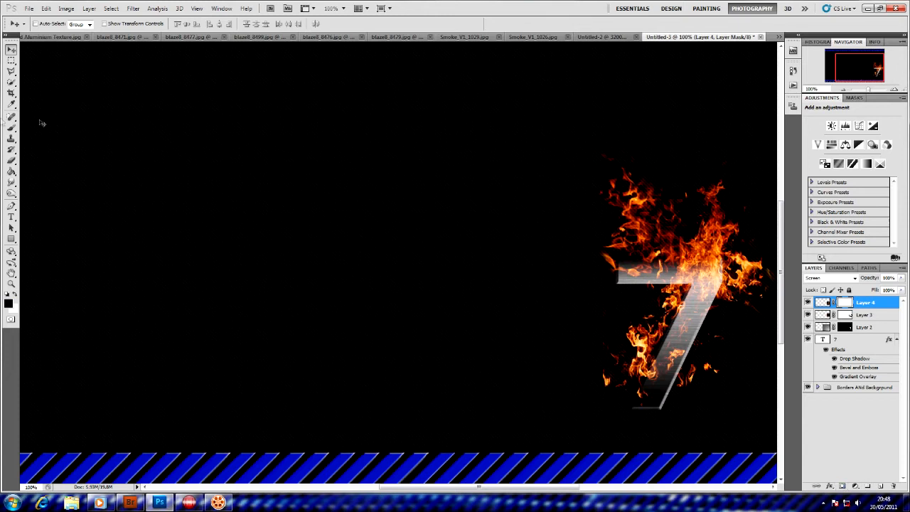
click(10, 129)
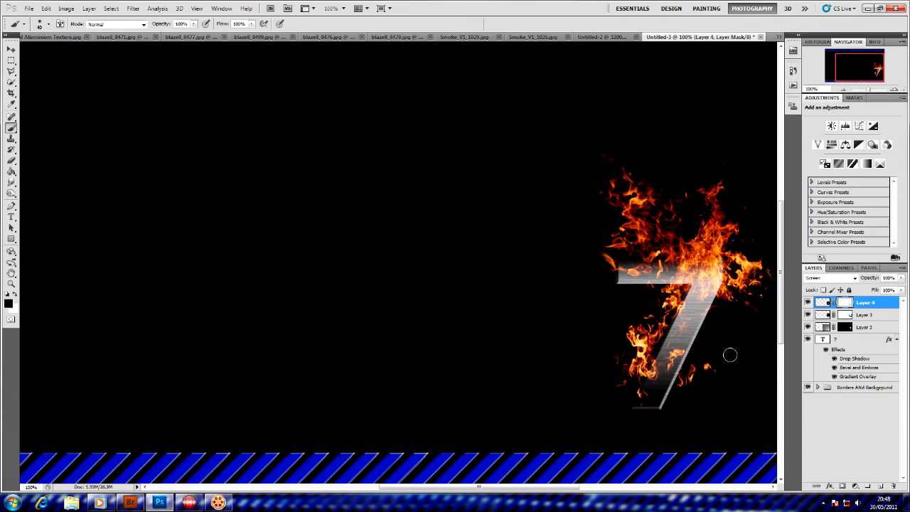
click(843, 91)
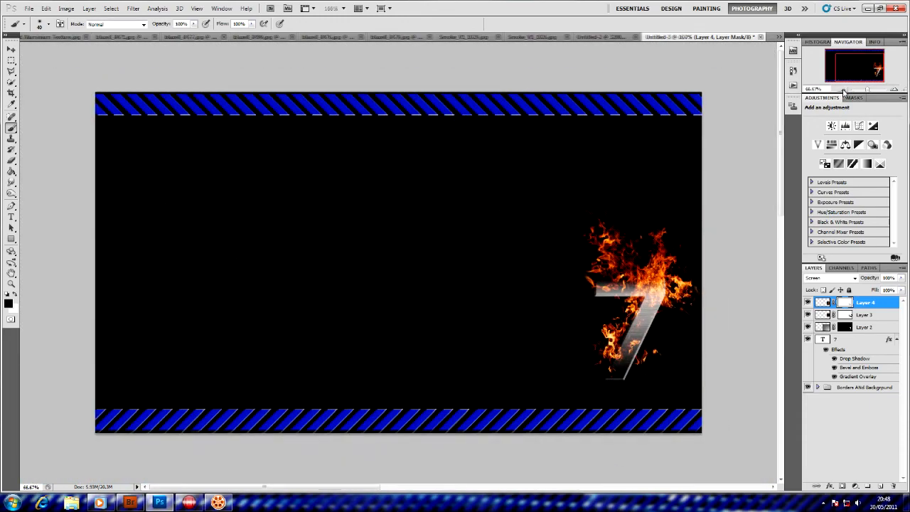
click(897, 88)
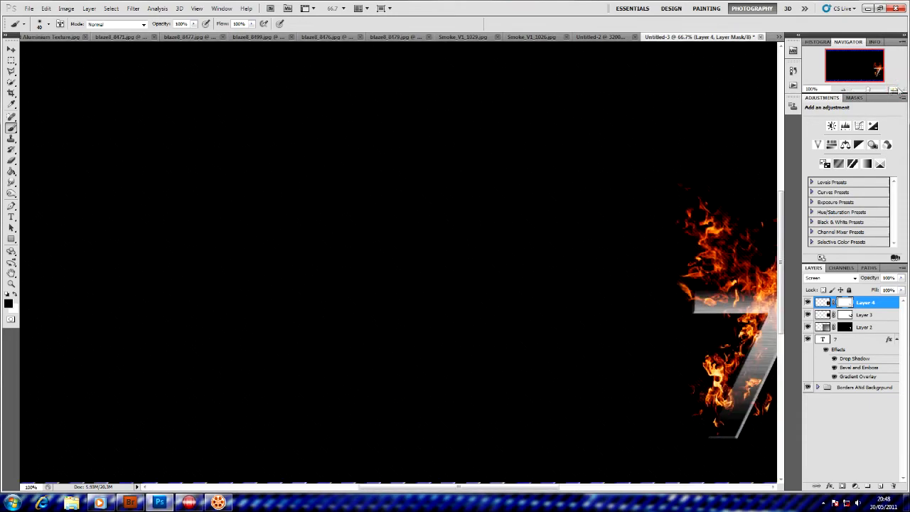
click(843, 91)
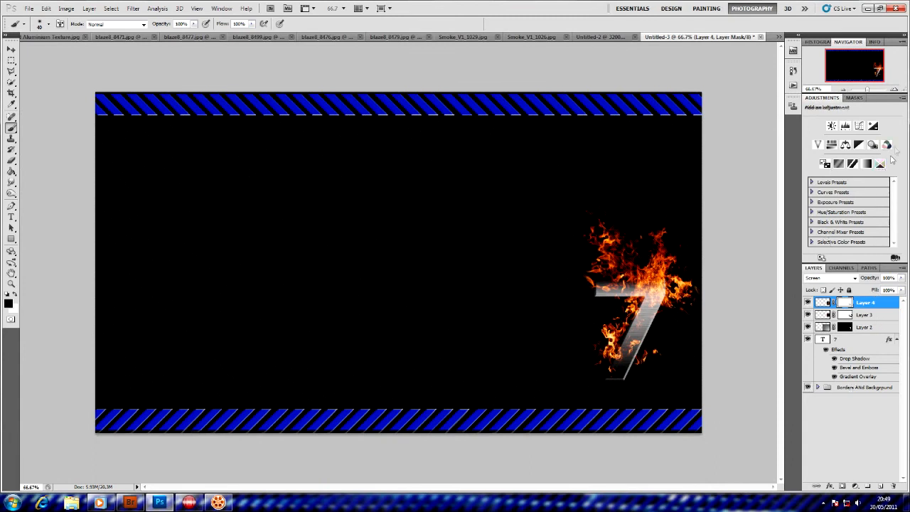
Add a Channel Mixer adjustment layer and set the Red output channel to red +74% and green -200%.
click(889, 145)
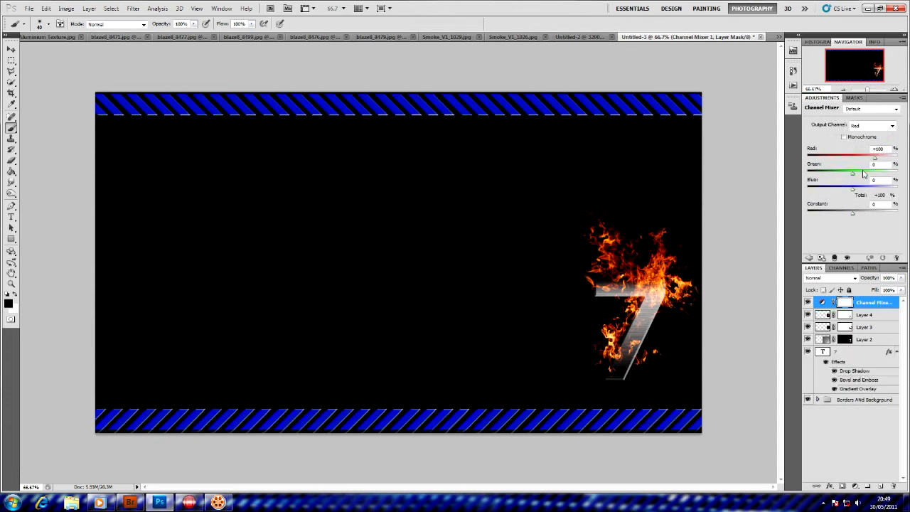
mouse_move(853, 173)
mouse_down()
mouse_move(792, 184)
mouse_move(855, 181)
mouse_move(829, 160)
mouse_move(864, 159)
mouse_move(821, 164)
mouse_move(866, 164)
mouse_up()
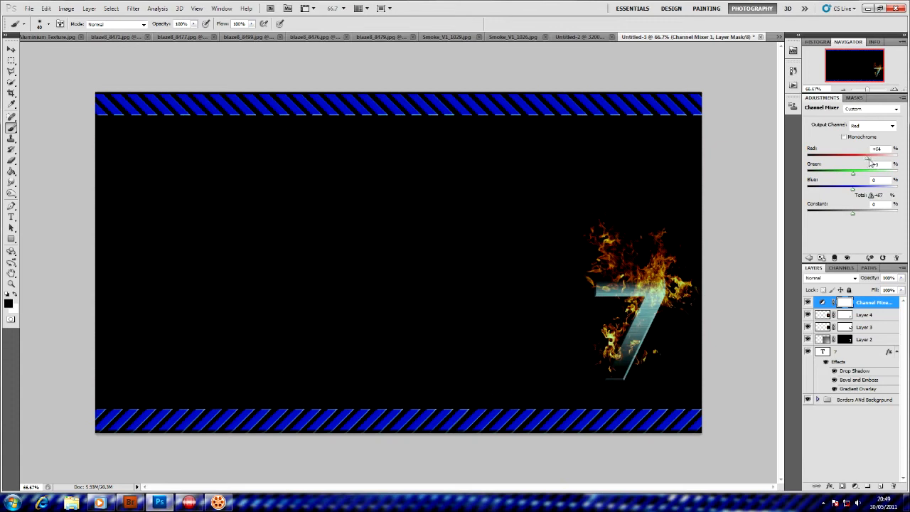
drag(853, 173, 806, 174)
Set the Channel Mixer's Blue output channel to red +200% and green -177%.
click(867, 126)
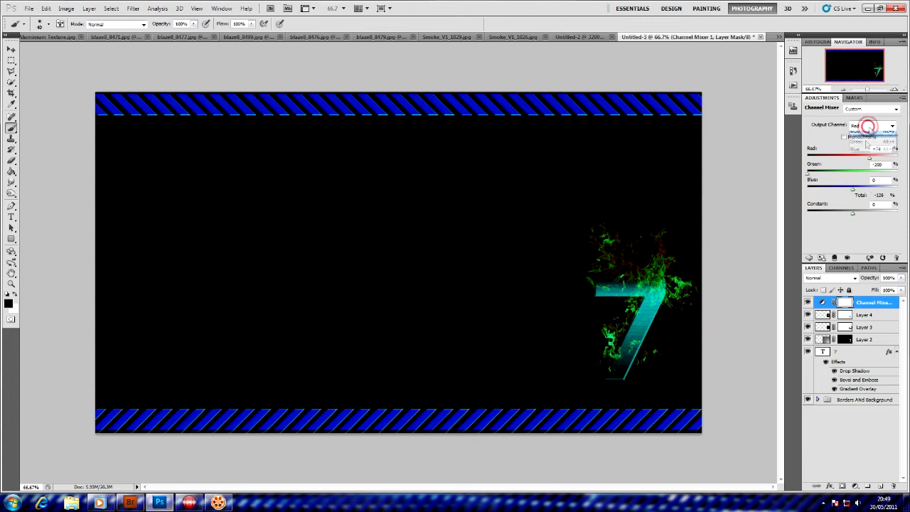
click(856, 148)
drag(852, 156, 814, 180)
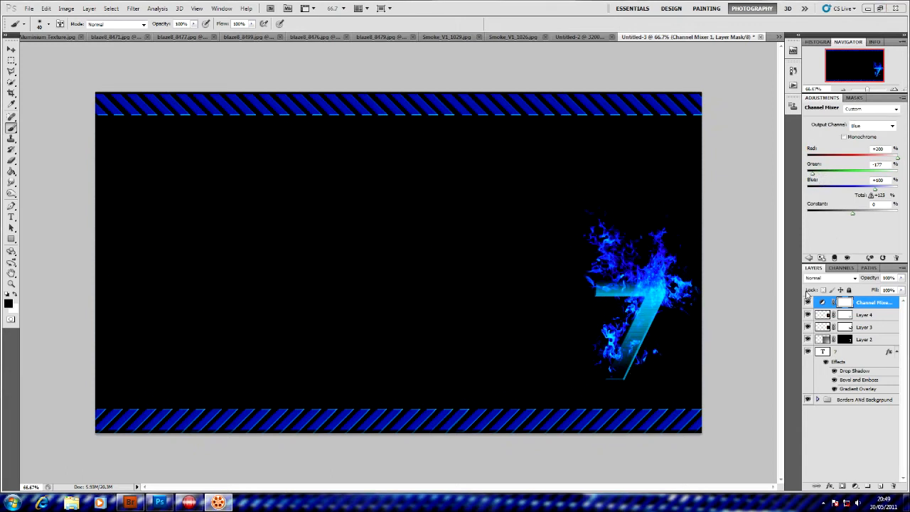
Review the Channel Mixer's Red and Blue output settings and compare the flames with the adjustment layer shown and hidden.
click(890, 126)
click(863, 136)
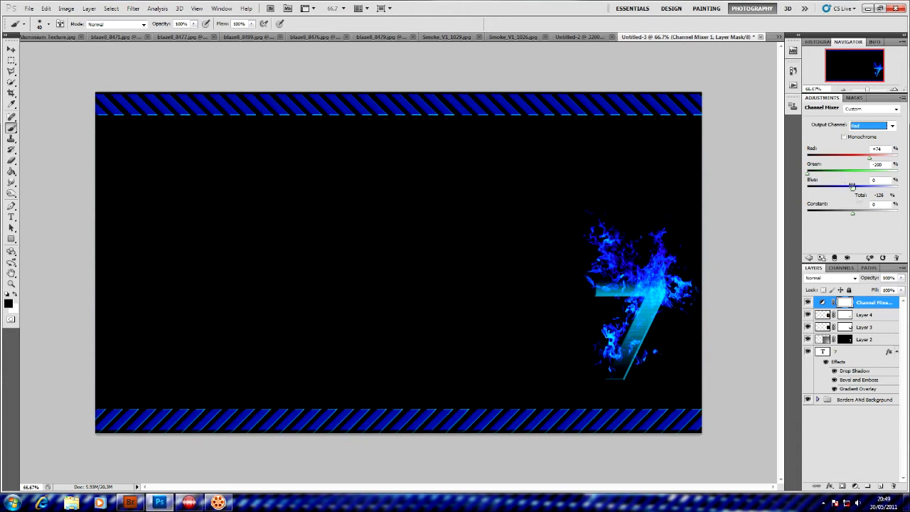
click(890, 126)
click(857, 152)
click(894, 90)
drag(860, 71, 864, 83)
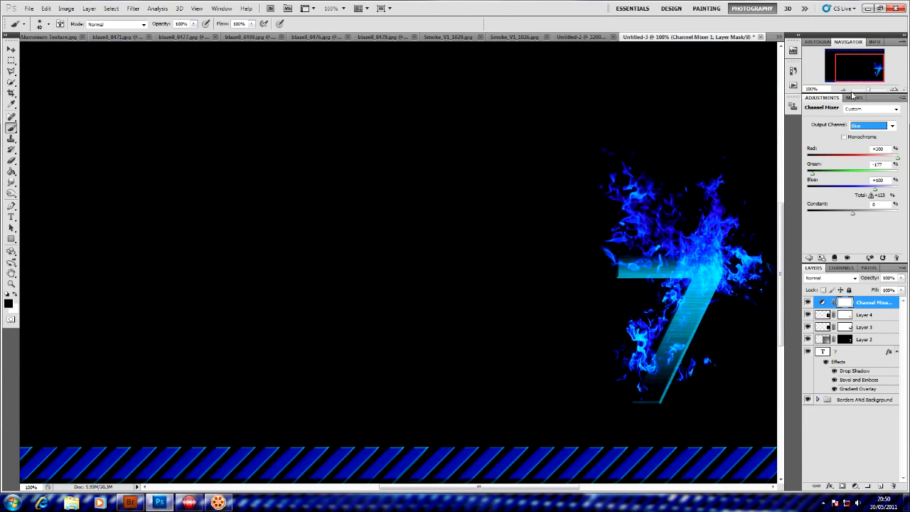
click(843, 90)
click(807, 302)
click(808, 302)
click(808, 302)
click(808, 302)
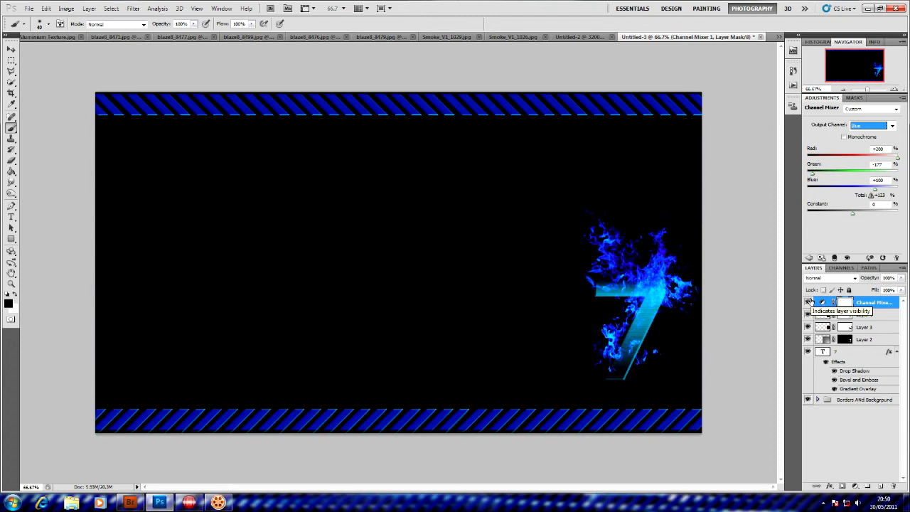
Invert the Channel Mixer mask, paint the lower flames in white to tint them blue, and restore the 7's stem in black.
key(ctrl+i)
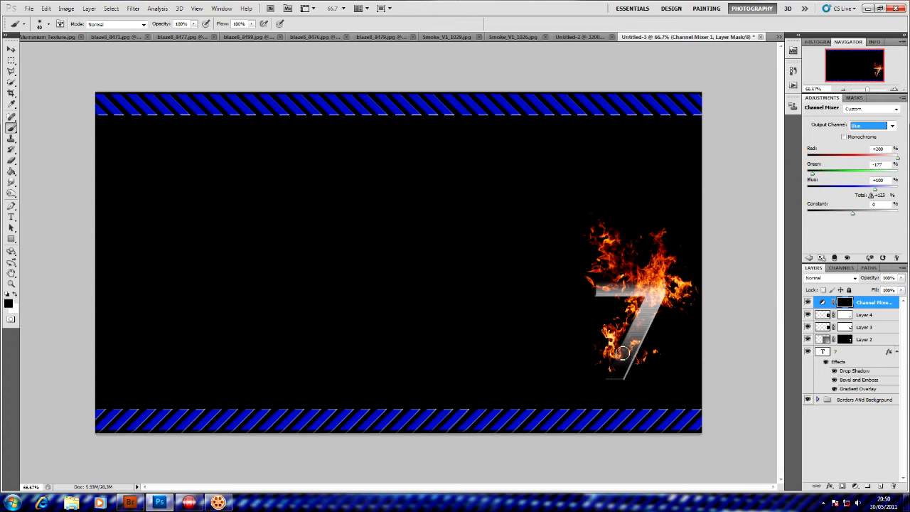
drag(618, 366, 624, 378)
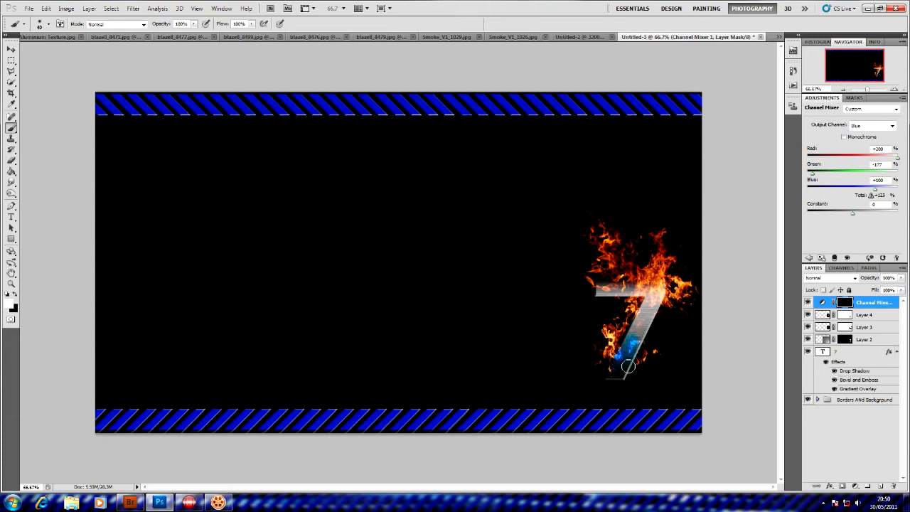
mouse_move(616, 356)
mouse_down()
mouse_move(601, 365)
mouse_move(658, 353)
mouse_up()
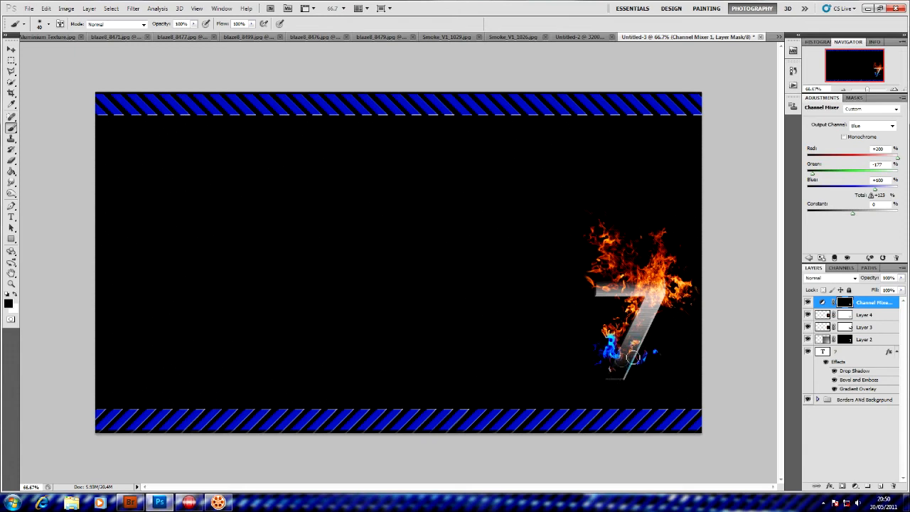
mouse_move(593, 360)
mouse_down()
mouse_move(595, 335)
mouse_move(610, 334)
mouse_up()
Paint the mask white over the flames above and beside the 7, and black over its upper right corner to keep that orange.
key(x)
mouse_move(632, 306)
mouse_down()
mouse_move(623, 338)
mouse_move(631, 319)
mouse_move(684, 295)
mouse_move(684, 281)
mouse_move(670, 281)
mouse_move(664, 263)
mouse_move(664, 233)
mouse_move(654, 266)
mouse_move(664, 257)
mouse_move(642, 276)
mouse_move(640, 290)
mouse_move(651, 276)
mouse_move(650, 290)
mouse_move(640, 283)
mouse_move(652, 273)
mouse_move(635, 275)
mouse_move(634, 249)
mouse_move(620, 260)
mouse_move(616, 248)
mouse_move(631, 274)
mouse_move(596, 266)
mouse_move(594, 288)
mouse_up()
key(x)
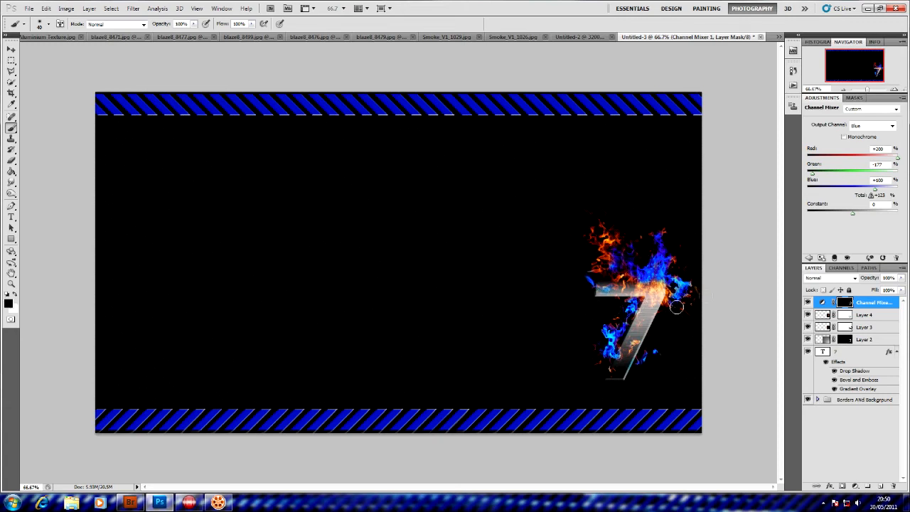
click(895, 91)
click(871, 74)
drag(684, 288, 638, 303)
drag(588, 244, 529, 268)
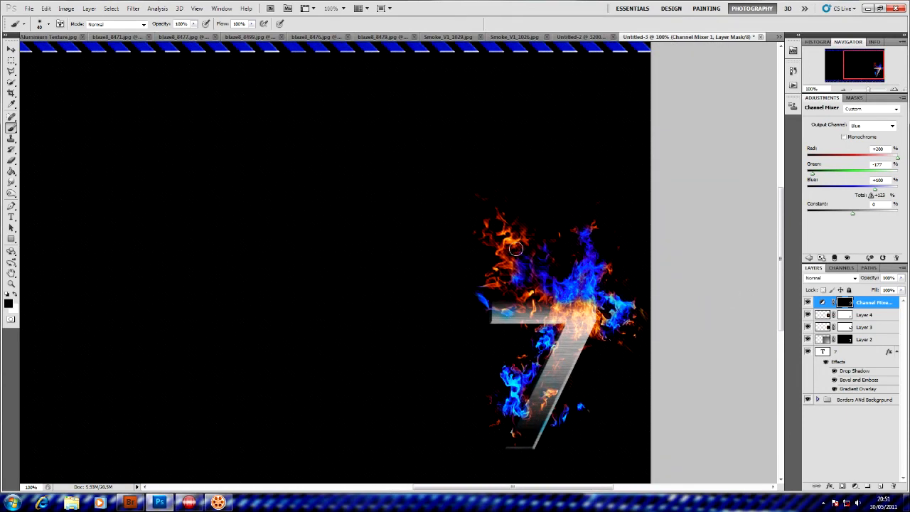
Paint the mask white over the inner tongues of the upper-left flames to tint them blue.
key(x)
mouse_move(517, 247)
mouse_down()
mouse_move(516, 256)
mouse_move(519, 235)
mouse_move(542, 244)
mouse_up()
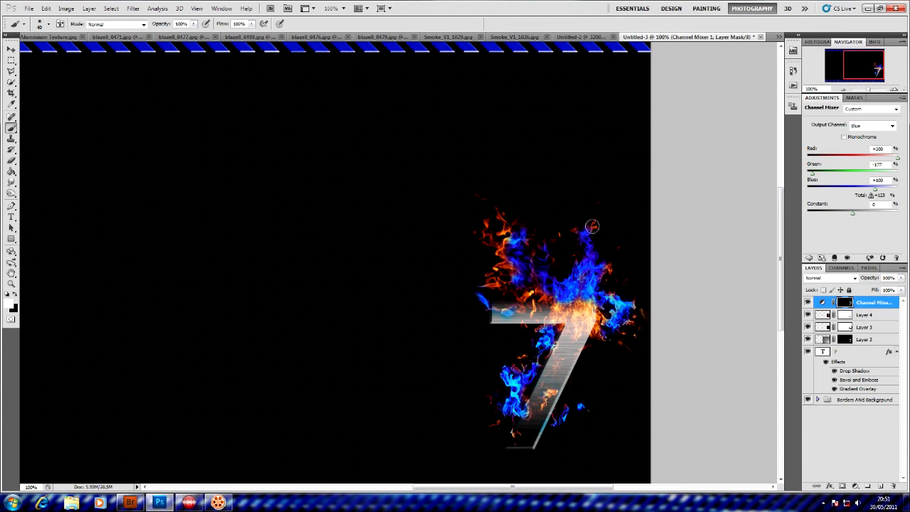
mouse_move(581, 312)
mouse_down()
mouse_move(574, 321)
mouse_move(574, 308)
mouse_move(573, 319)
mouse_move(556, 309)
mouse_move(552, 338)
mouse_up()
key(x)
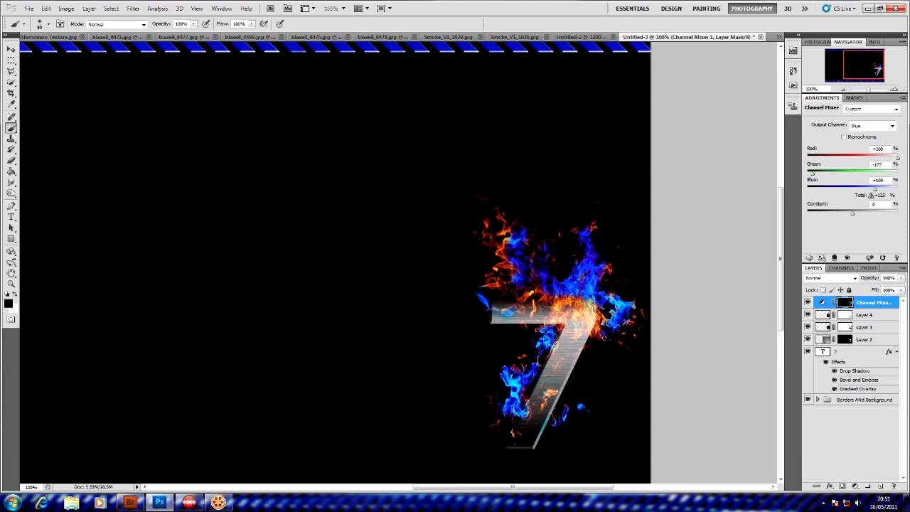
Tint the remaining flames above the 7's left end blue with white strokes, and brush the tint off its top bar in black.
key(x)
mouse_move(519, 288)
mouse_down()
mouse_move(506, 267)
mouse_move(492, 284)
mouse_move(502, 258)
mouse_move(489, 233)
mouse_move(498, 217)
mouse_up()
drag(522, 279, 536, 278)
click(531, 314)
key(x)
mouse_move(506, 316)
mouse_down()
mouse_move(529, 315)
mouse_move(502, 314)
mouse_move(522, 324)
mouse_up()
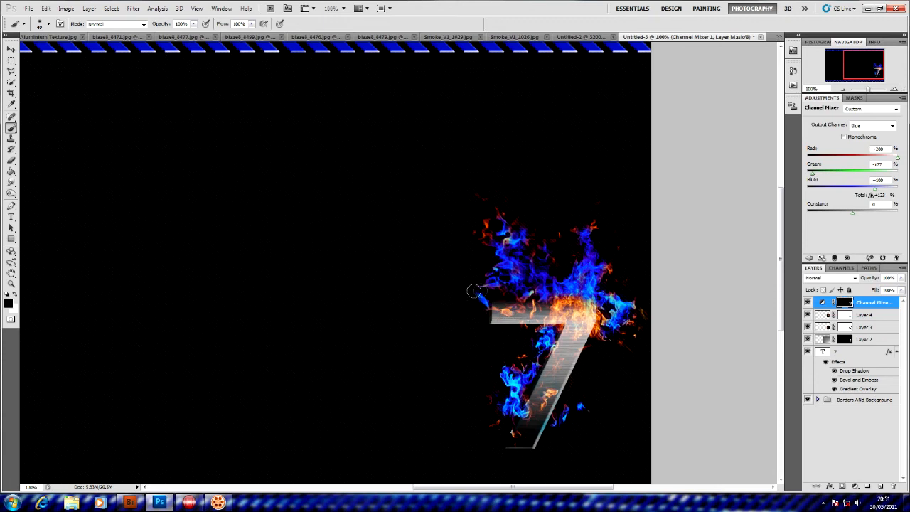
Copy the Smoke_V1_1026.jpg image into the Untitled-3 design as a new layer.
key(x)
click(844, 90)
click(843, 90)
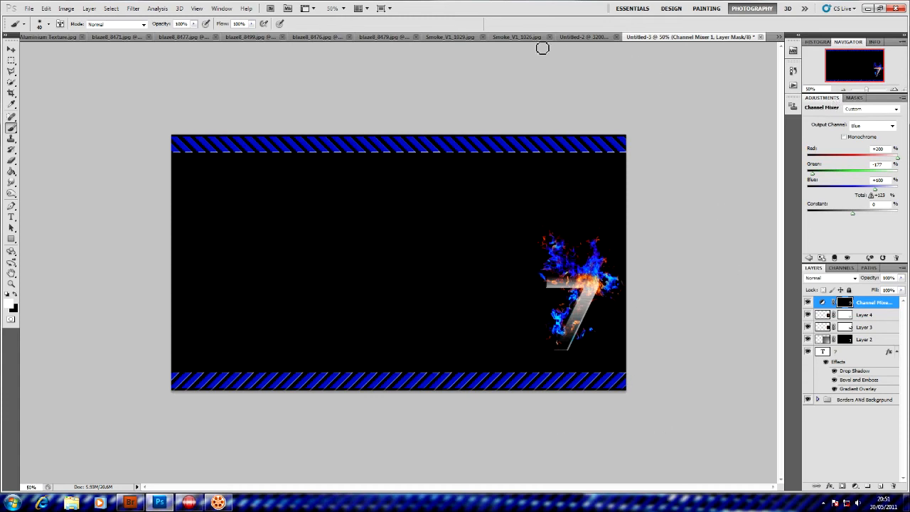
click(523, 36)
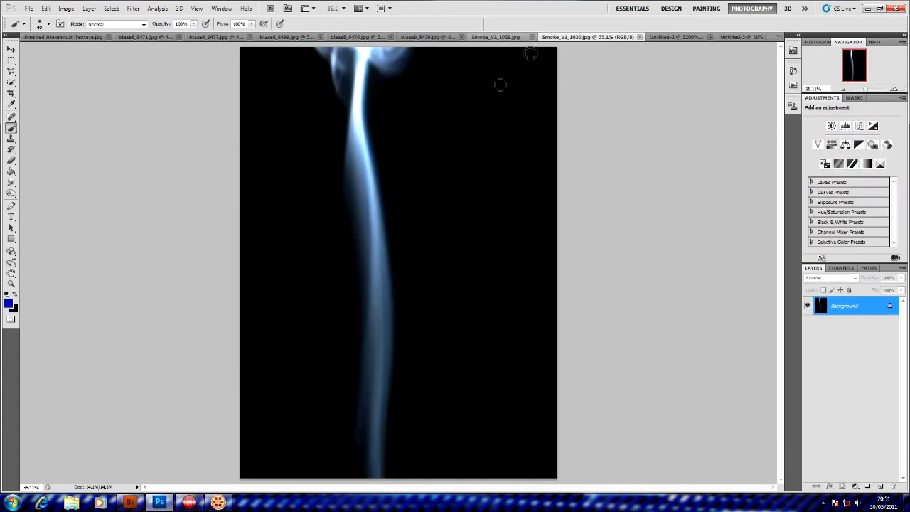
click(11, 50)
drag(730, 42, 367, 278)
Rotate the smoke layer -90 degrees, squash its width to about 39%, and place the streak over the bottom striped border.
key(ctrl+t)
drag(722, 98, 278, 248)
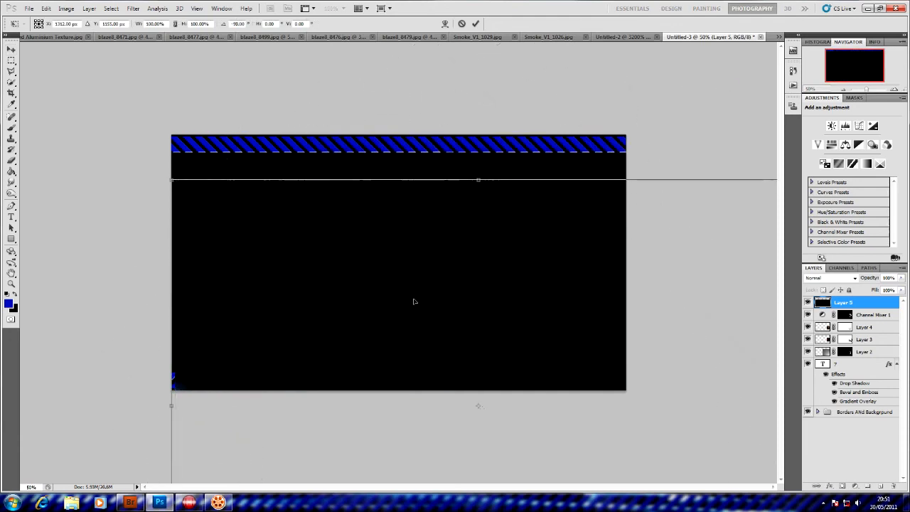
drag(414, 301, 369, 194)
drag(430, 58, 425, 213)
drag(408, 249, 449, 328)
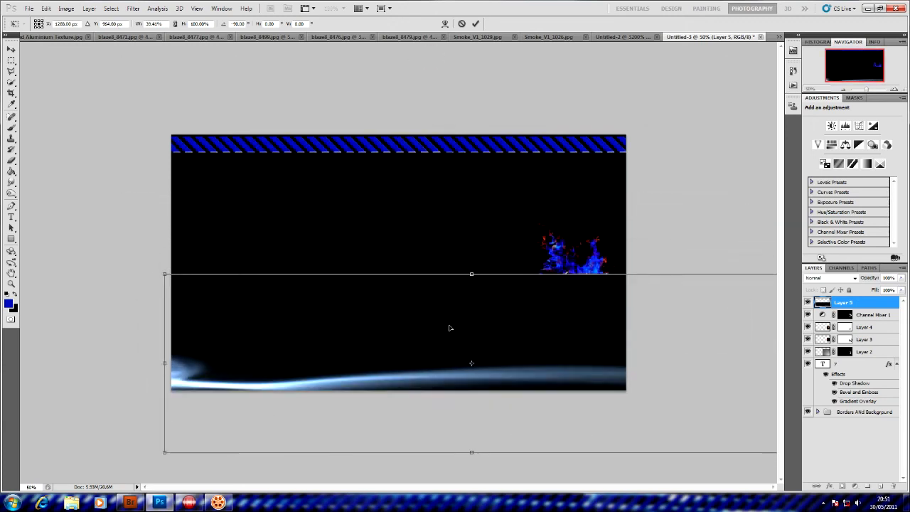
key(Return)
Try Screen and the neighbouring lightening and contrast blend modes on the bottom smoke layer.
click(830, 277)
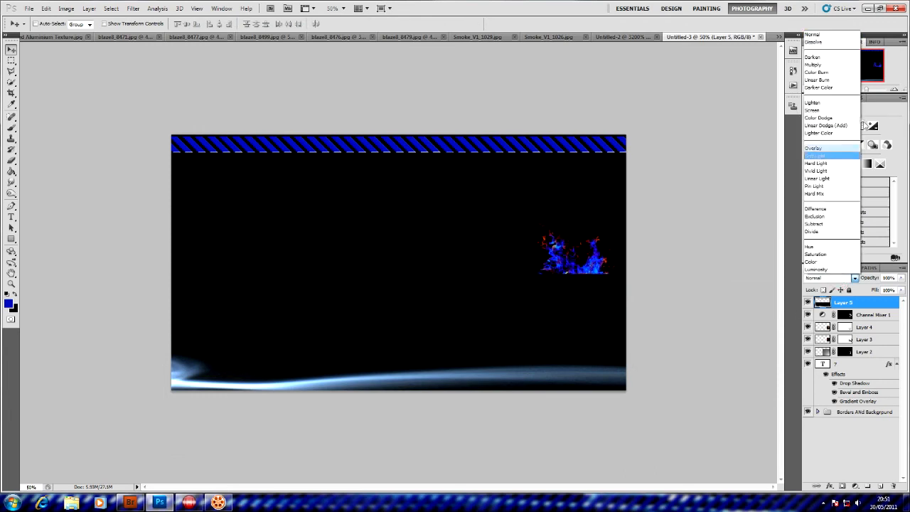
click(815, 110)
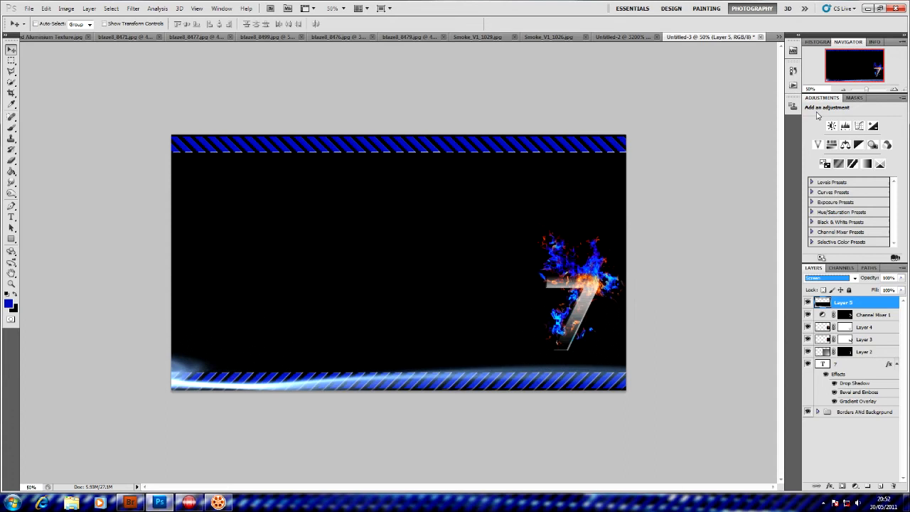
key(Down)
key(Down)
key(Down)
key(Down)
key(Down)
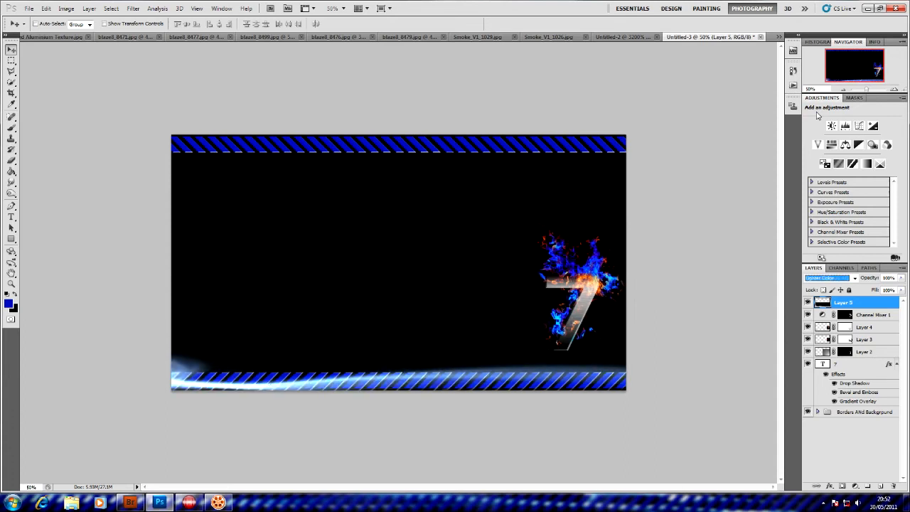
key(Down)
key(Down)
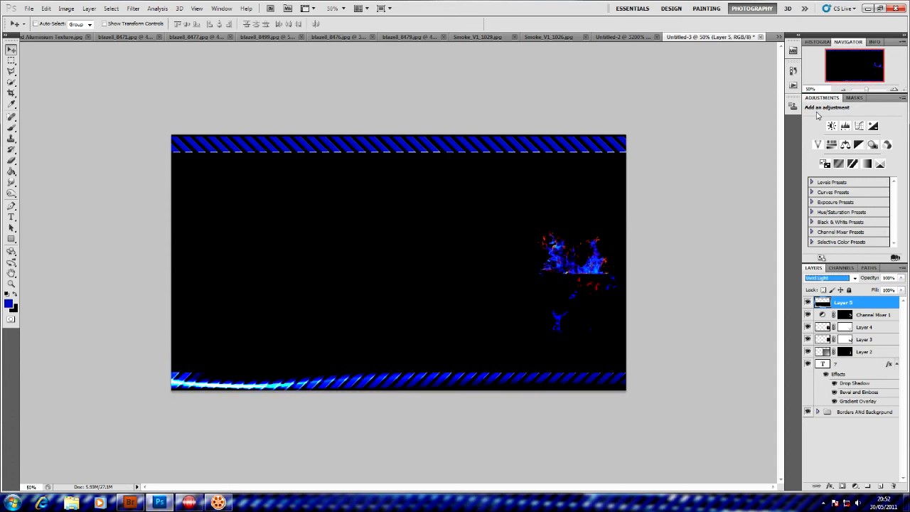
key(Up)
key(Up)
key(Up)
key(Up)
key(Up)
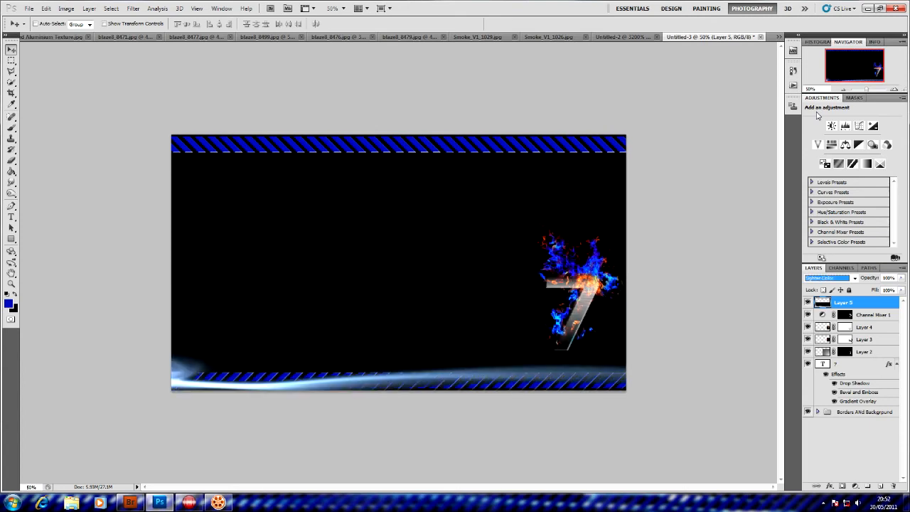
key(Up)
key(Up)
key(Up)
key(Up)
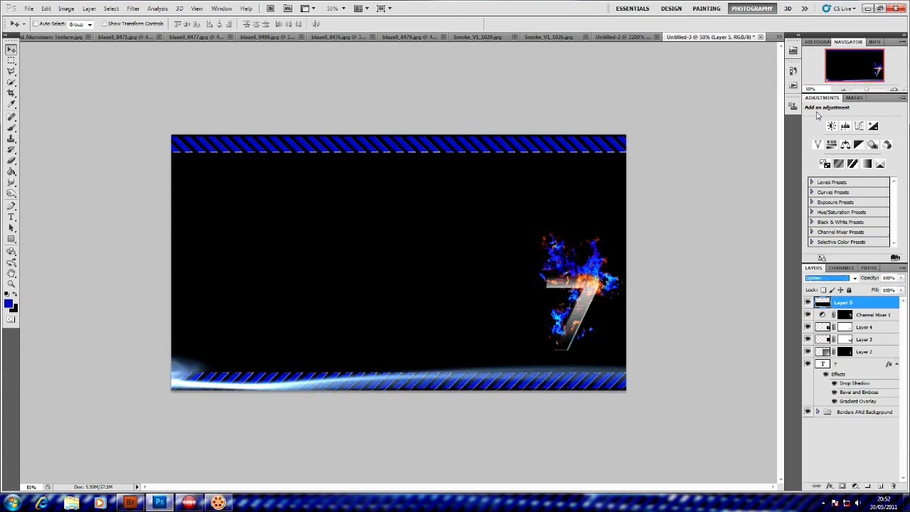
key(Down)
key(Down)
key(Down)
key(Down)
key(Down)
key(Down)
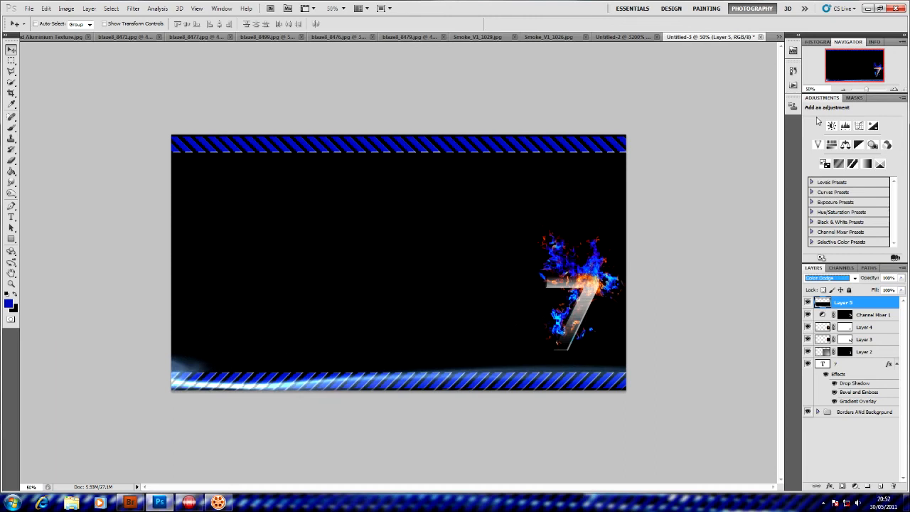
Set the bottom smoke layer's blend mode to Pin Light.
click(839, 278)
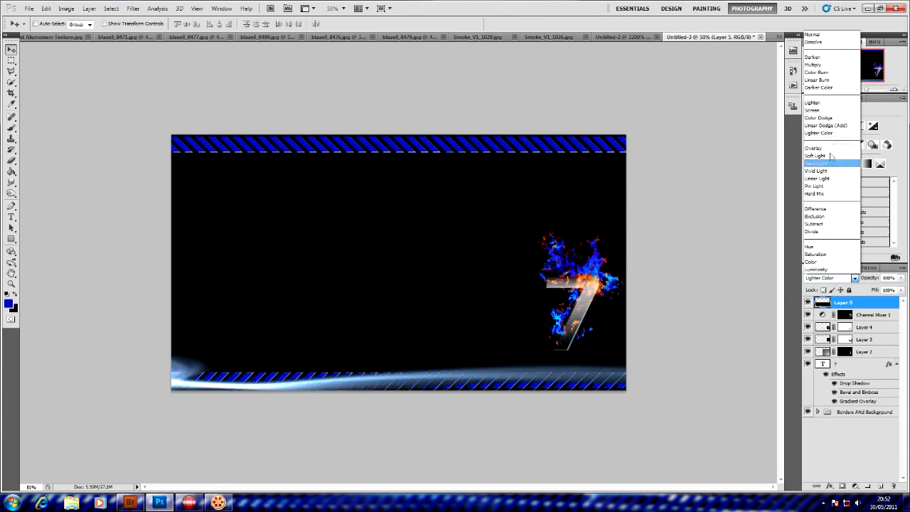
click(814, 185)
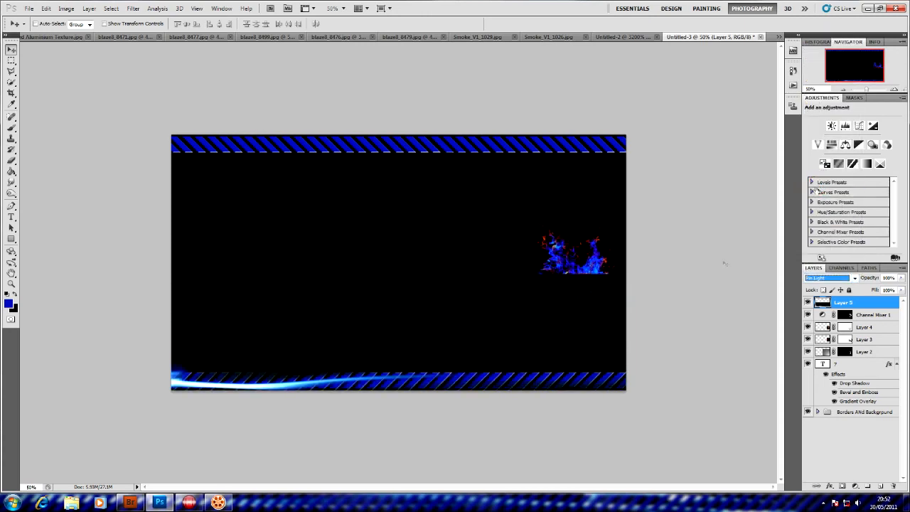
mouse_move(437, 378)
mouse_down()
mouse_move(466, 367)
mouse_move(437, 376)
mouse_up()
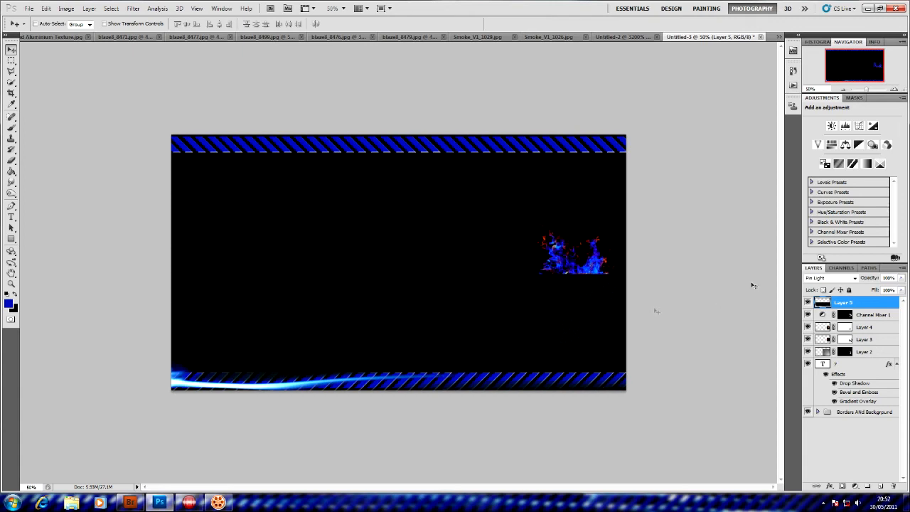
Add an inverted black mask to the smoke layer and paint it white along the bottom border to reveal the streak.
click(842, 485)
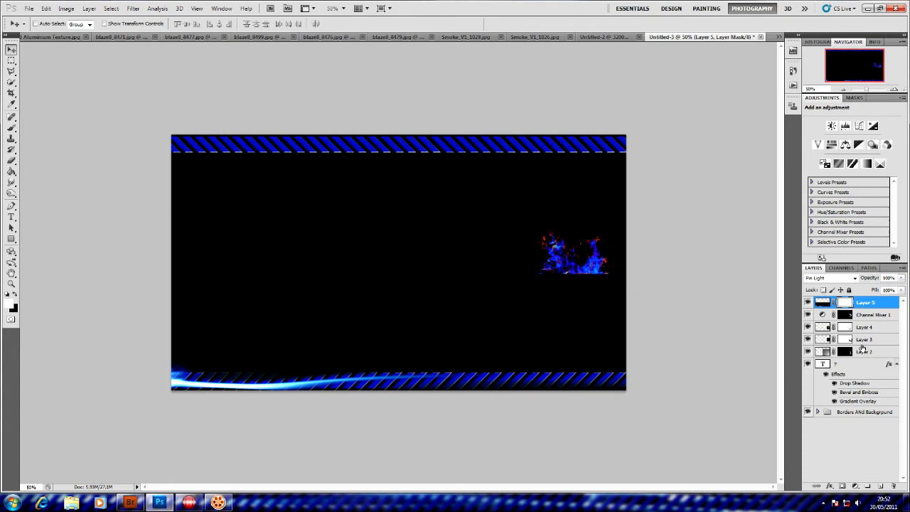
key(ctrl+i)
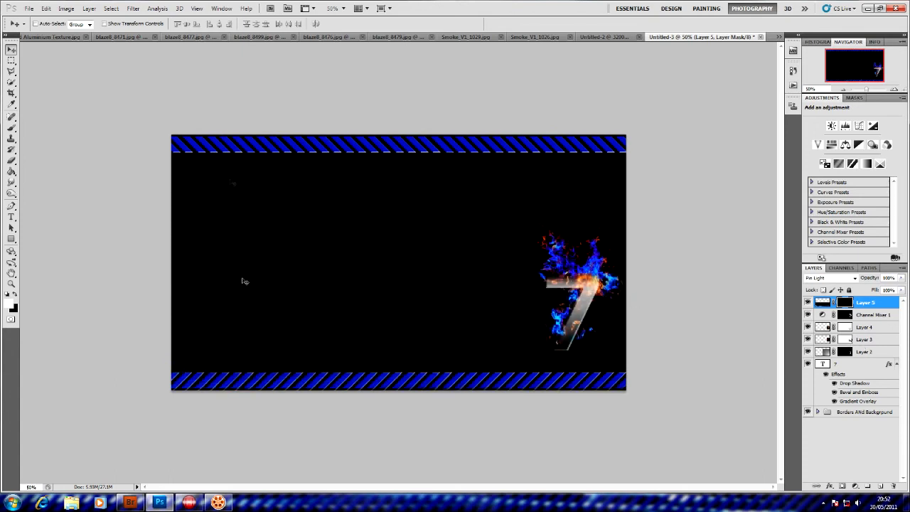
click(12, 127)
mouse_move(183, 380)
mouse_down()
mouse_move(212, 381)
mouse_move(182, 378)
mouse_move(155, 392)
mouse_move(453, 381)
mouse_move(330, 383)
mouse_up()
click(894, 89)
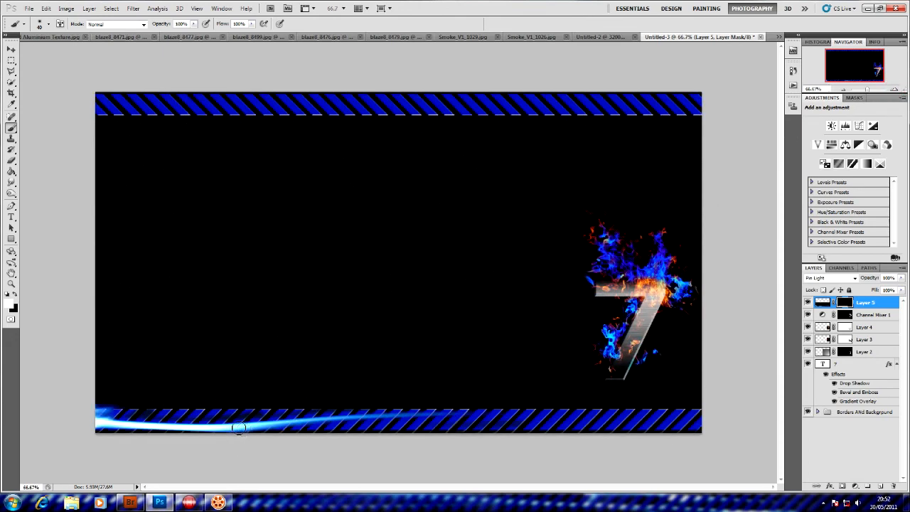
Brush a short gap into the smoke streak on the bottom border by painting its mask black with a smaller brush.
key(bracketleft)
key(x)
mouse_move(291, 423)
mouse_down()
mouse_move(306, 424)
mouse_move(305, 432)
mouse_move(302, 426)
mouse_move(318, 422)
mouse_move(311, 427)
mouse_up()
key(x)
key(x)
key(x)
key(x)
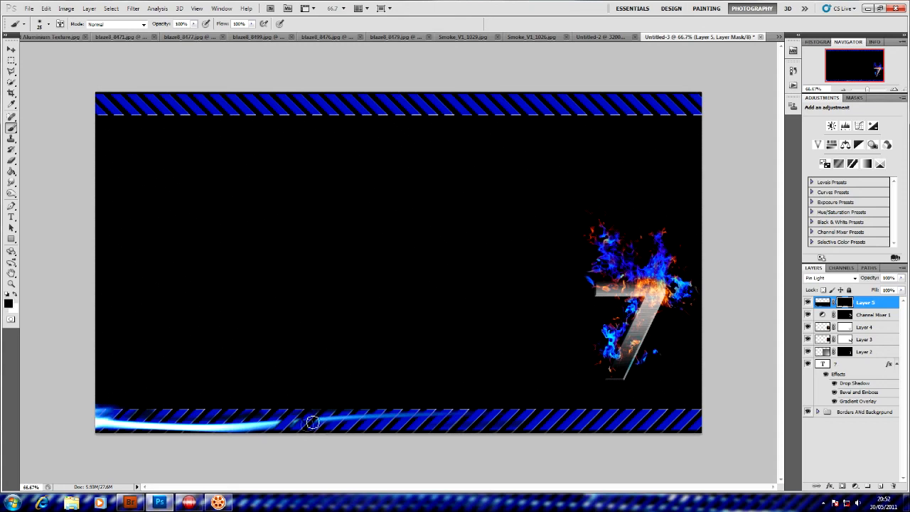
key(x)
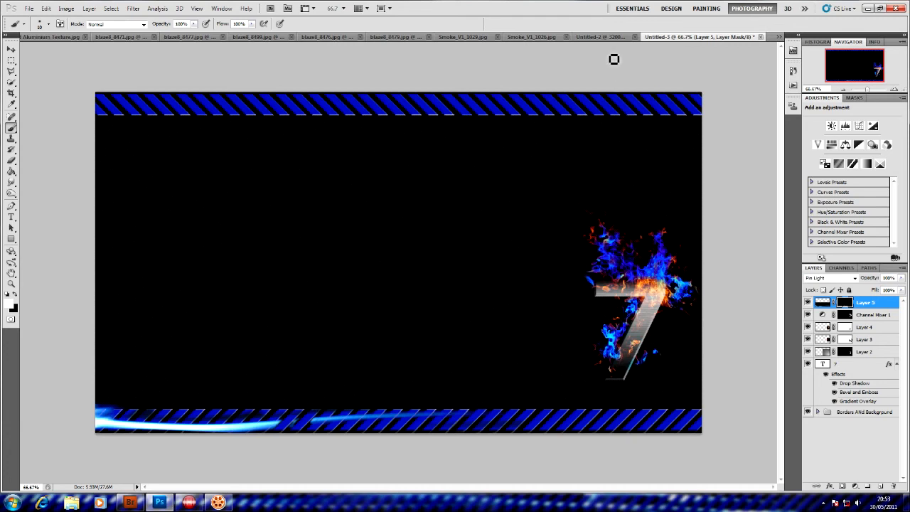
Set the bottom smoke layer to Screen and paint its mask white along the rest of the border with a larger soft brush.
click(828, 278)
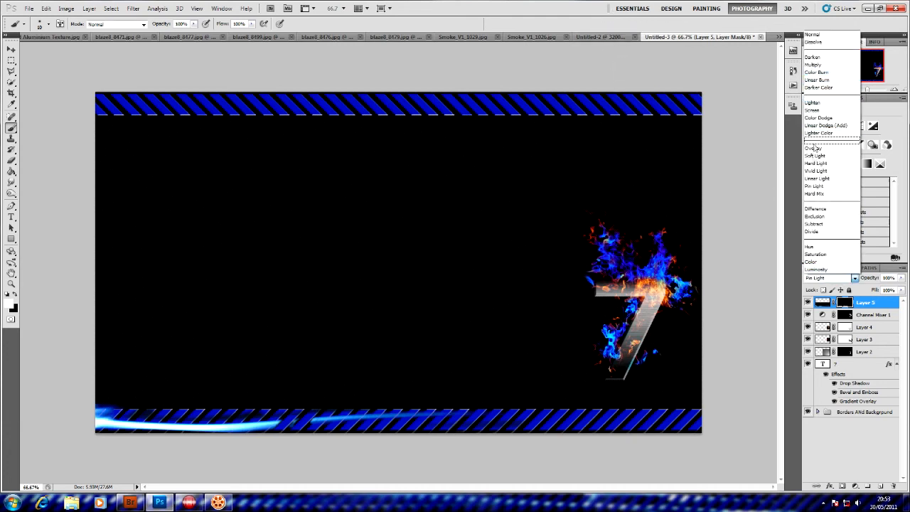
click(820, 110)
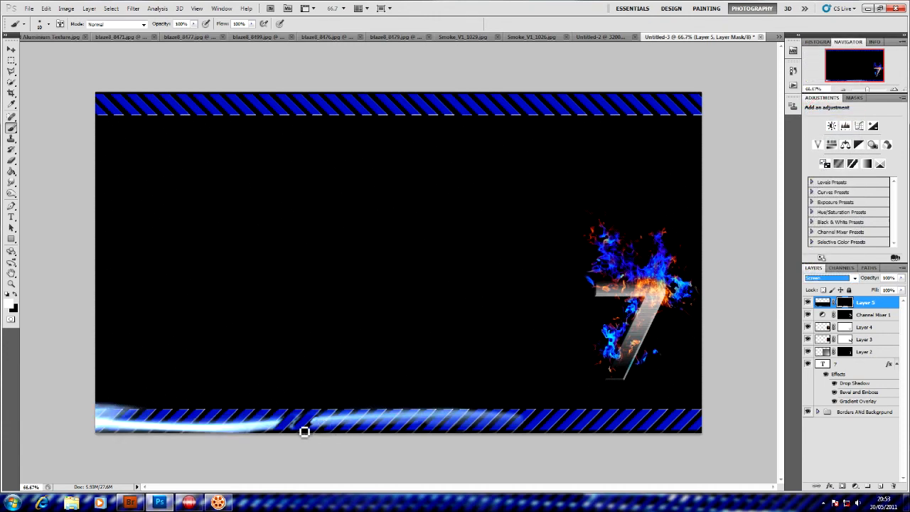
right_click(304, 430)
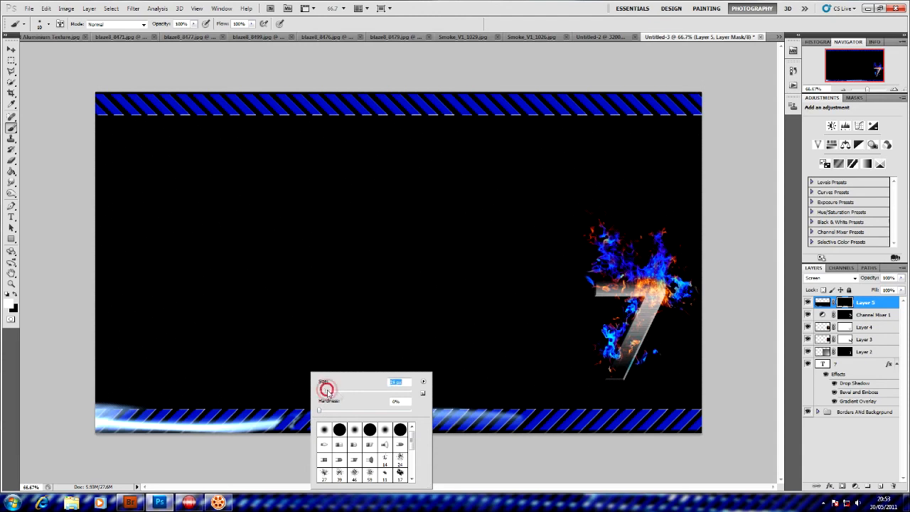
mouse_move(297, 419)
mouse_down()
mouse_move(248, 425)
mouse_move(408, 408)
mouse_move(462, 422)
mouse_move(713, 413)
mouse_move(524, 403)
mouse_move(614, 408)
mouse_move(706, 396)
mouse_move(492, 410)
mouse_move(664, 391)
mouse_move(686, 392)
mouse_move(647, 406)
mouse_move(363, 408)
mouse_up()
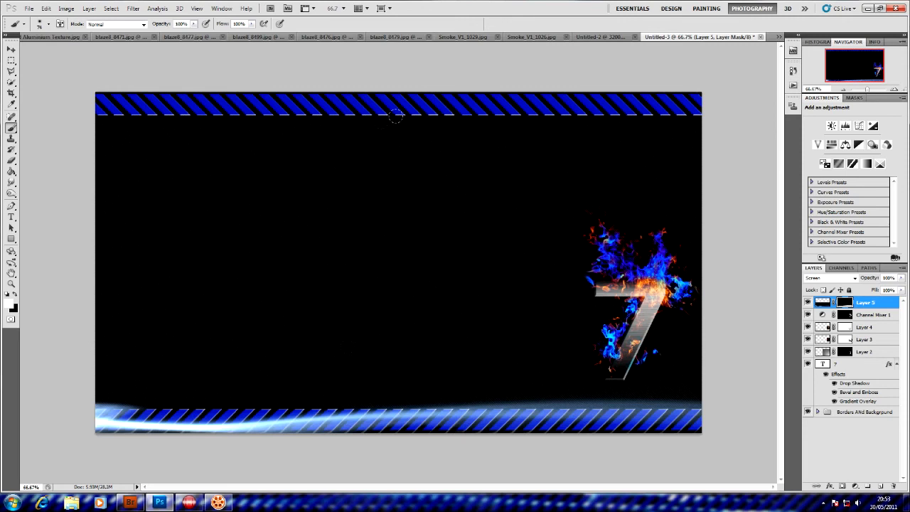
Copy the Smoke_V1_1029.jpg image into the Untitled-3 design as a new layer.
click(532, 36)
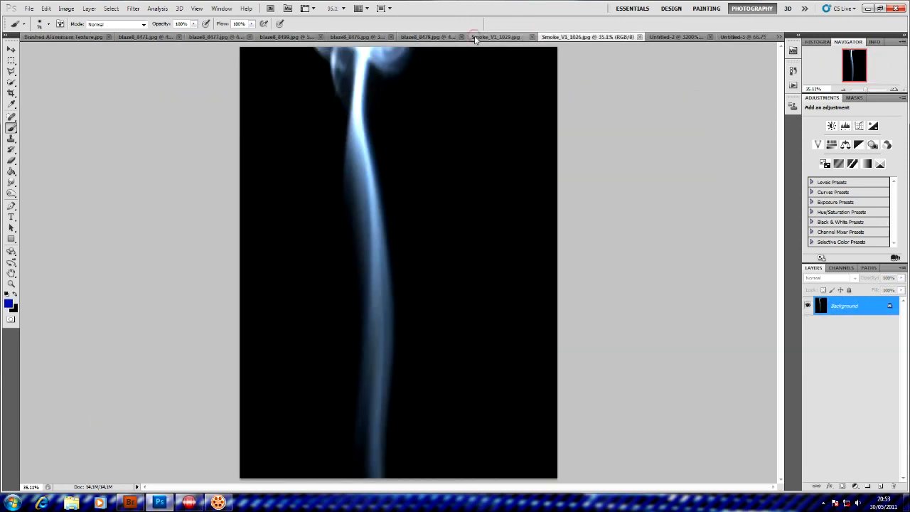
click(474, 35)
click(12, 50)
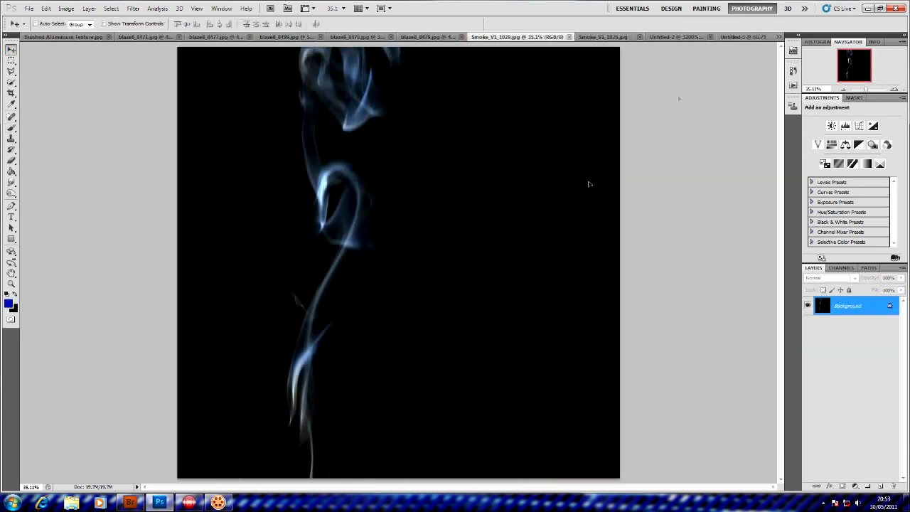
drag(739, 37, 507, 263)
drag(243, 108, 391, 248)
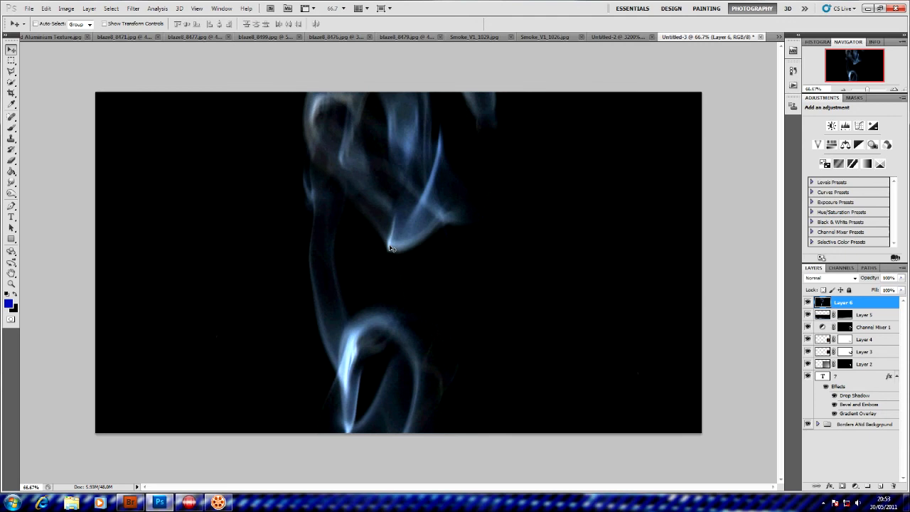
Rotate the new smoke layer -90 degrees, scale it to about 39%, and move it to the upper left of the canvas.
key(ctrl+t)
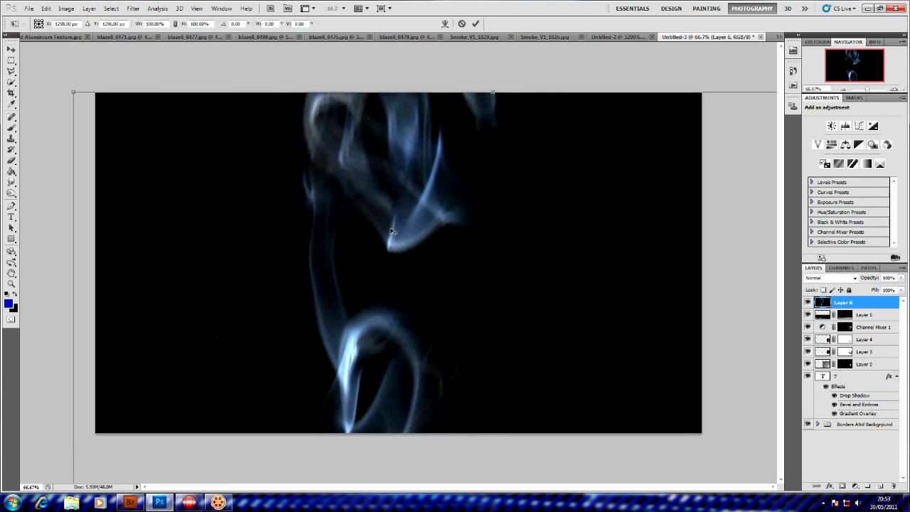
key(ctrl+0)
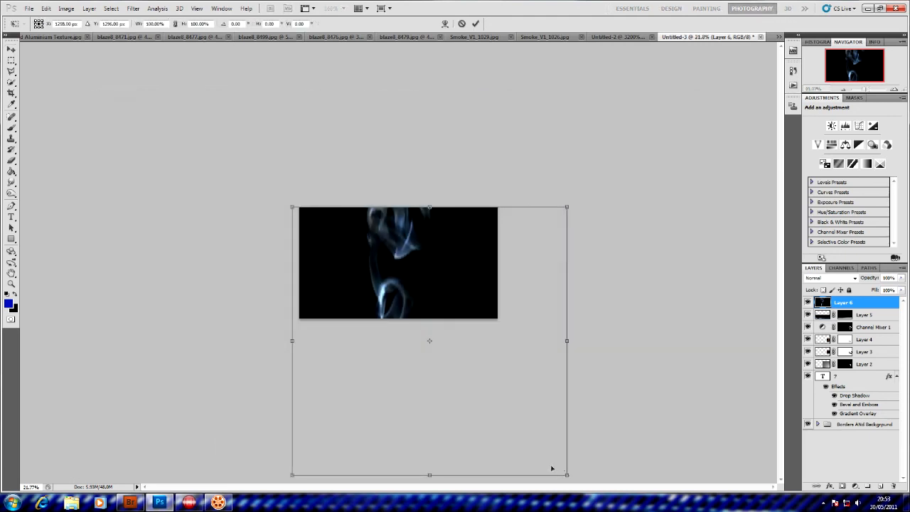
drag(575, 479, 546, 210)
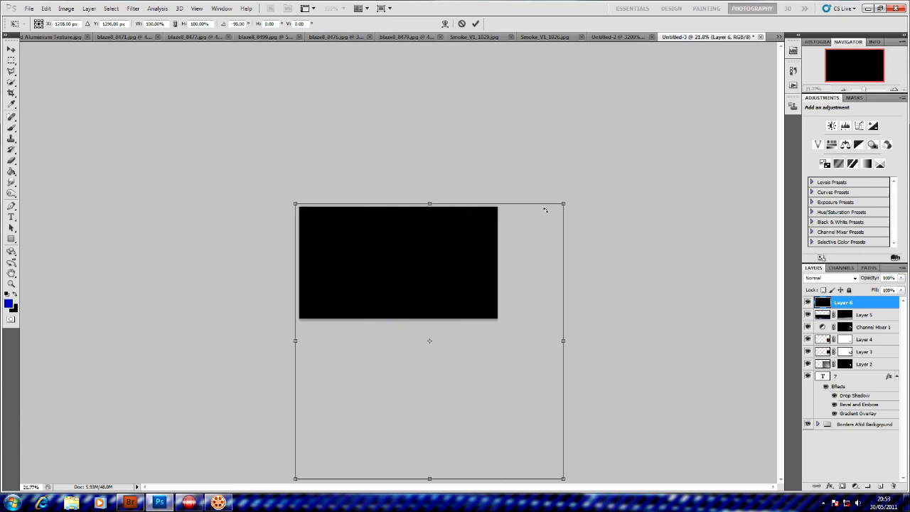
drag(295, 203, 386, 239)
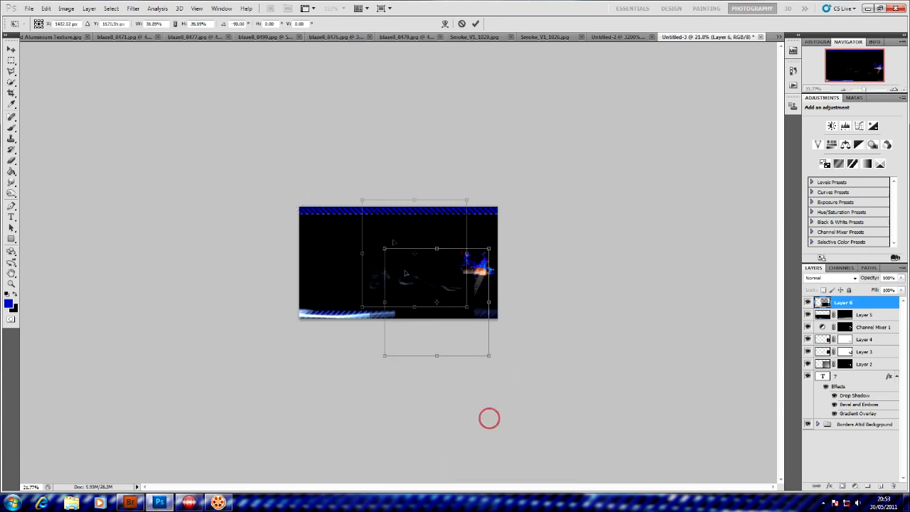
click(892, 88)
click(892, 88)
drag(380, 199, 335, 232)
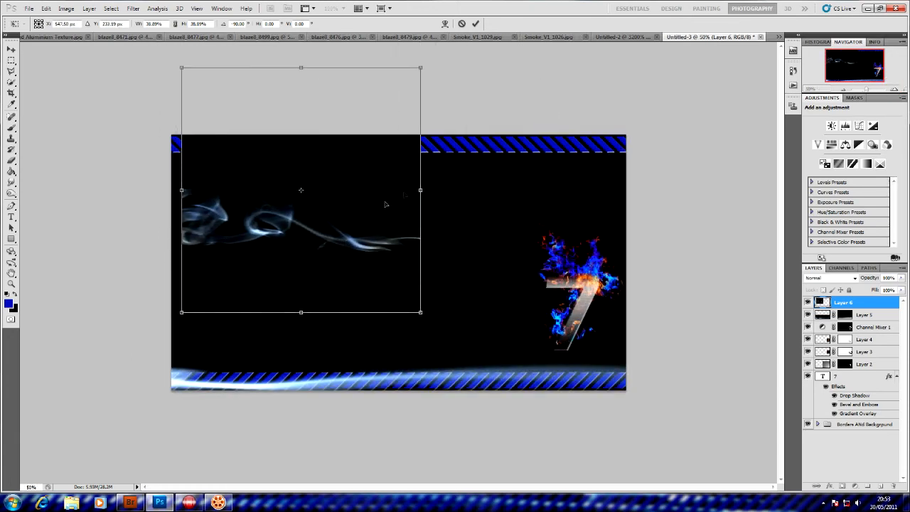
Stretch the new smoke across the canvas width, flatten it to a thin band, and place it over the top striped border.
drag(420, 190, 626, 191)
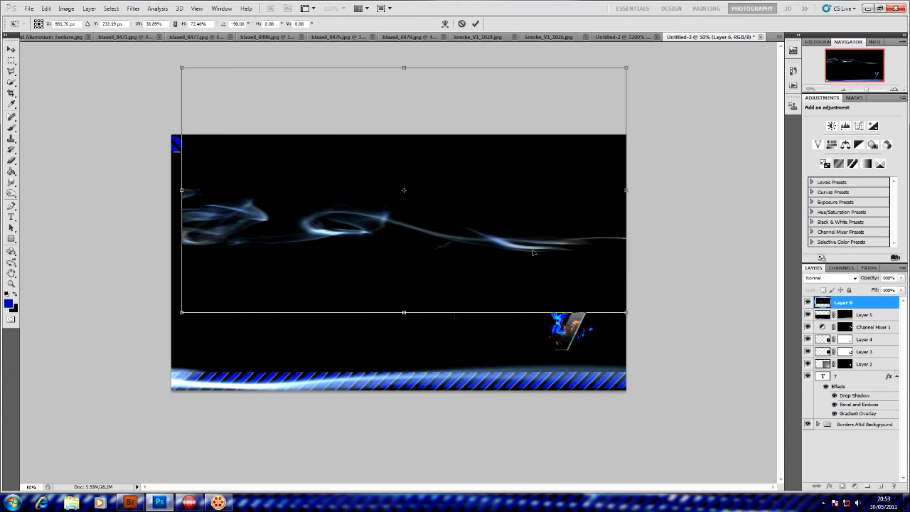
drag(405, 312, 417, 231)
mouse_move(416, 178)
mouse_down()
mouse_move(412, 192)
mouse_move(405, 187)
mouse_up()
drag(475, 186, 455, 136)
key(Return)
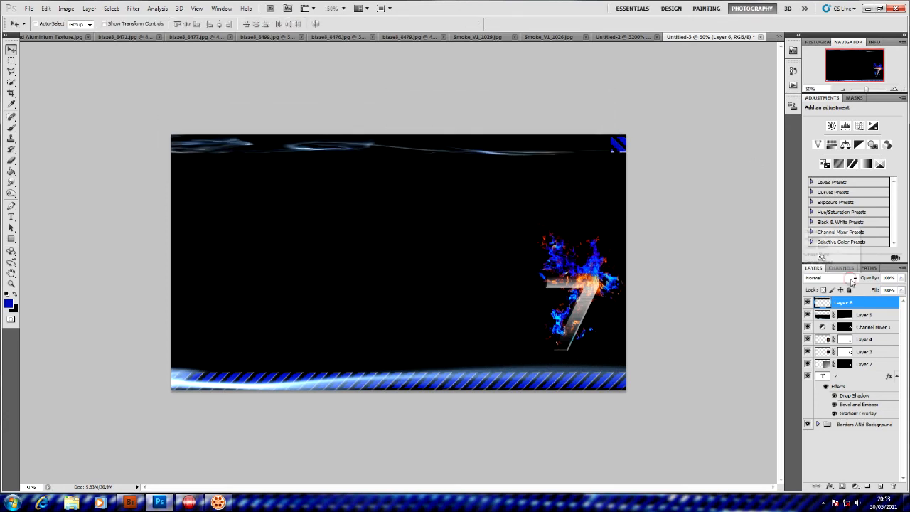
Try the Screen blend mode on the top smoke layer, and switch it to Hard Light.
click(828, 278)
click(816, 114)
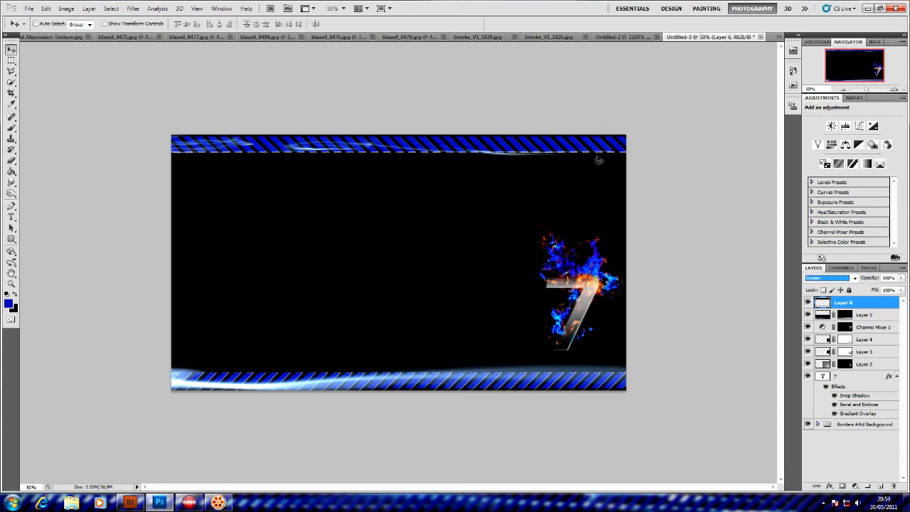
click(855, 278)
click(814, 163)
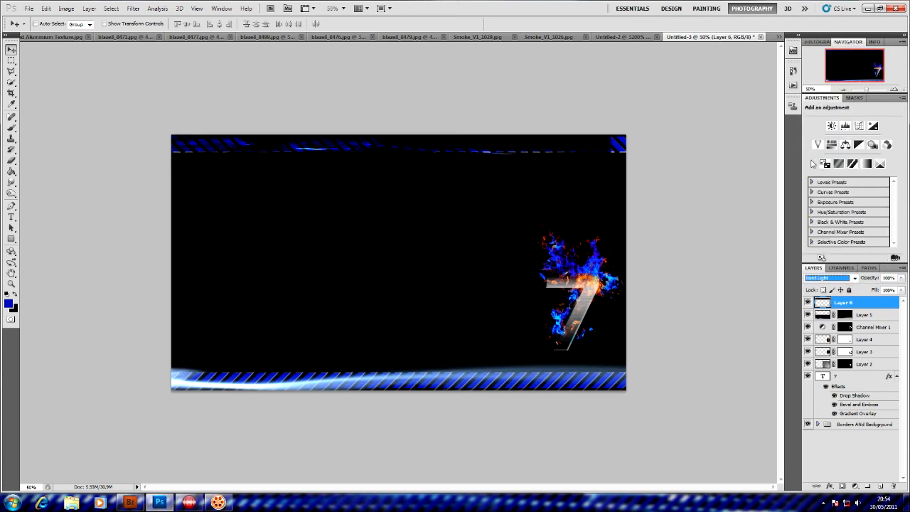
Try several blend modes on the top smoke layer, settling on Lighten.
key(Up)
key(Up)
key(Down)
key(Up)
key(Up)
key(Up)
key(Up)
key(Up)
key(Up)
key(Up)
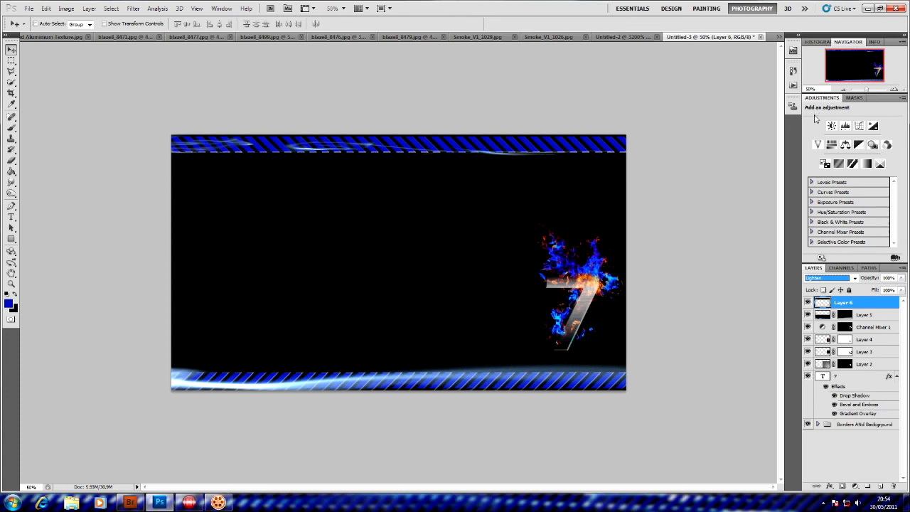
Add a layer mask to the top smoke layer and brush it with black to hide stray smoke around the top border.
click(893, 90)
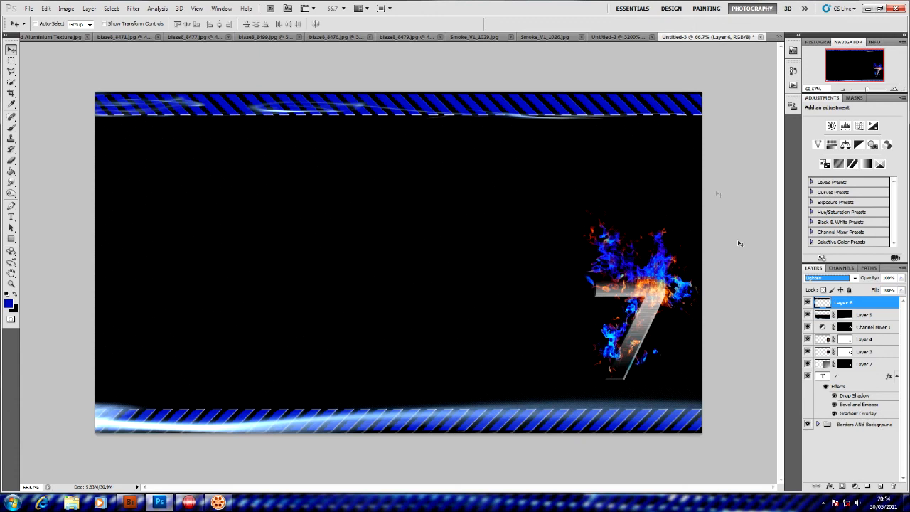
click(840, 481)
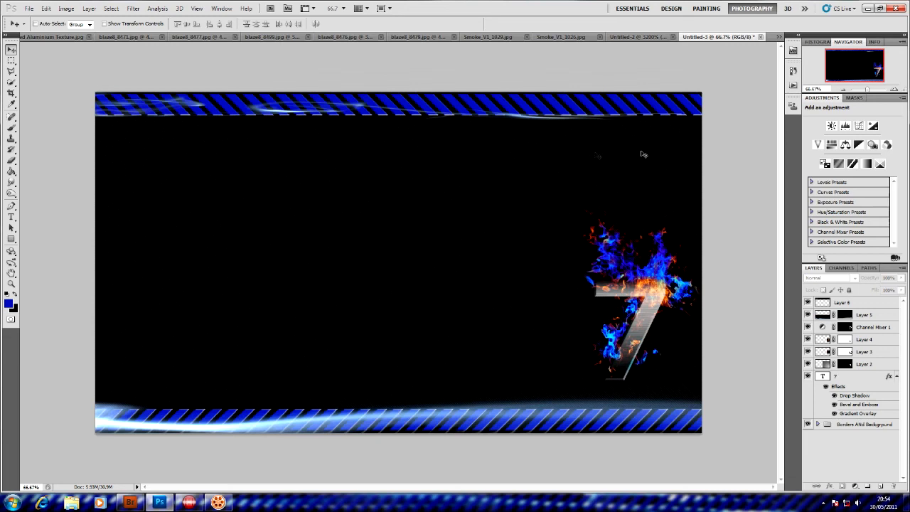
click(845, 303)
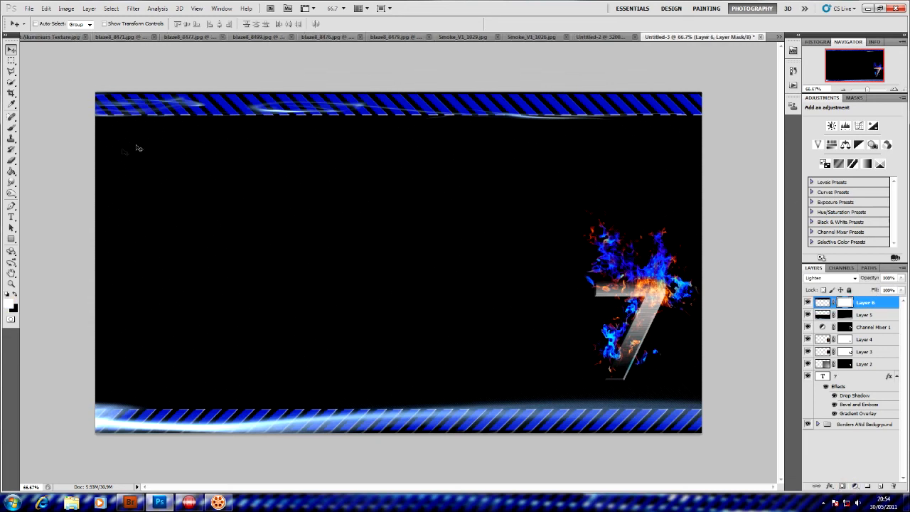
click(11, 128)
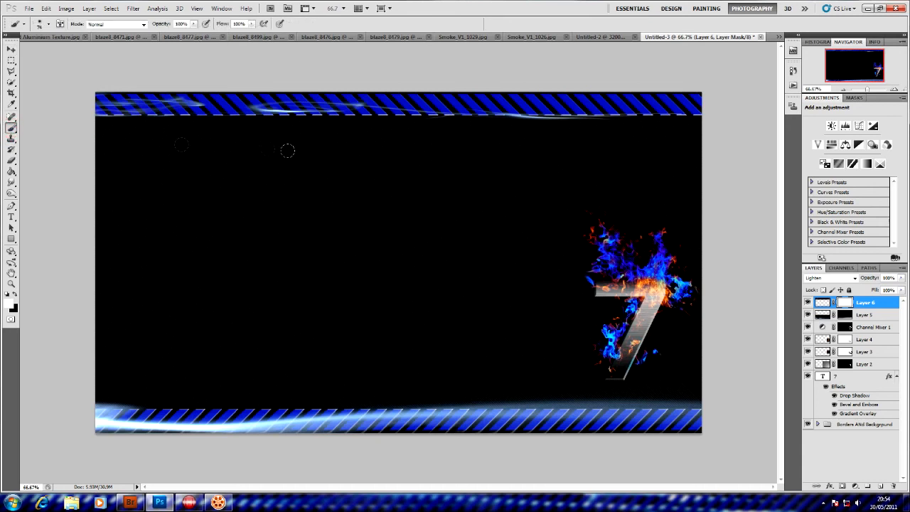
key(x)
Switch to Sound Forge Audio Studio to check the running audio recording, and return to Photoshop.
click(868, 10)
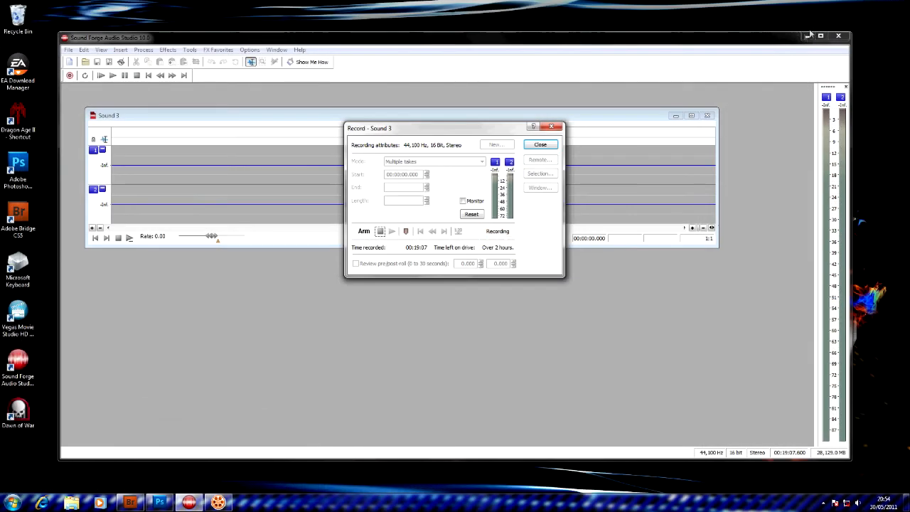
mouse_move(494, 128)
mouse_down()
mouse_move(505, 192)
mouse_move(503, 138)
mouse_up()
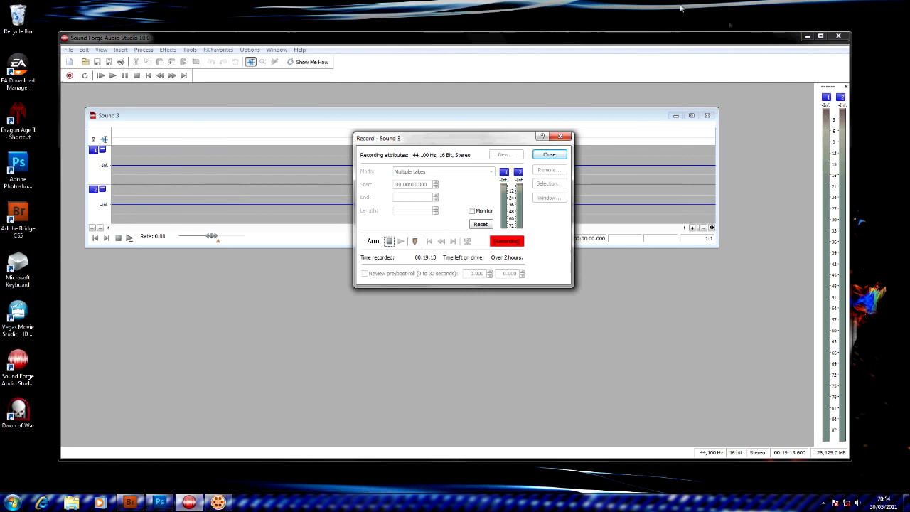
click(172, 504)
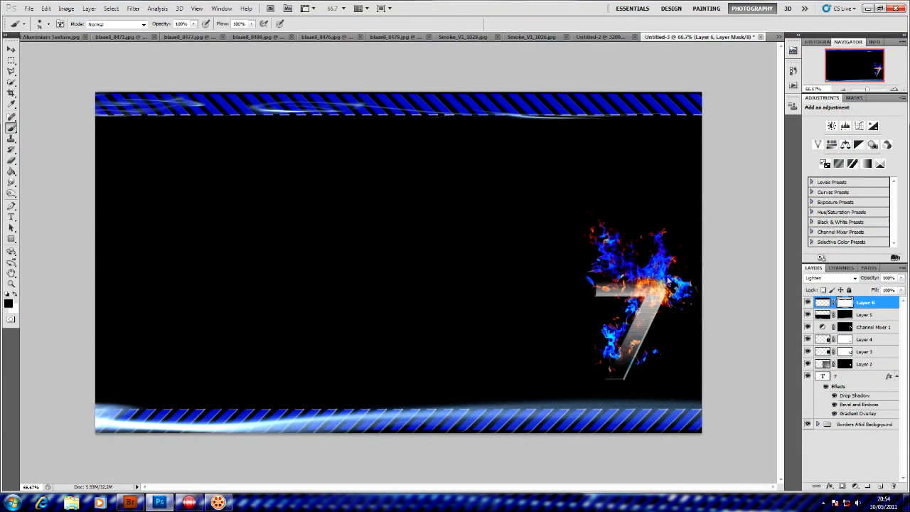
Expand the Borders ANd Background group and toggle the visibility of Layer 1 copy and Layer 1 off and on to inspect the smoke.
click(825, 424)
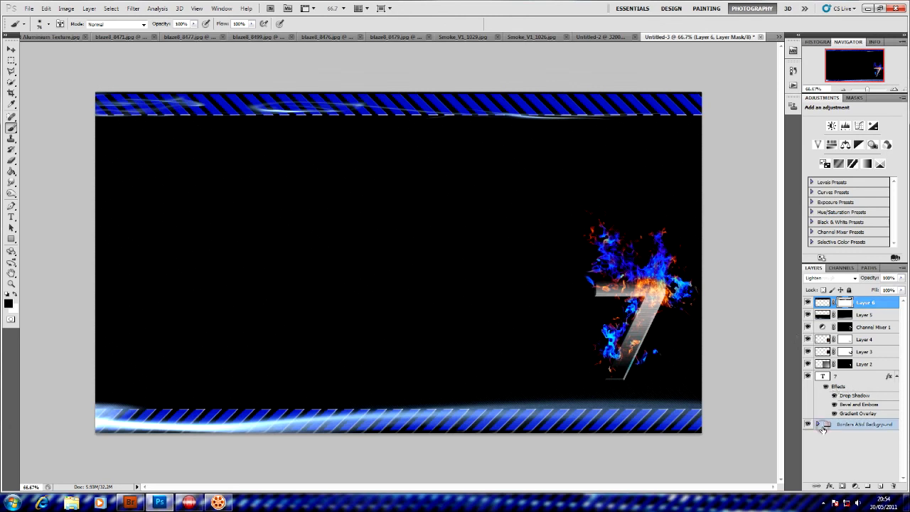
click(819, 425)
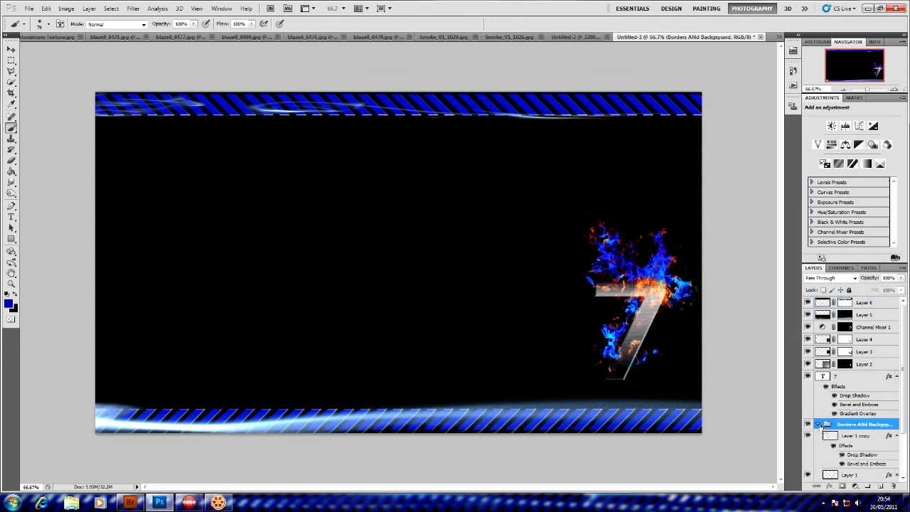
scroll(816, 412, down, 2)
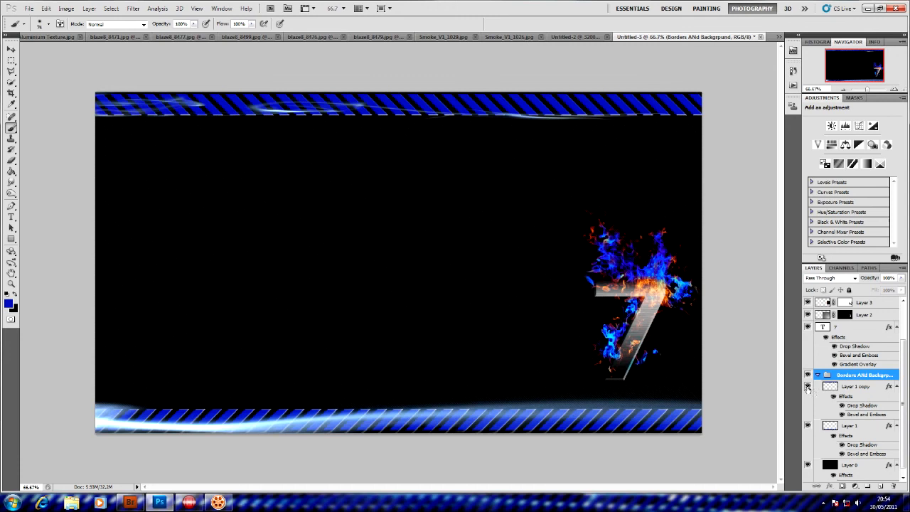
click(807, 386)
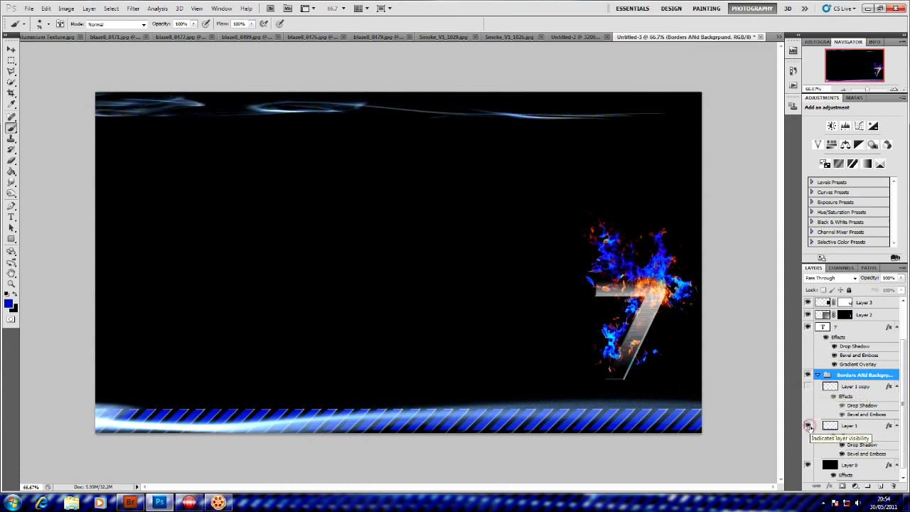
click(808, 425)
click(807, 426)
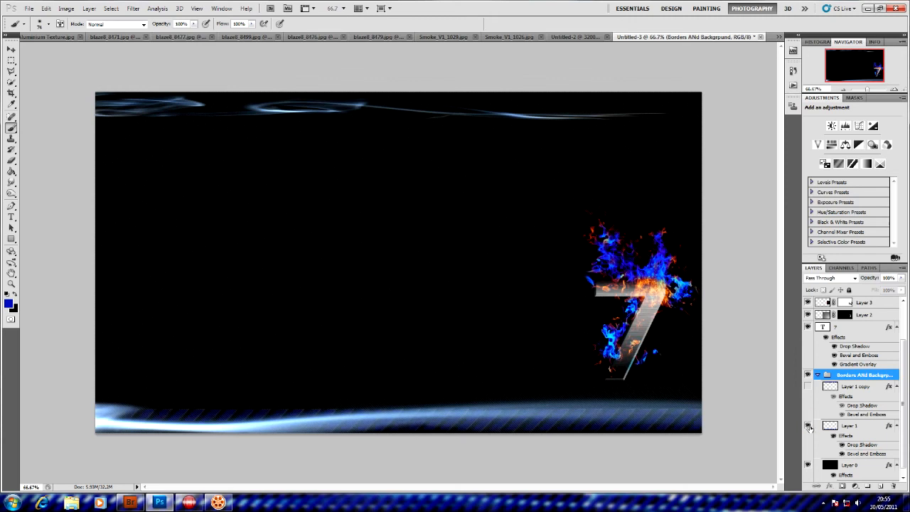
click(807, 385)
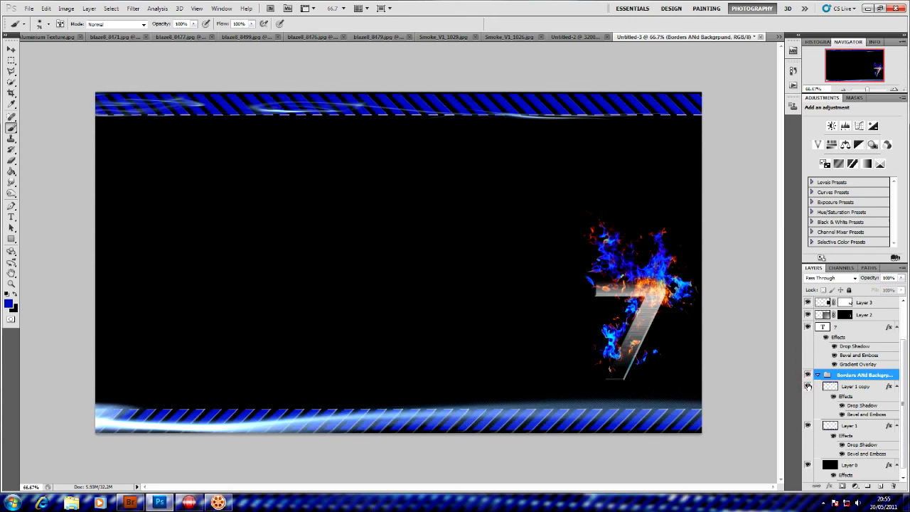